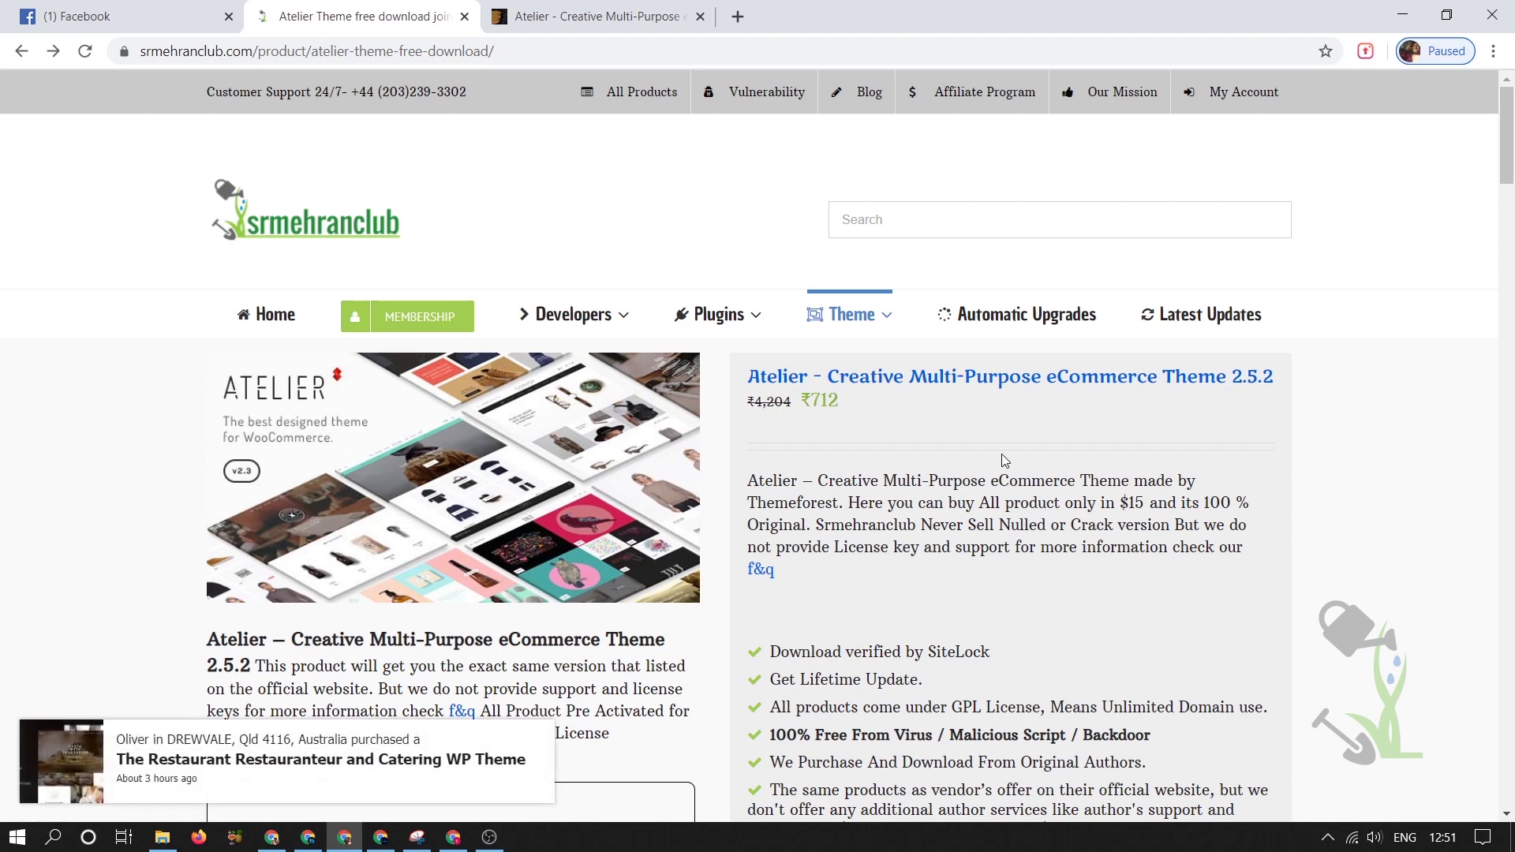
Scroll the Atelier product page and open its ThemeForest SALES PAGE link in a new tab.
{"action": "scroll", "coordinate": [1006, 454], "scroll_direction": "down", "scroll_amount": 3}
{"action": "scroll", "coordinate": [931, 424], "scroll_direction": "up", "scroll_amount": 3}
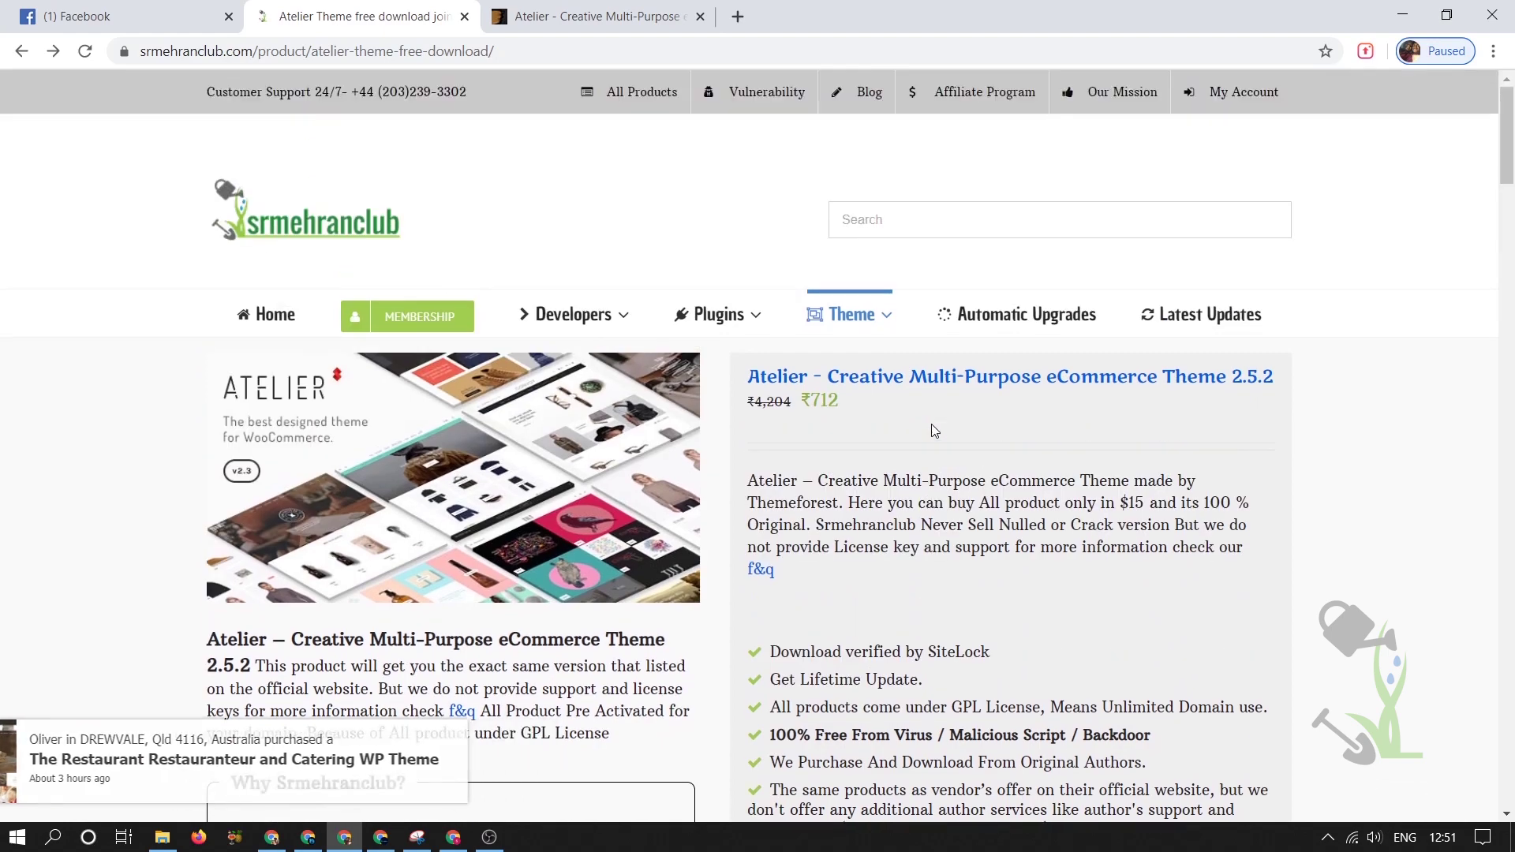
{"action": "scroll", "coordinate": [935, 430], "scroll_direction": "down", "scroll_amount": 6}
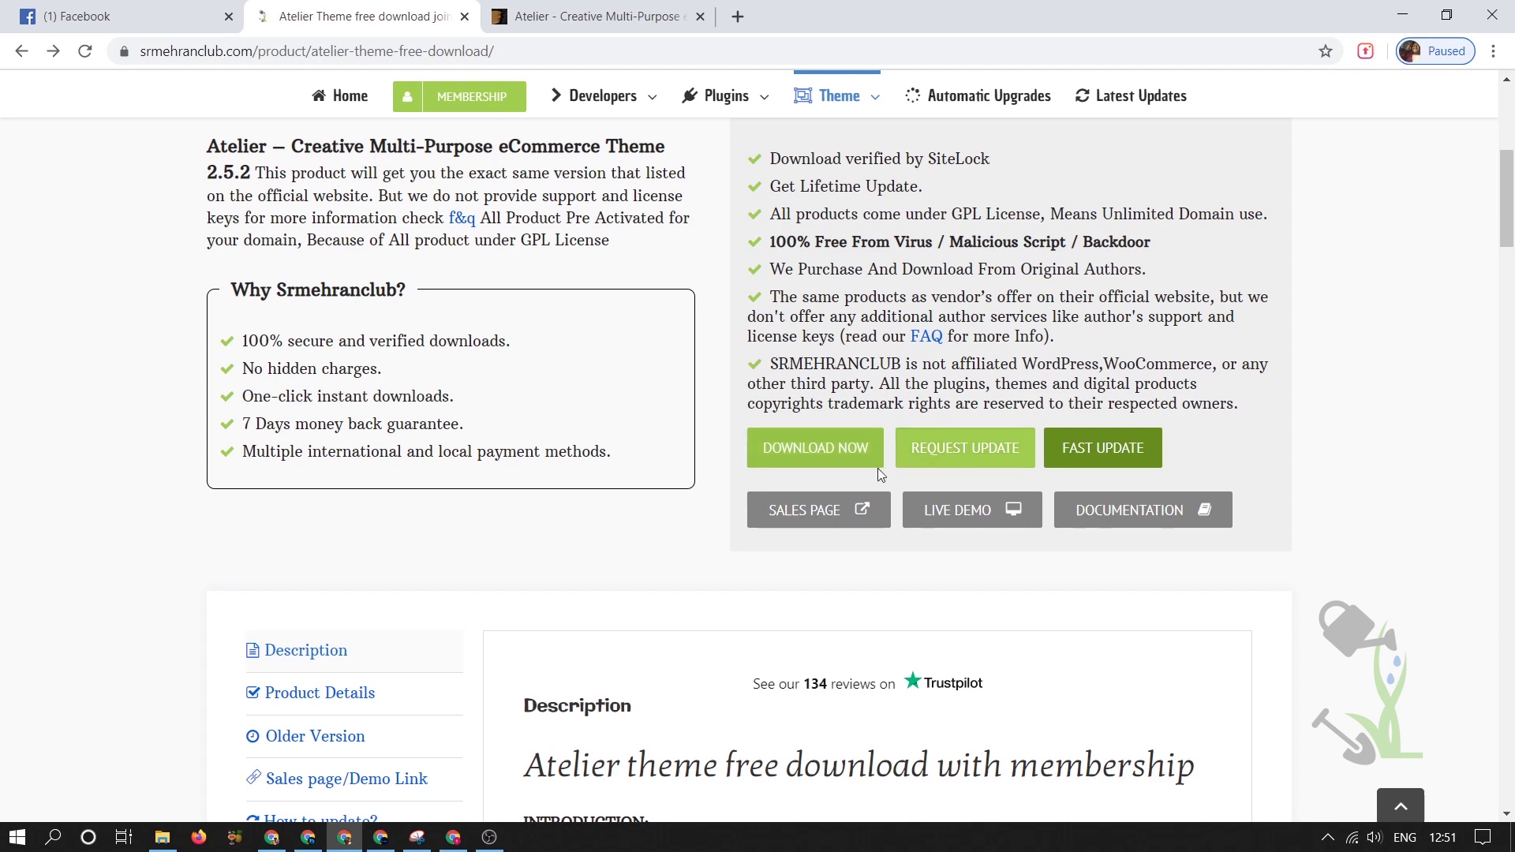
{"action": "scroll", "coordinate": [868, 485], "scroll_direction": "up", "scroll_amount": 3}
{"action": "scroll", "coordinate": [960, 577], "scroll_direction": "down", "scroll_amount": 4}
{"action": "left_click", "coordinate": [821, 411]}
Browse the Atelier ThemeForest listing's details and demos, then return to the product page tab.
{"action": "left_click", "coordinate": [556, 6]}
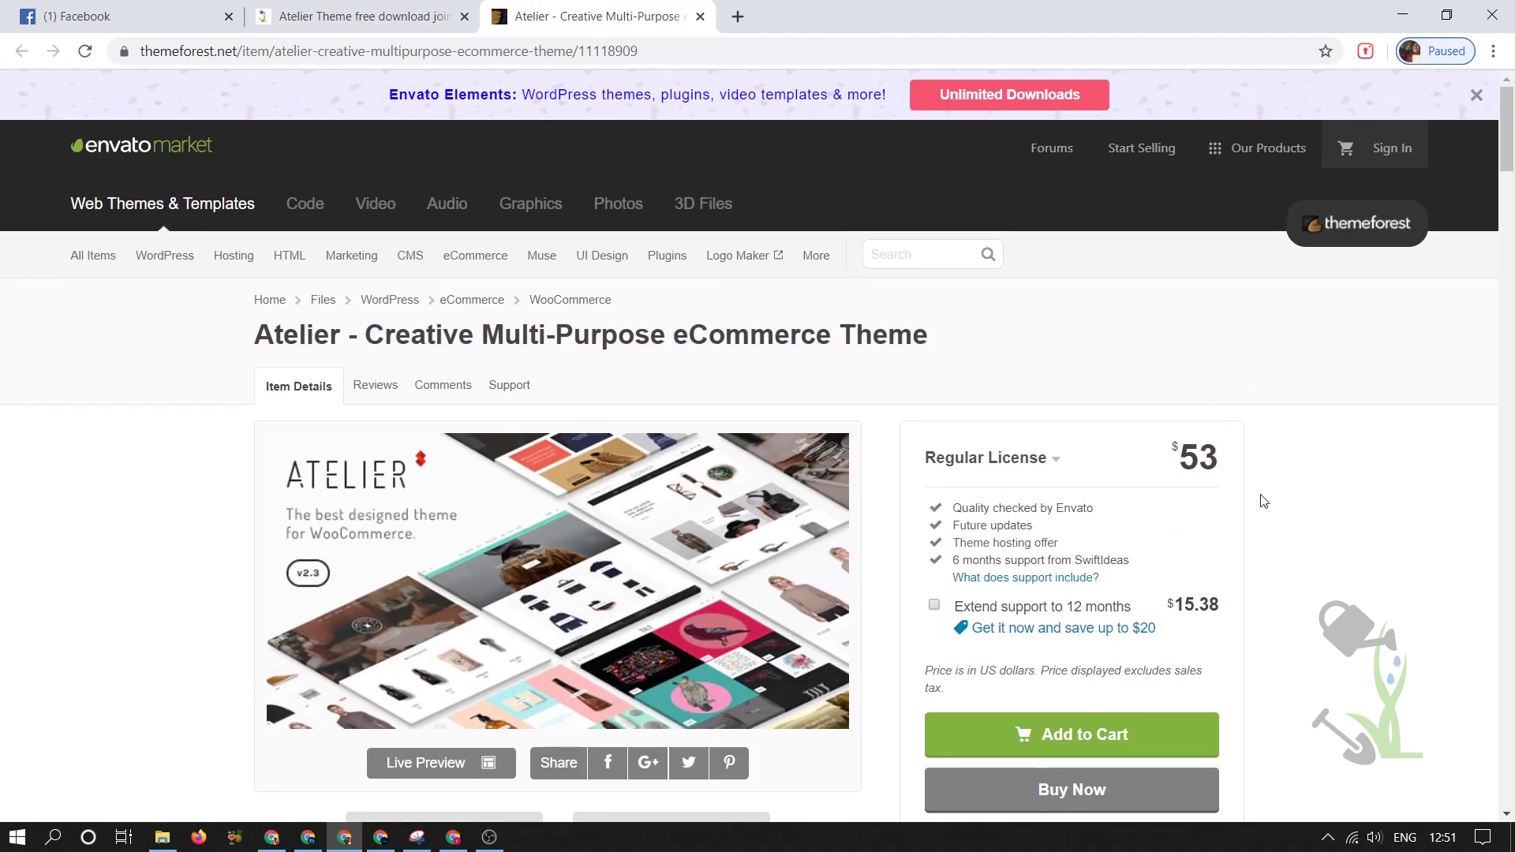
{"action": "scroll", "coordinate": [1263, 506], "scroll_direction": "down", "scroll_amount": 5}
{"action": "scroll", "coordinate": [1150, 556], "scroll_direction": "down", "scroll_amount": 6}
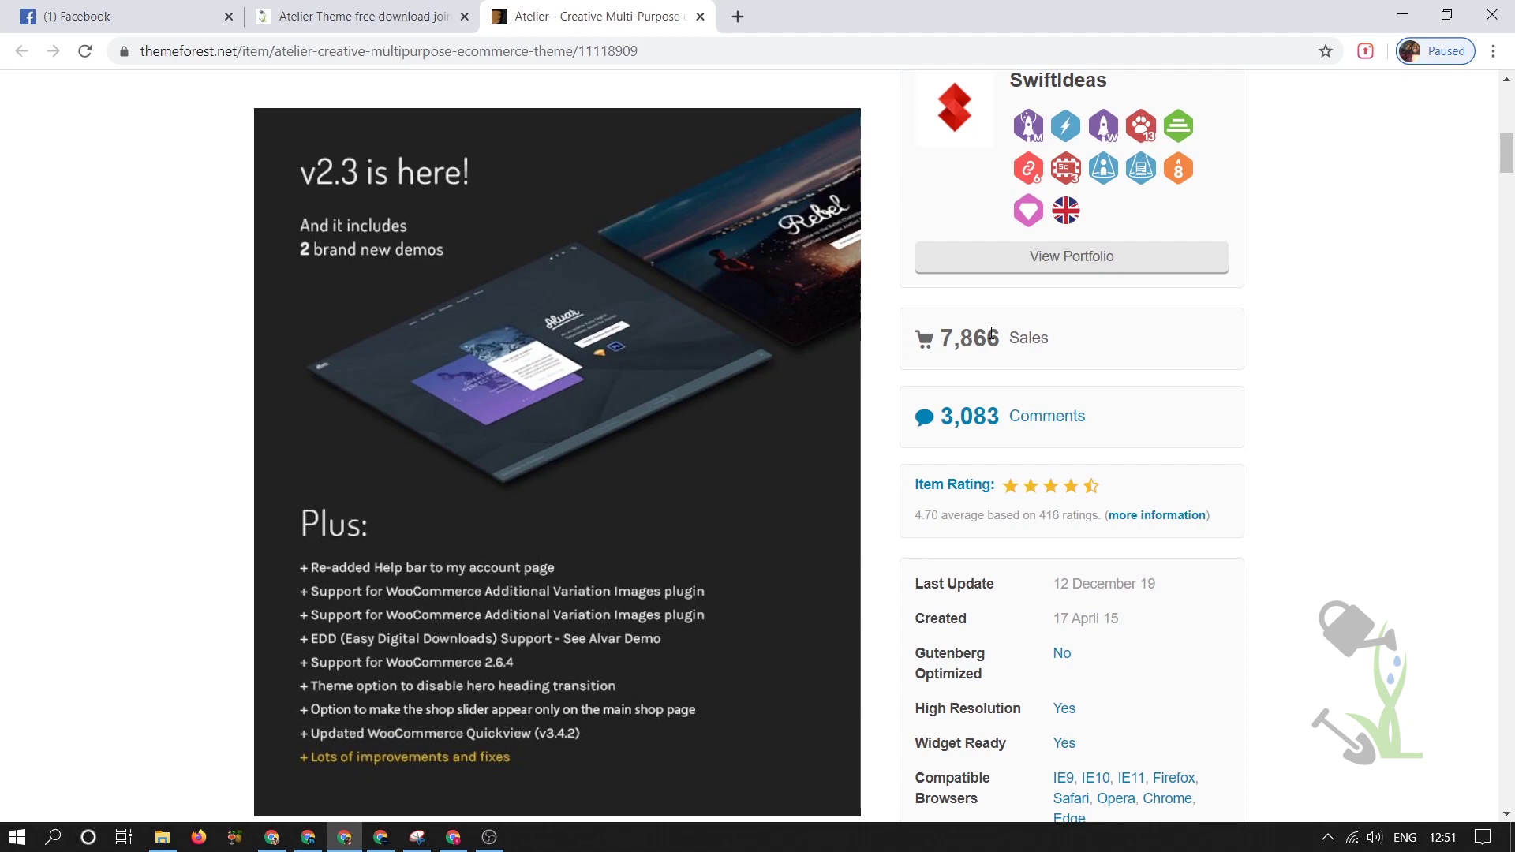
{"action": "scroll", "coordinate": [991, 333], "scroll_direction": "down", "scroll_amount": 13}
{"action": "scroll", "coordinate": [992, 340], "scroll_direction": "up", "scroll_amount": 5}
{"action": "scroll", "coordinate": [992, 341], "scroll_direction": "up", "scroll_amount": 4}
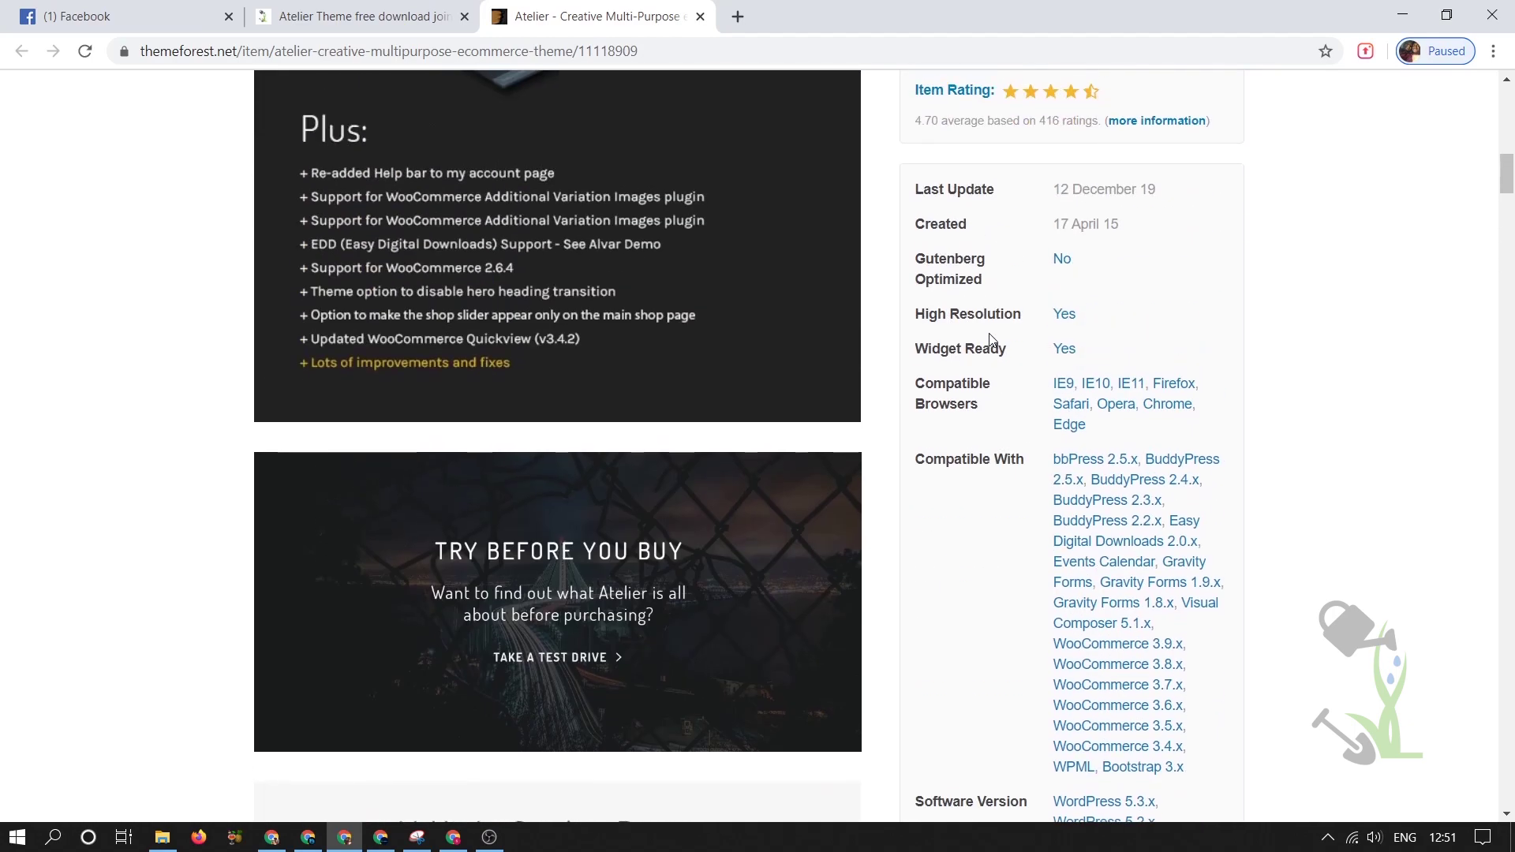
{"action": "scroll", "coordinate": [992, 340], "scroll_direction": "up", "scroll_amount": 15}
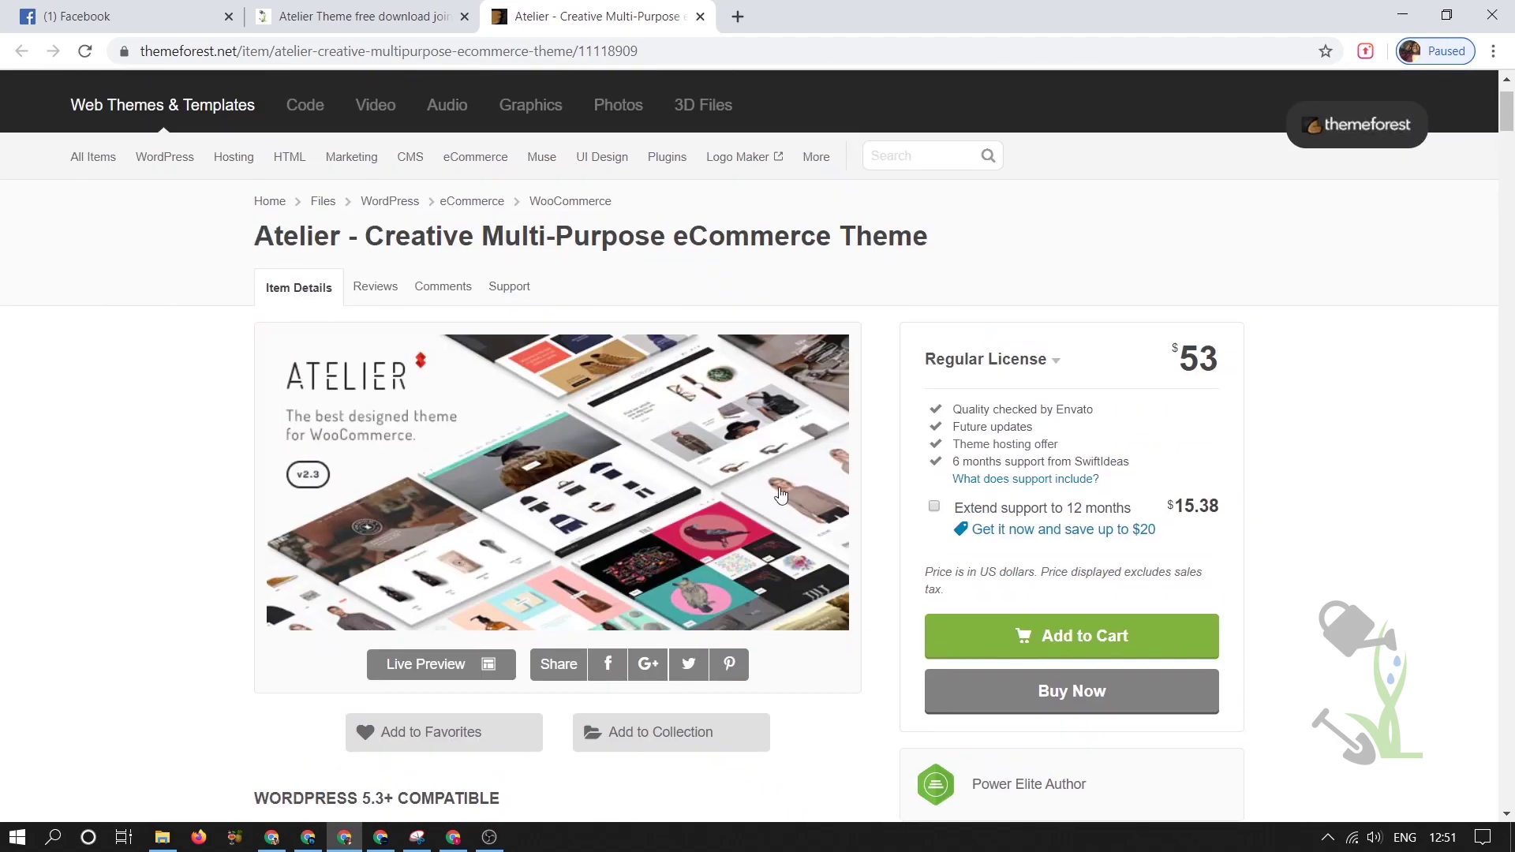
{"action": "scroll", "coordinate": [696, 637], "scroll_direction": "down", "scroll_amount": 4}
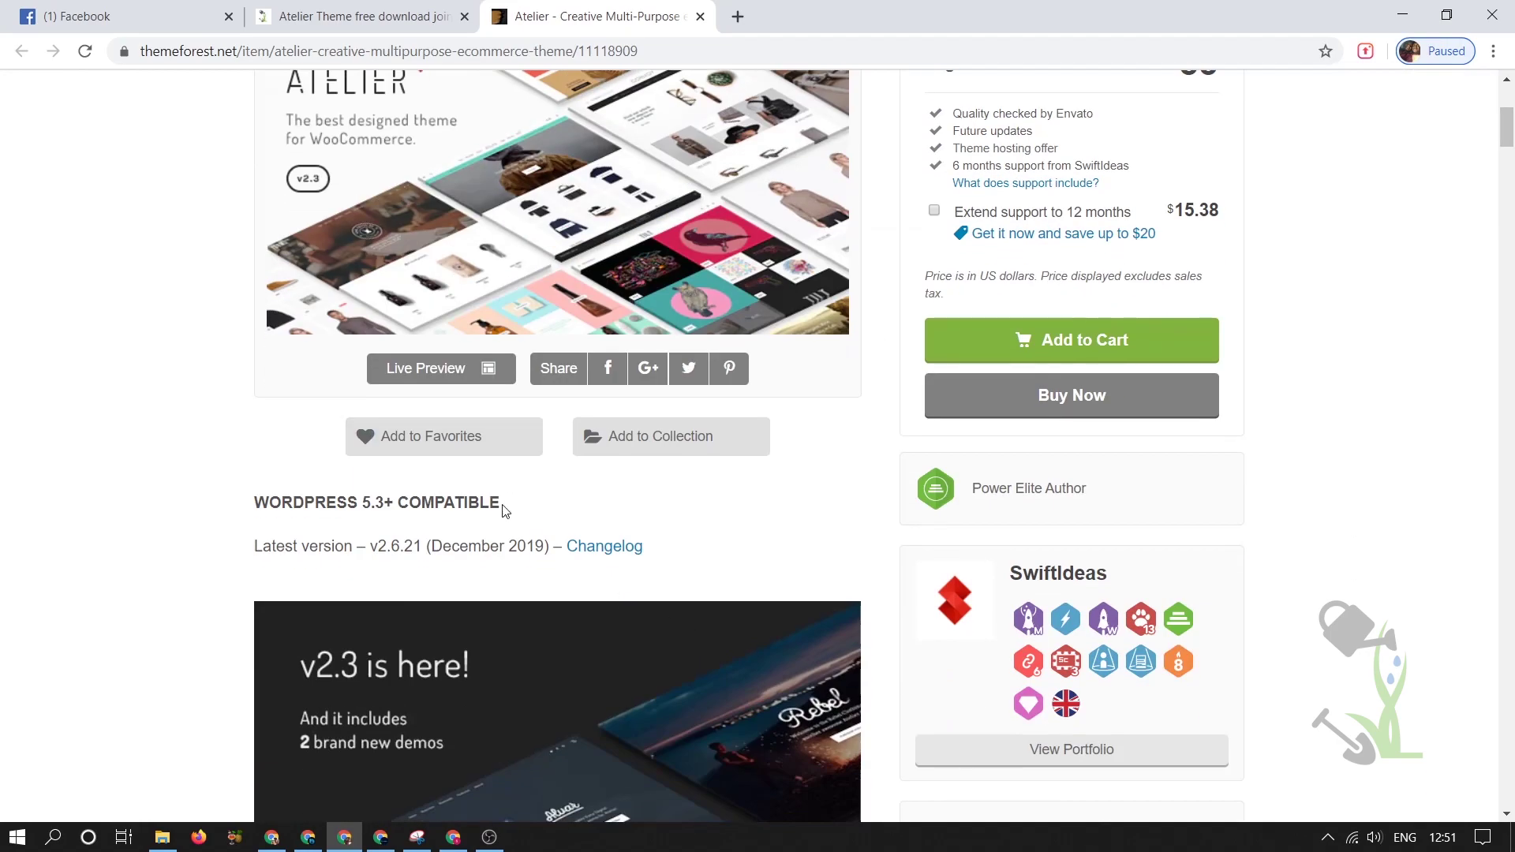
{"action": "scroll", "coordinate": [486, 525], "scroll_direction": "down", "scroll_amount": 20}
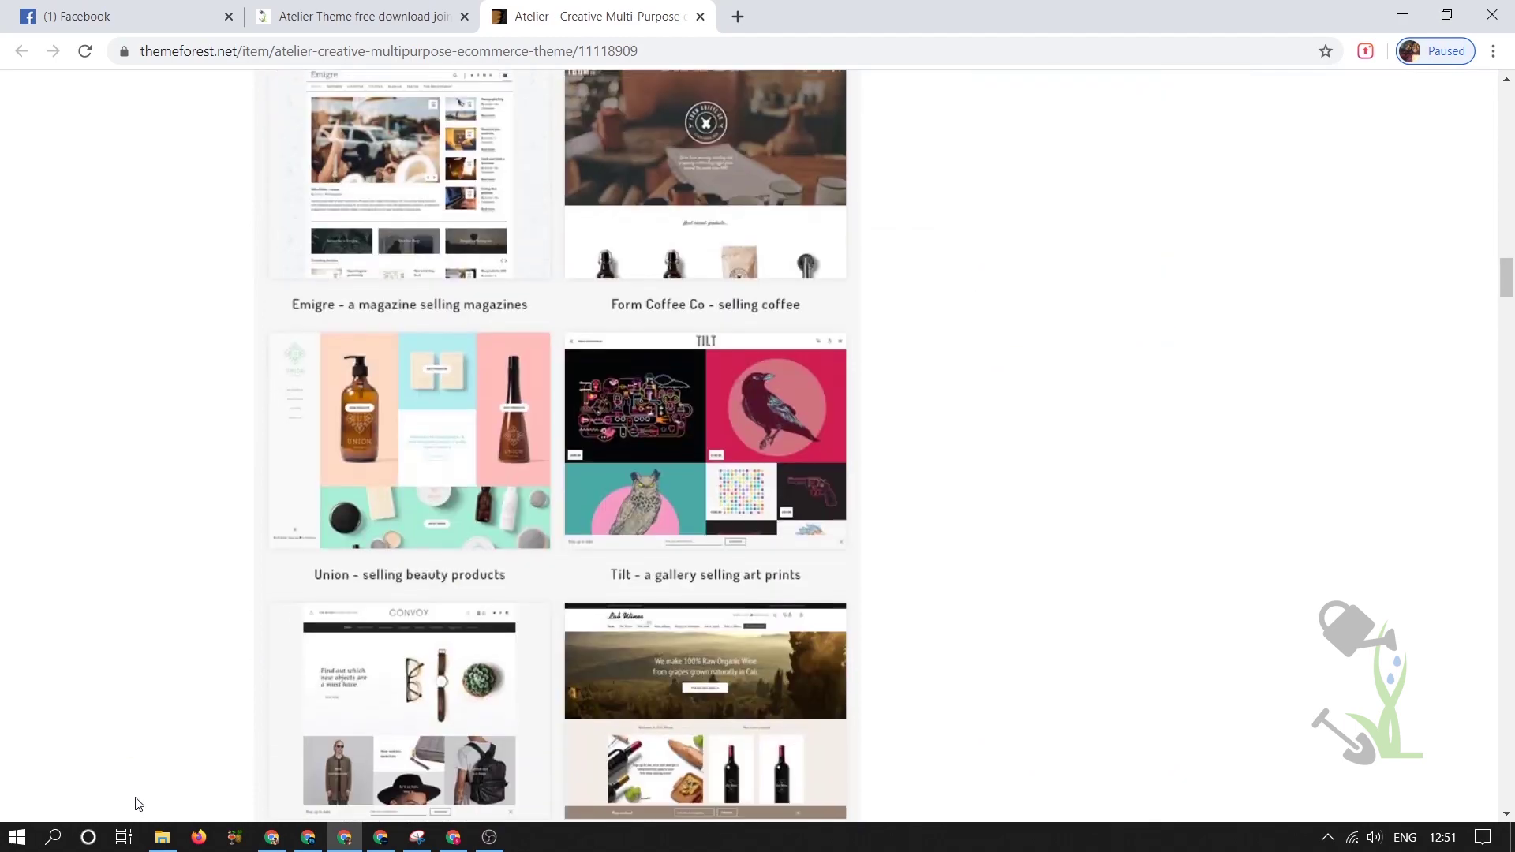
{"action": "scroll", "coordinate": [186, 423], "scroll_direction": "up", "scroll_amount": 1}
{"action": "scroll", "coordinate": [190, 411], "scroll_direction": "up", "scroll_amount": 20}
{"action": "scroll", "coordinate": [184, 254], "scroll_direction": "up", "scroll_amount": 10}
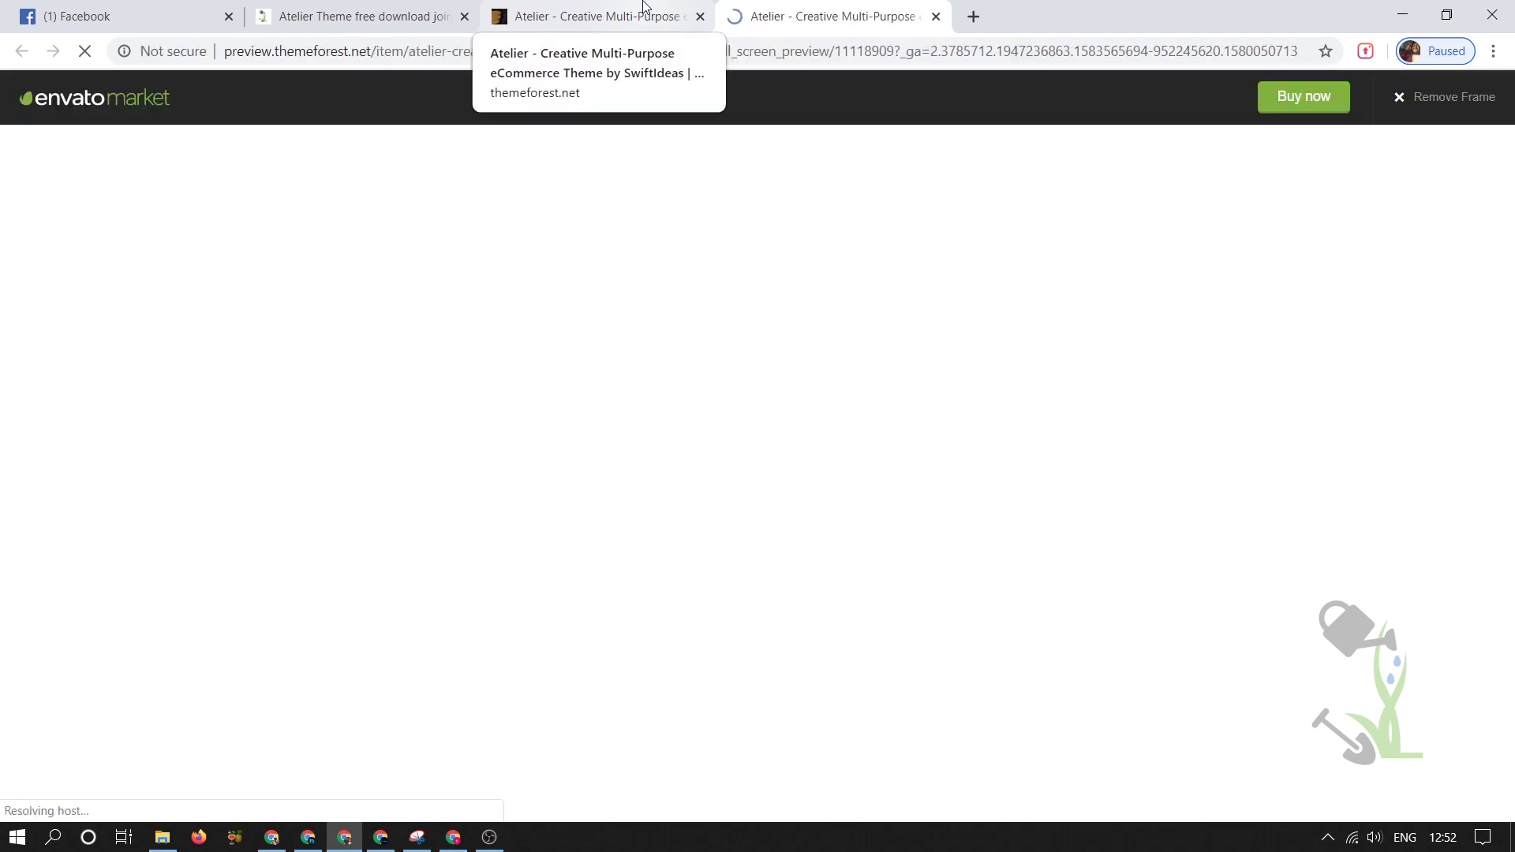
{"action": "left_click", "coordinate": [643, 6]}
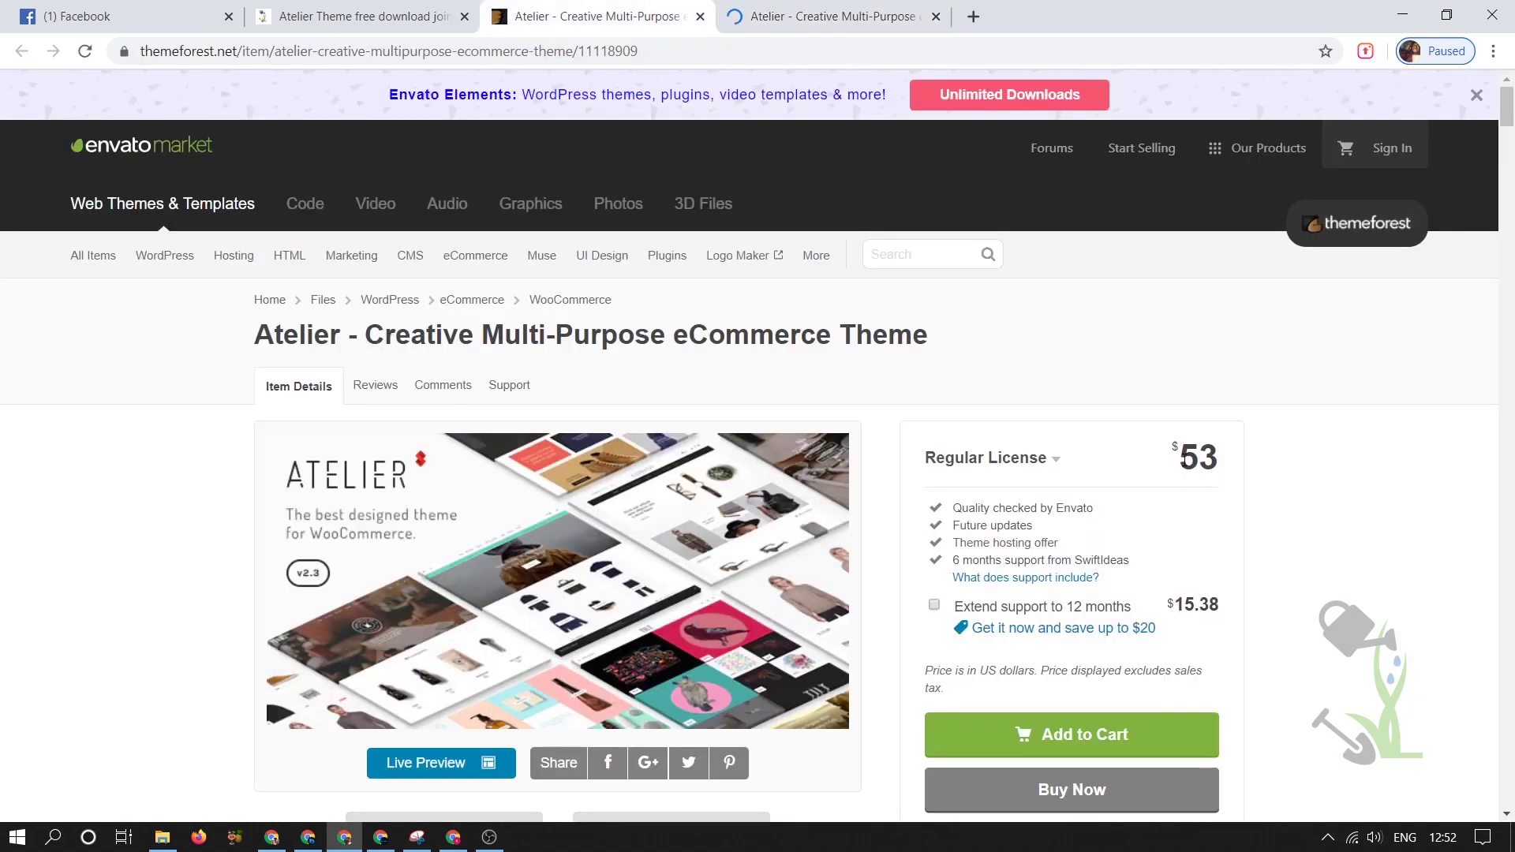
Back on srmehranclub.com, start the Atelier theme zip download and cancel it from the download shelf.
{"action": "key", "text": "ctrl+shift+Tab"}
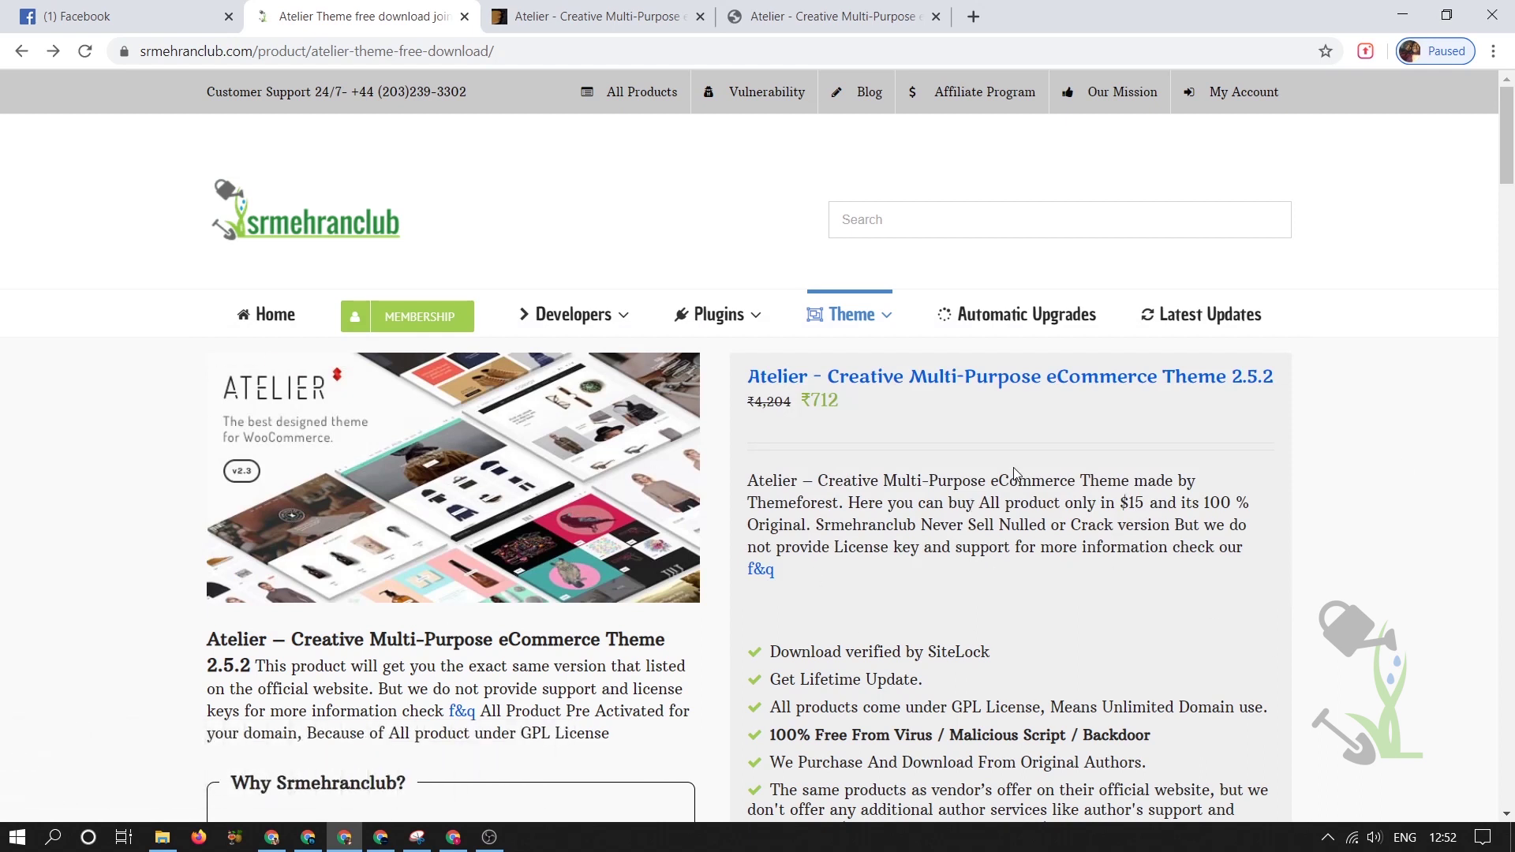
{"action": "scroll", "coordinate": [1013, 467], "scroll_direction": "down", "scroll_amount": 5}
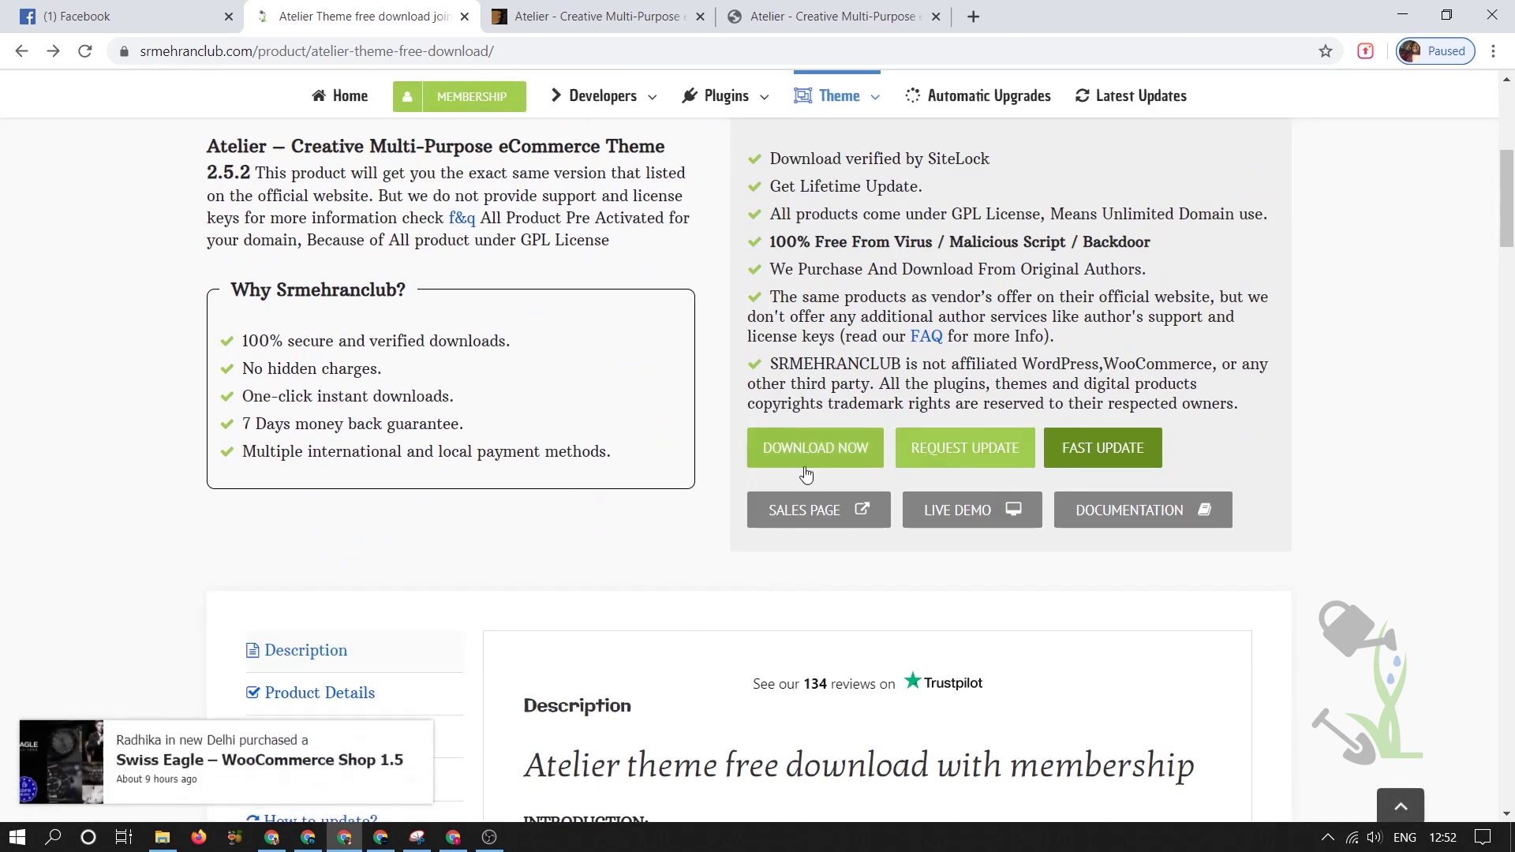
{"action": "left_click", "coordinate": [829, 448]}
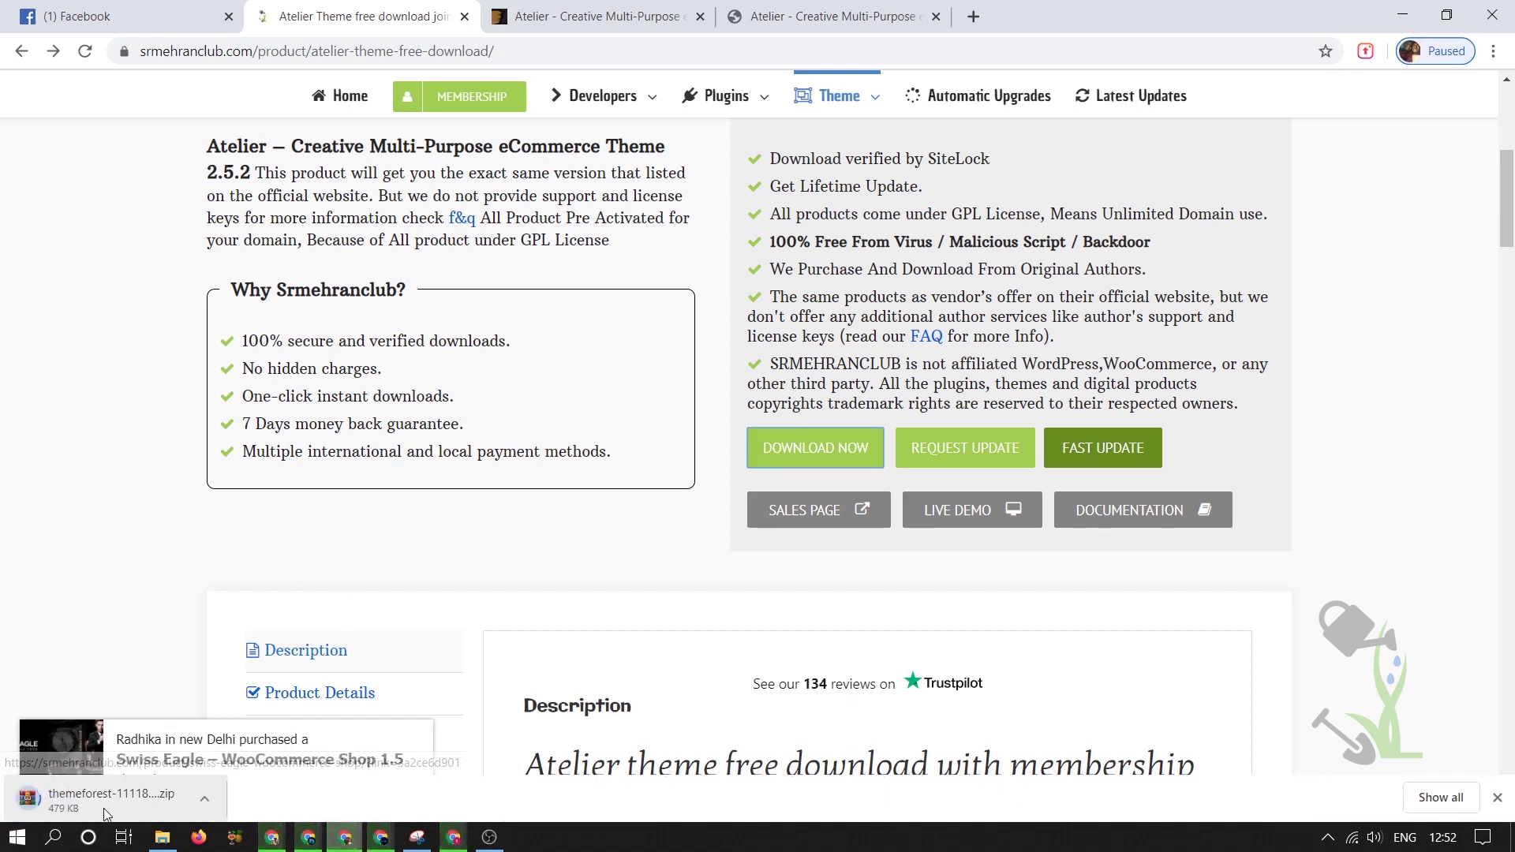
{"action": "right_click", "coordinate": [111, 808]}
{"action": "left_click", "coordinate": [190, 792]}
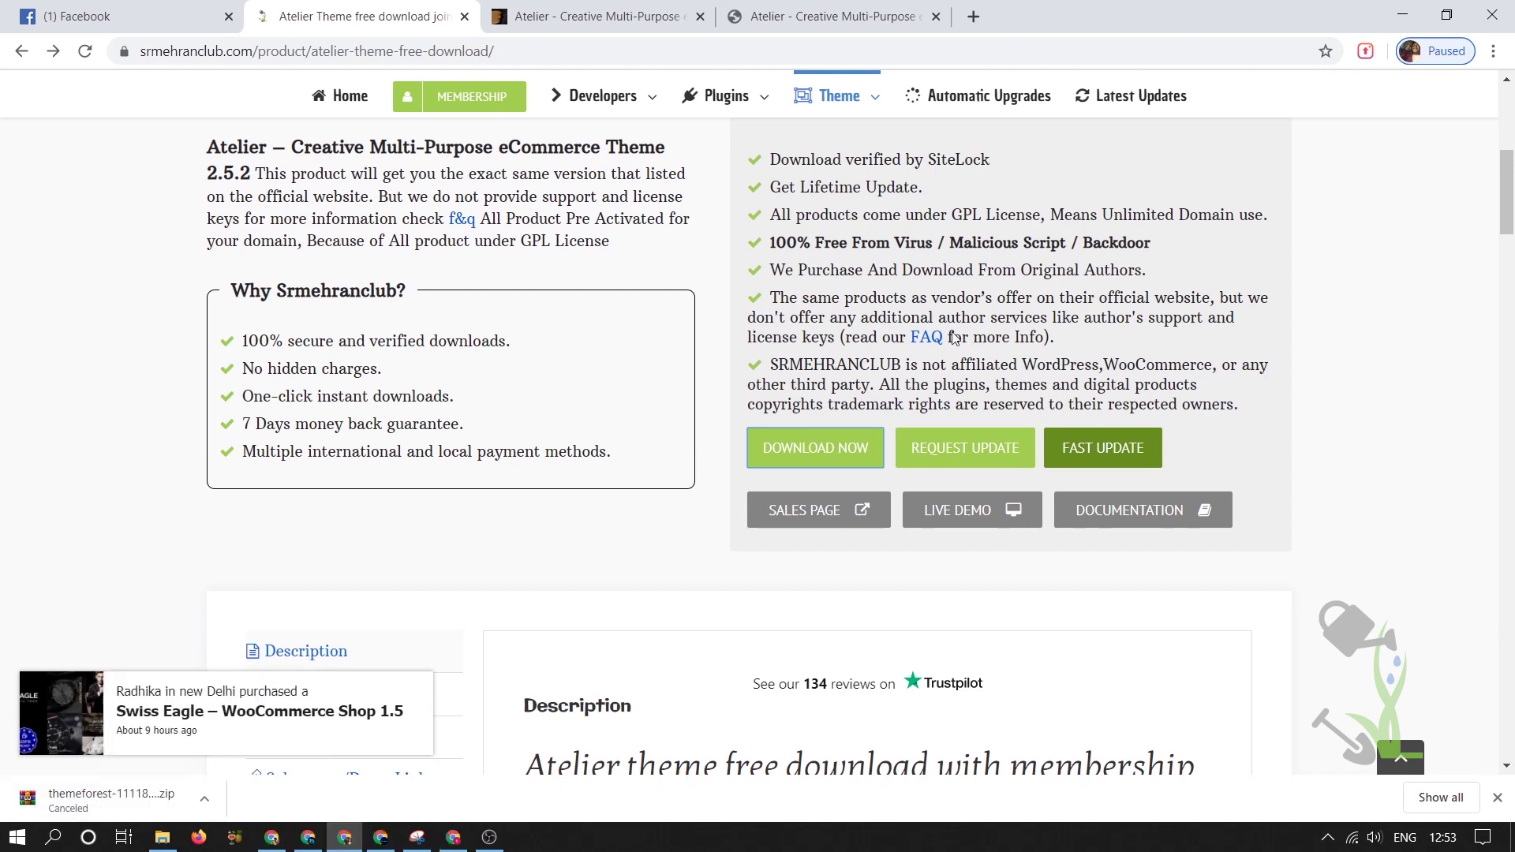
{"action": "scroll", "coordinate": [795, 355], "scroll_direction": "up", "scroll_amount": 6}
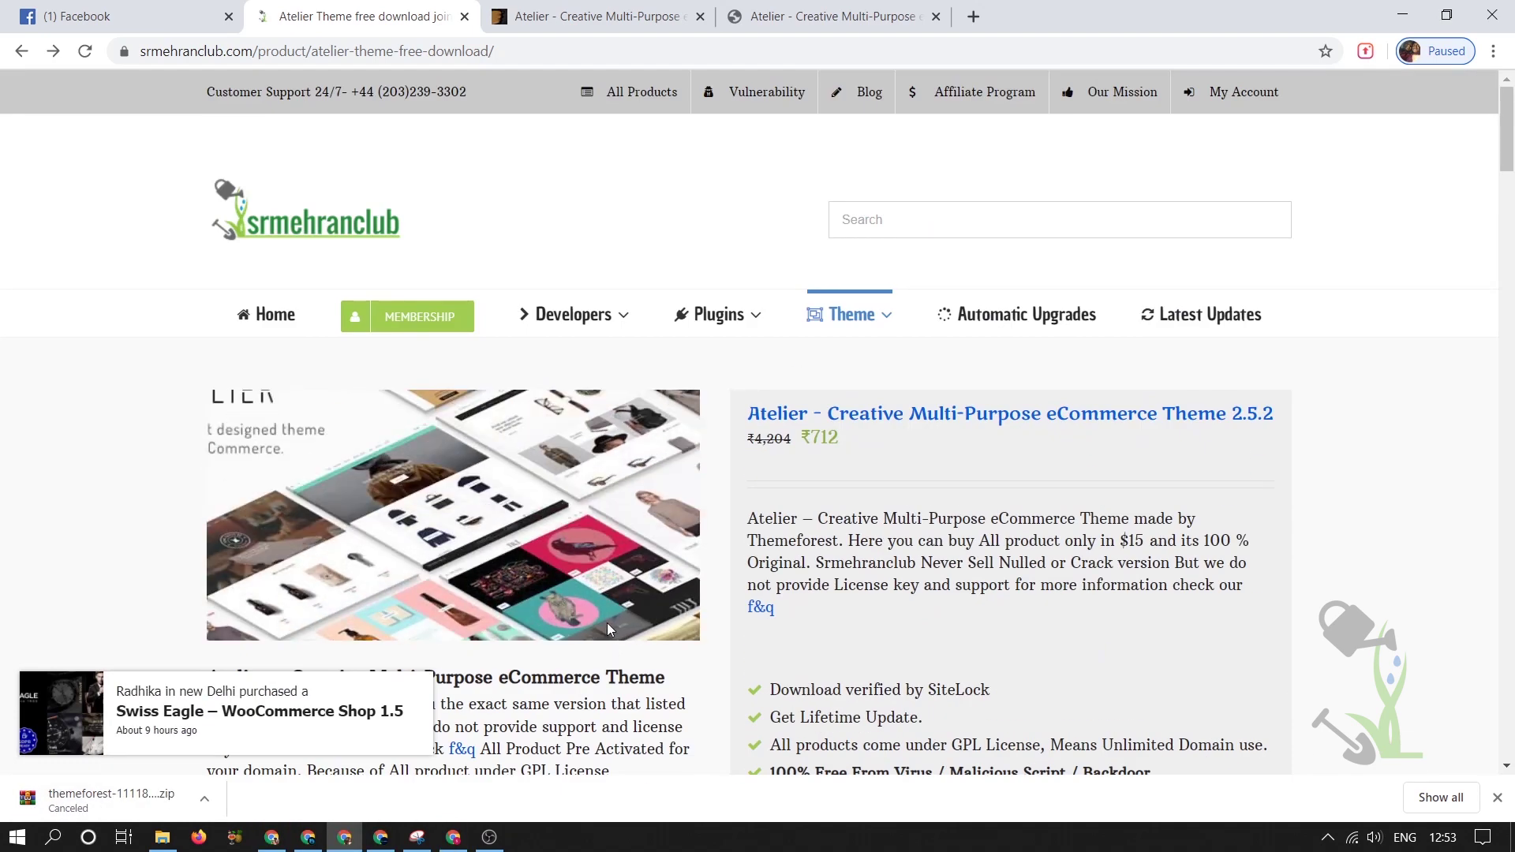
In the WordPress site window, append /wp-admin to the site URL to reach the admin area.
{"action": "mouse_move", "coordinate": [380, 837]}
{"action": "left_click", "coordinate": [381, 750]}
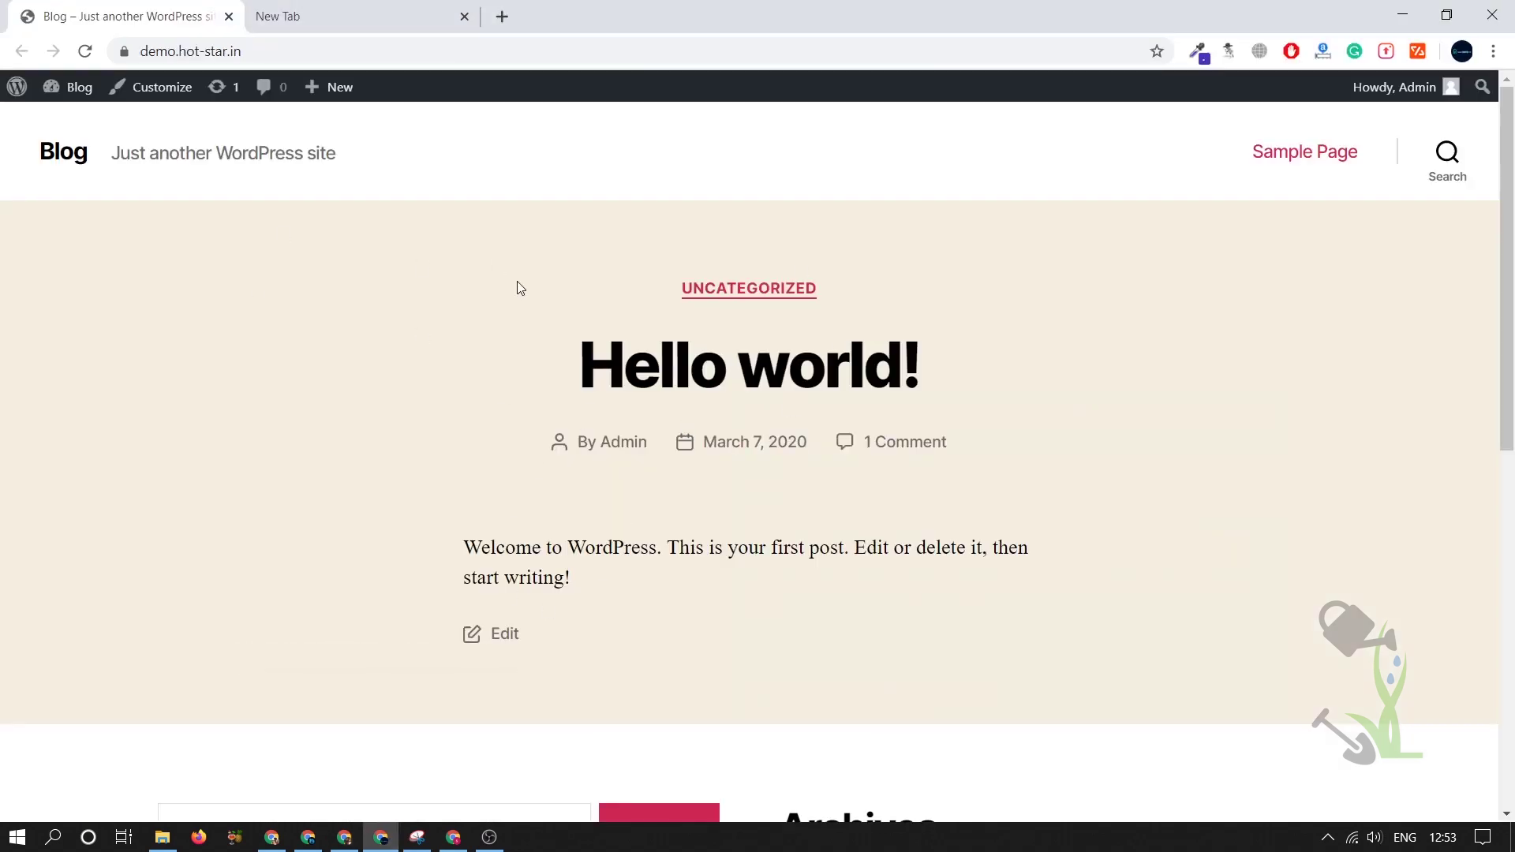
{"action": "left_click", "coordinate": [375, 52]}
{"action": "left_click", "coordinate": [623, 51]}
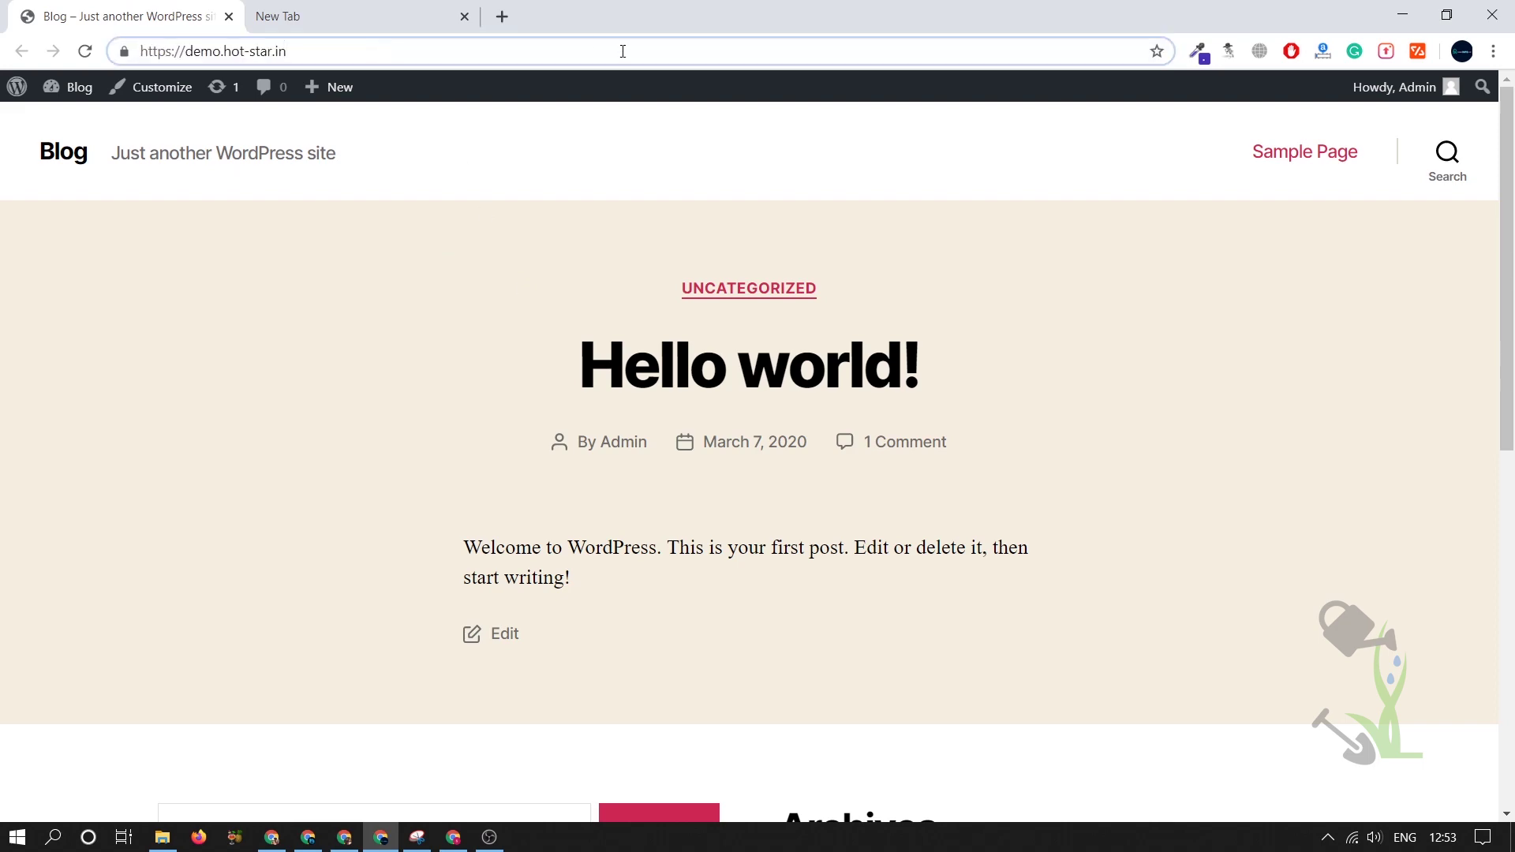
{"action": "type", "text": "/wp-"}
{"action": "key", "text": "Return"}
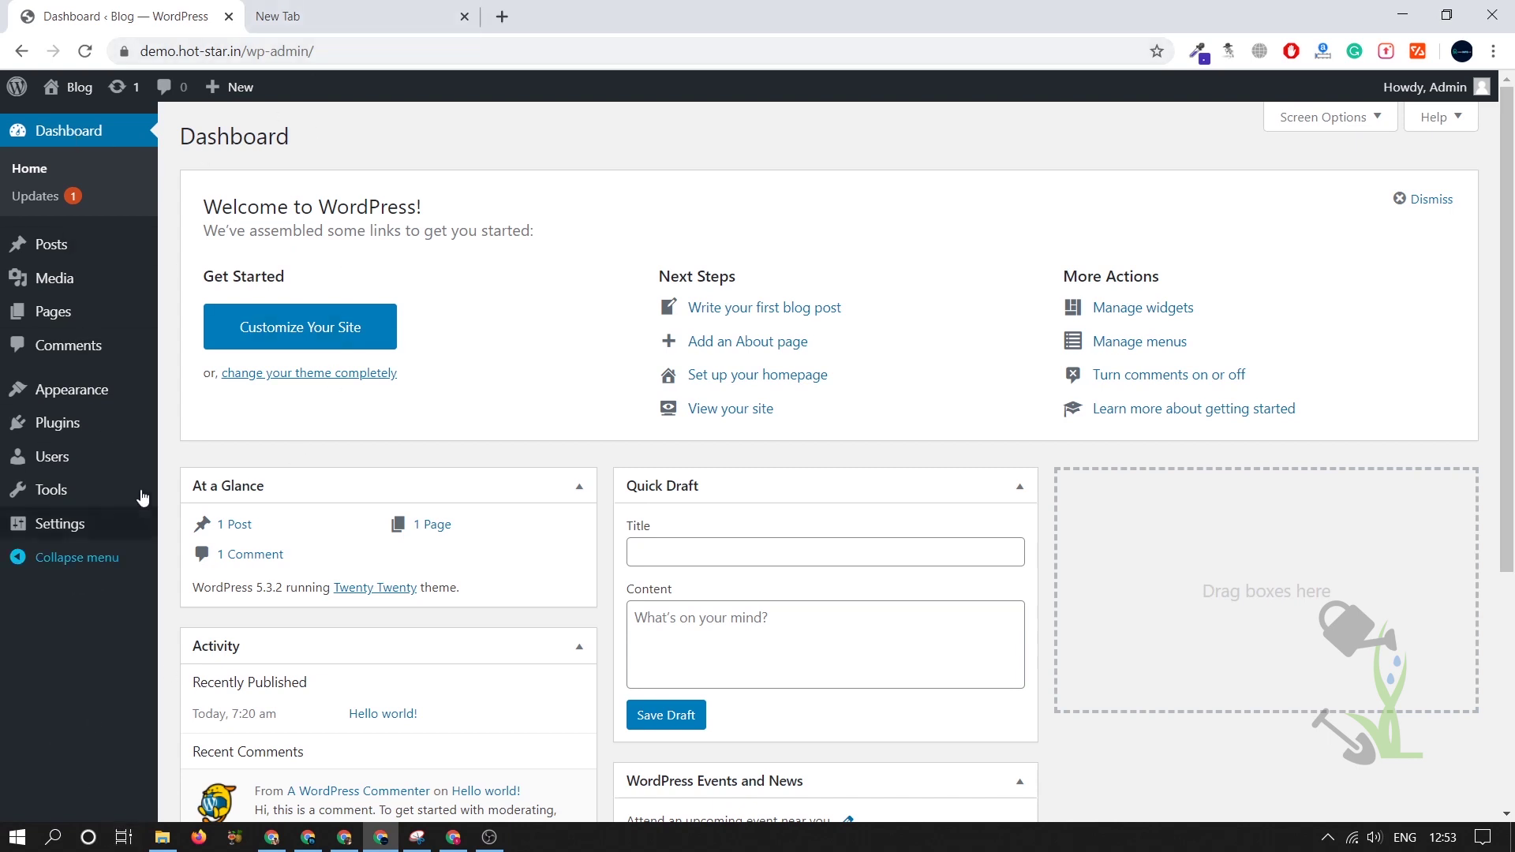
{"action": "mouse_move", "coordinate": [142, 463]}
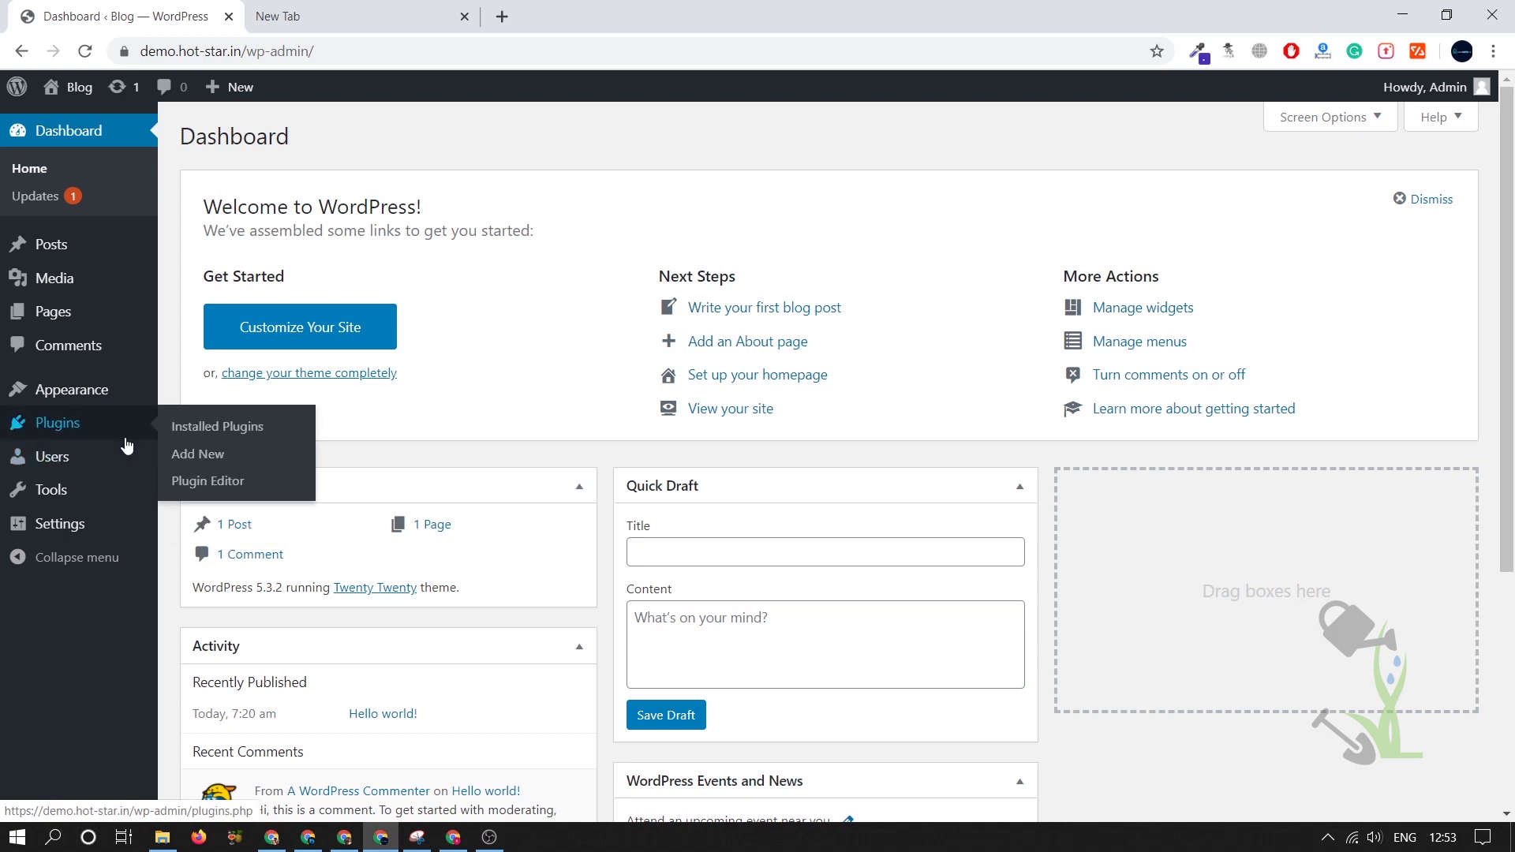
Go to Appearance > Themes, then Add New, and scroll through the featured themes.
{"action": "mouse_move", "coordinate": [119, 387]}
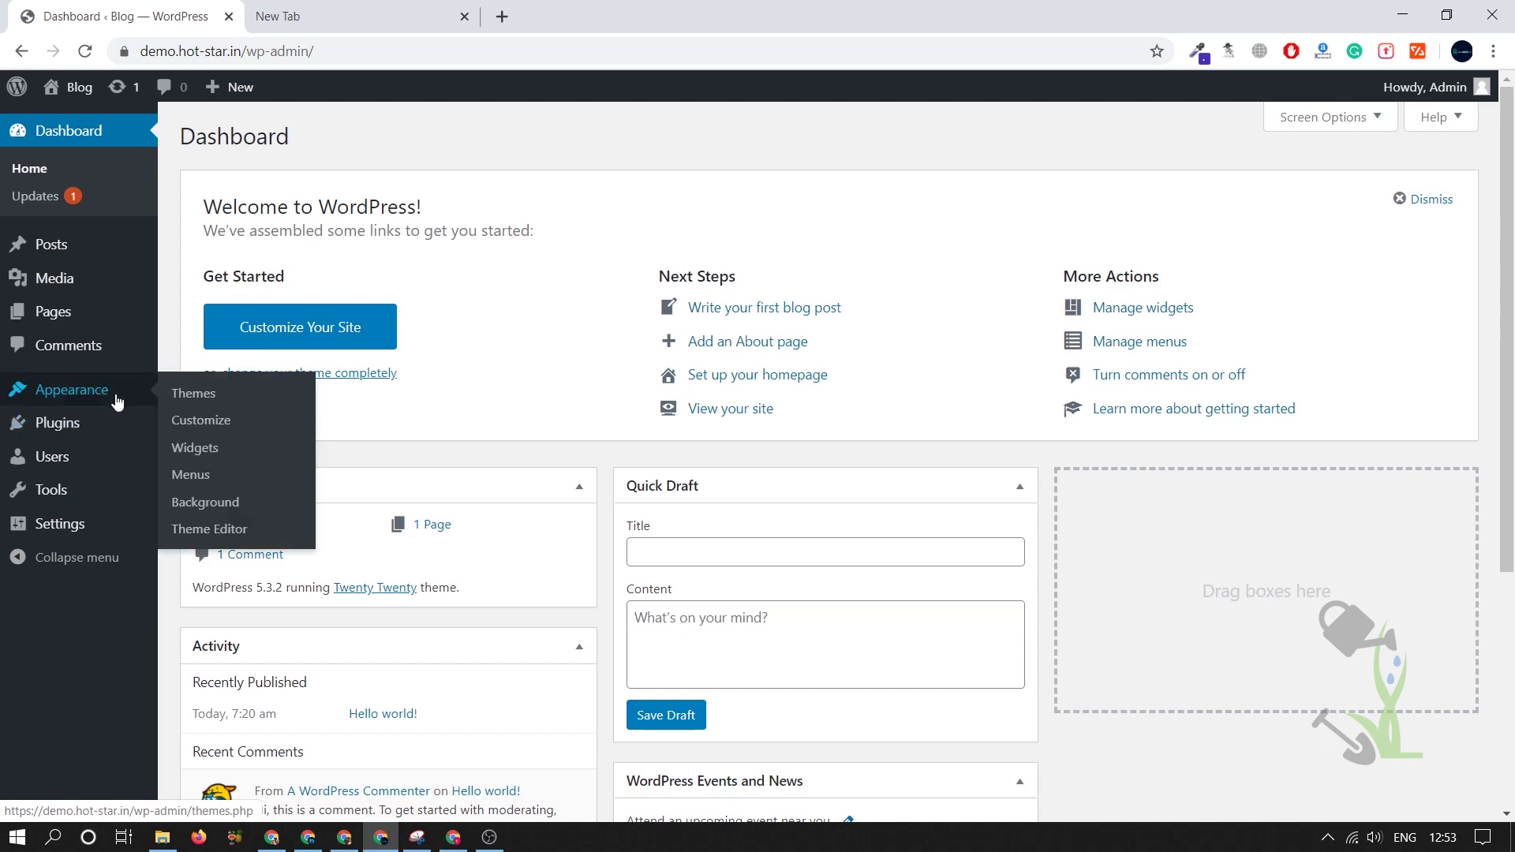
{"action": "left_click", "coordinate": [222, 399]}
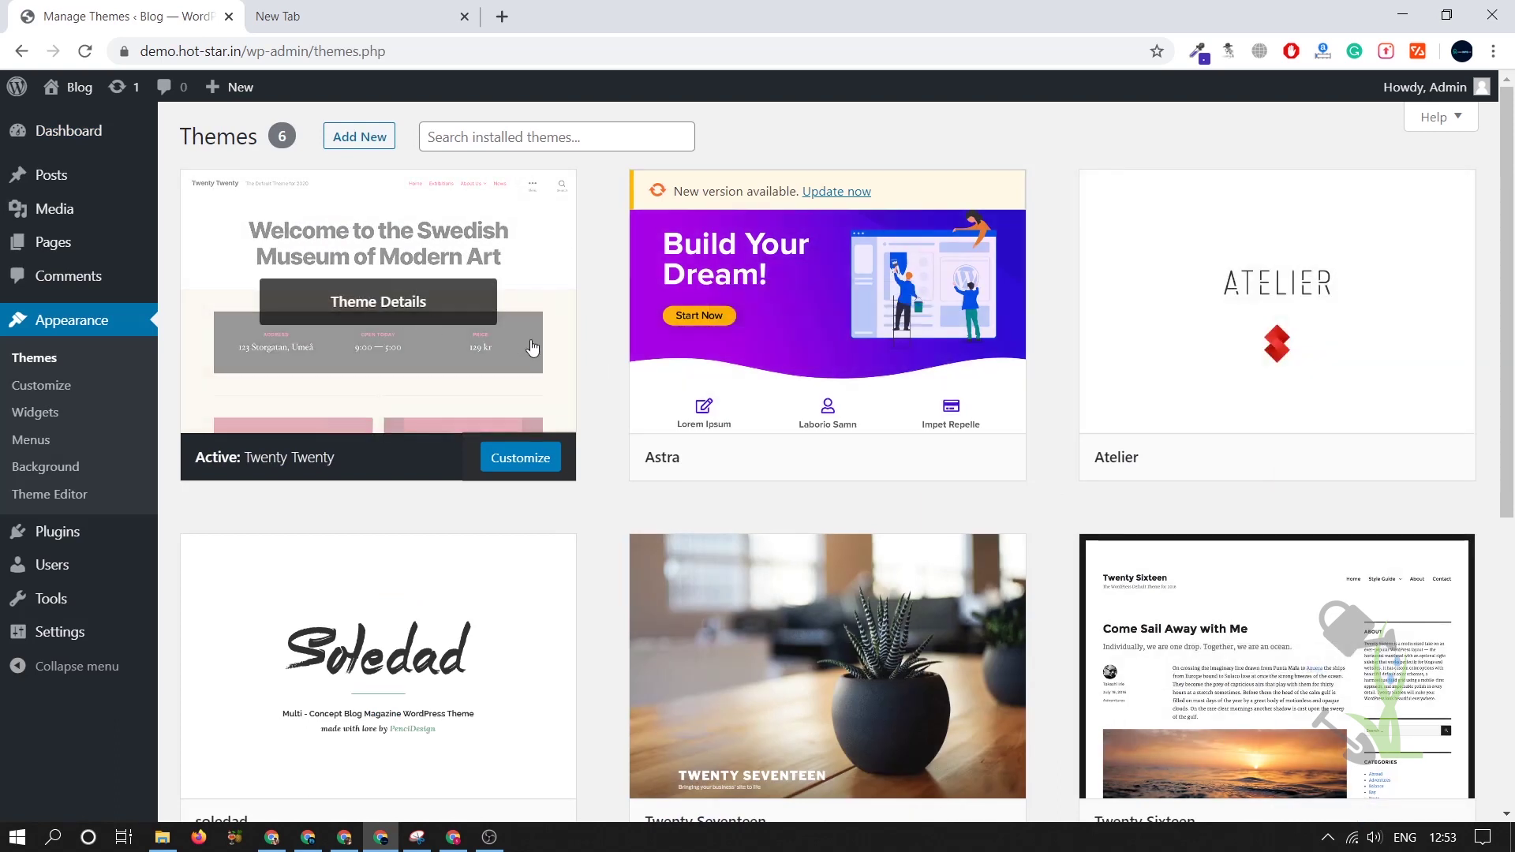
{"action": "left_click", "coordinate": [371, 140]}
{"action": "scroll", "coordinate": [694, 371], "scroll_direction": "down", "scroll_amount": 10}
{"action": "scroll", "coordinate": [694, 377], "scroll_direction": "down", "scroll_amount": 7}
{"action": "scroll", "coordinate": [695, 376], "scroll_direction": "up", "scroll_amount": 17}
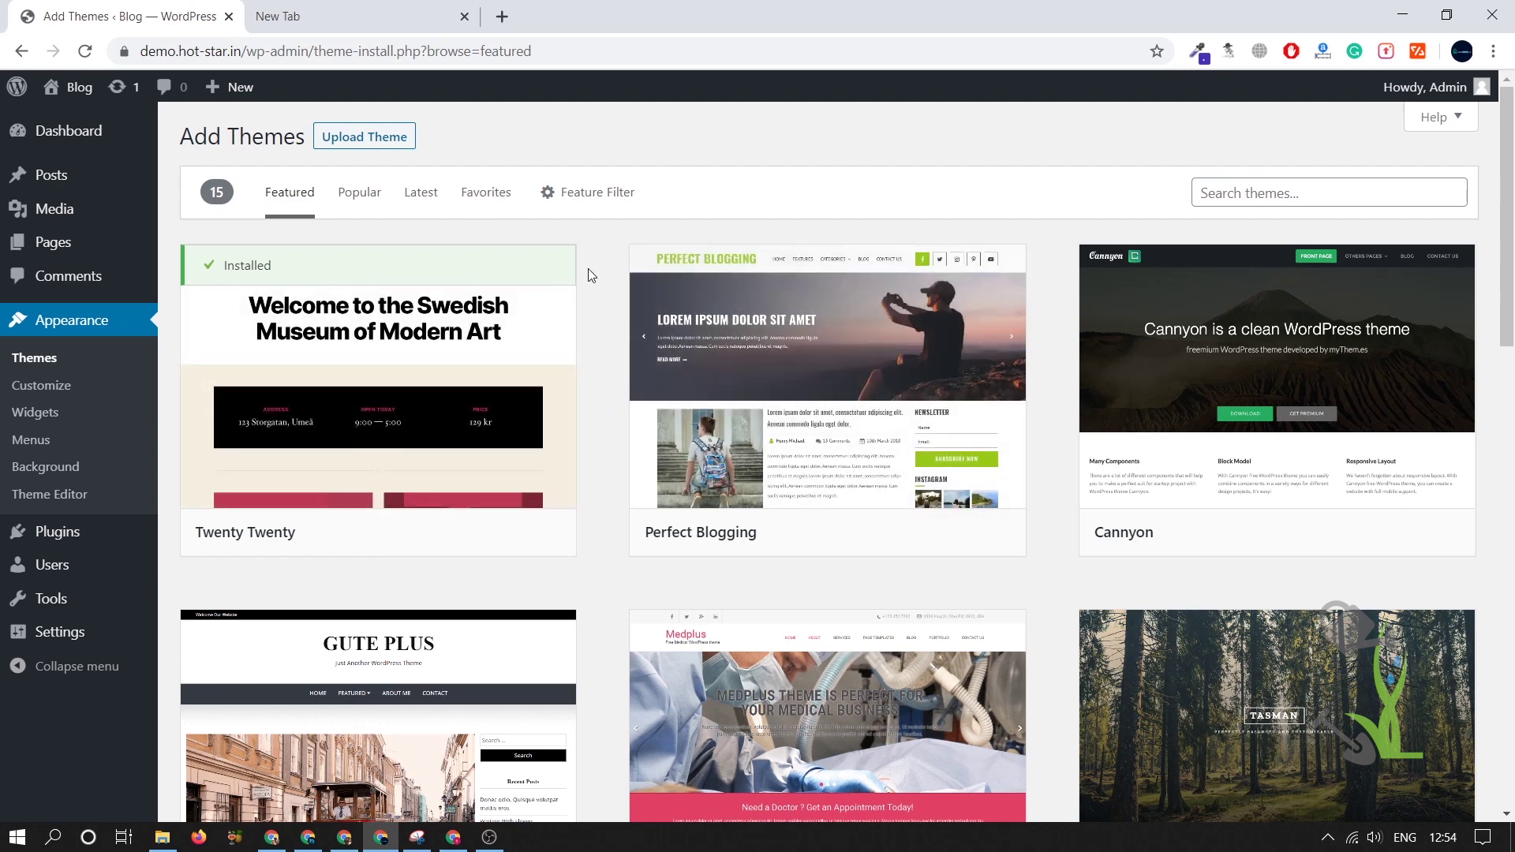
Upload and install atelier.zip through Upload Theme, then go back to the installed themes list.
{"action": "left_click", "coordinate": [399, 138]}
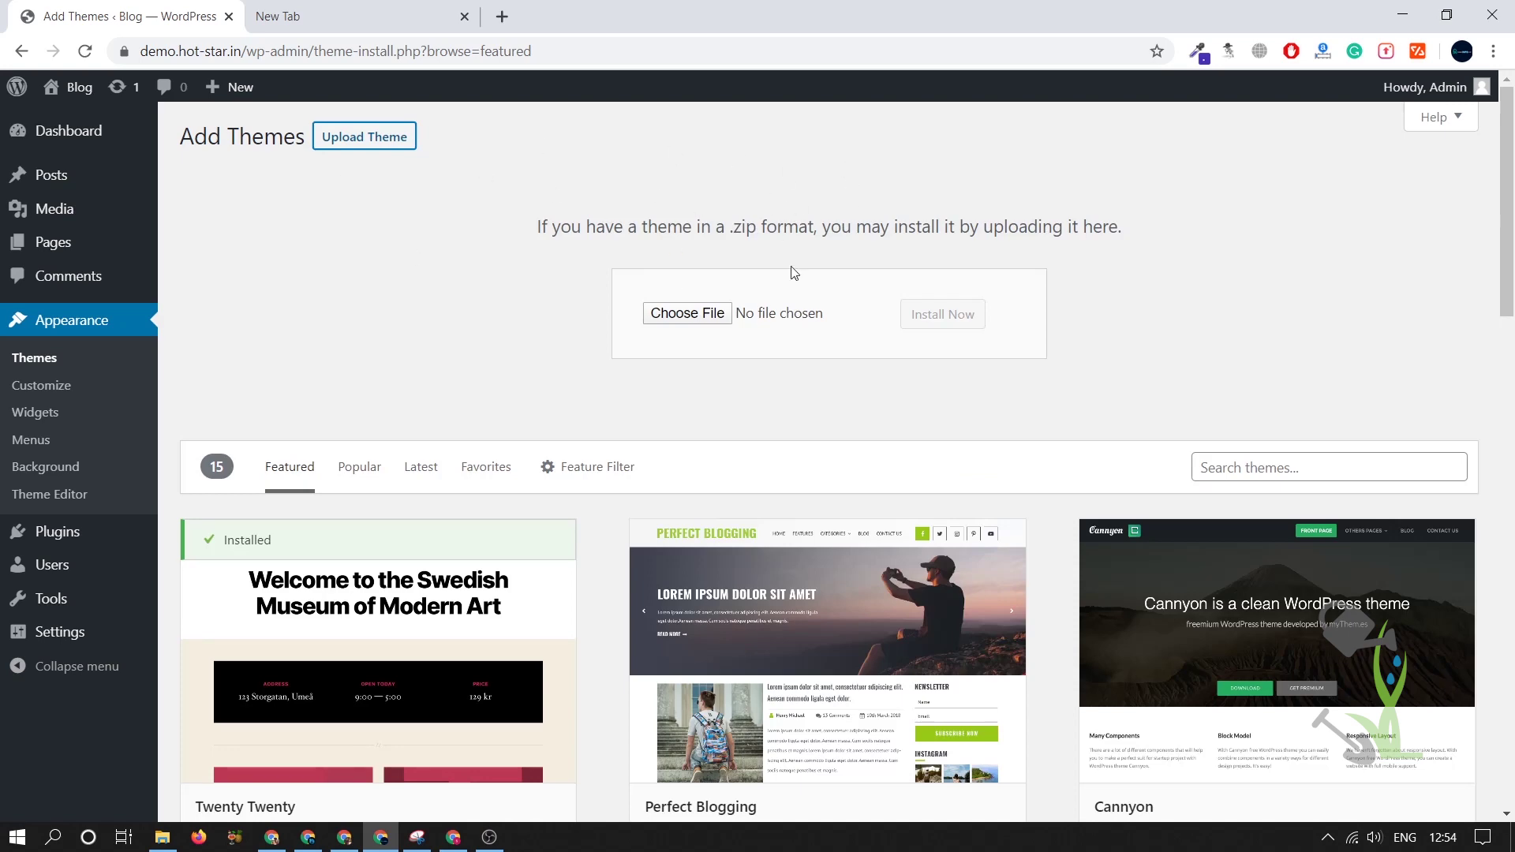
{"action": "left_click", "coordinate": [688, 315]}
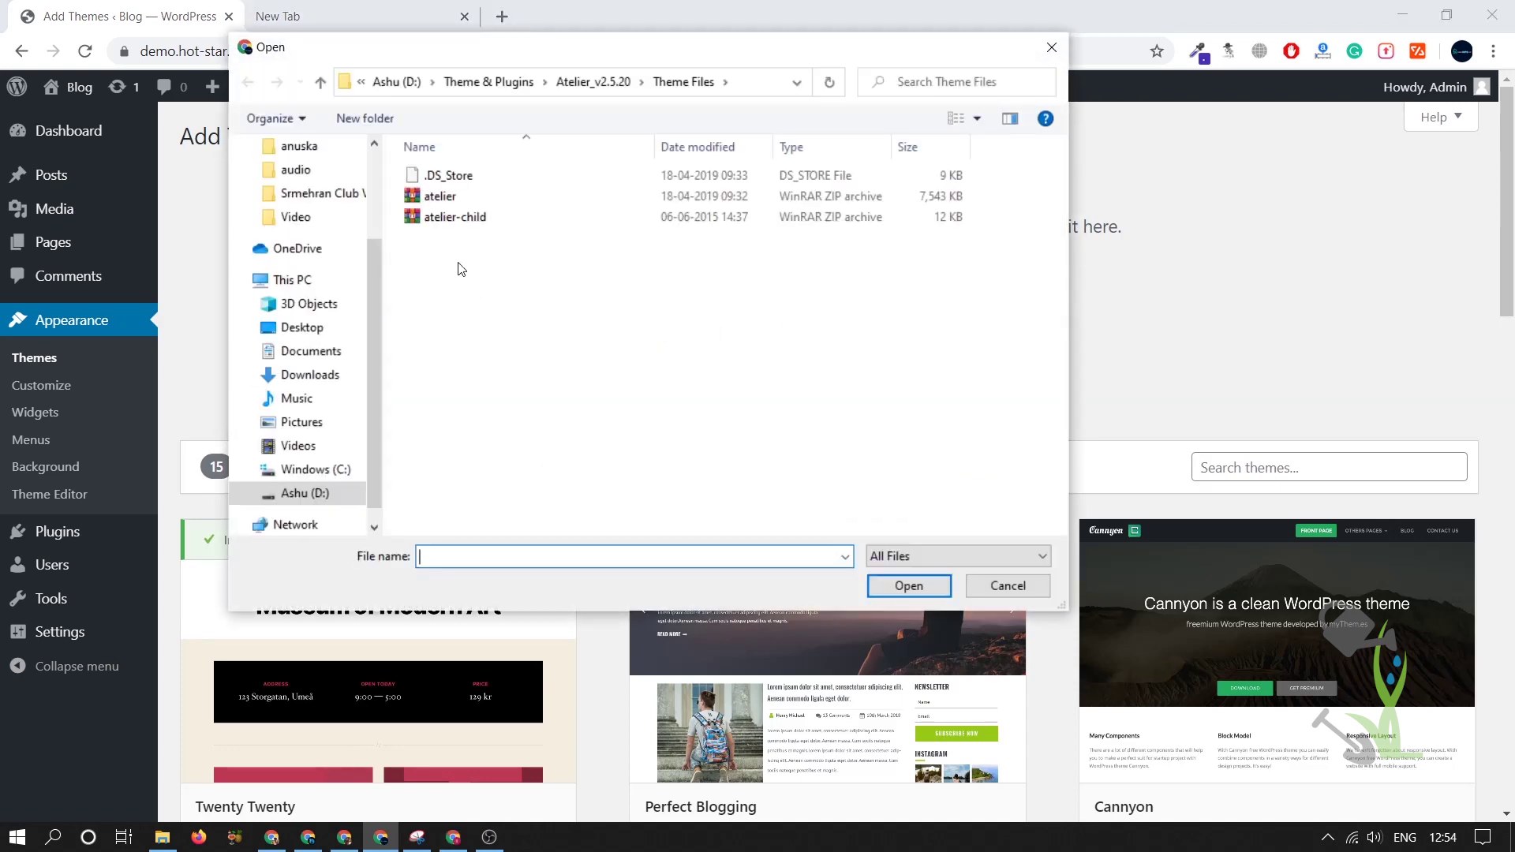
{"action": "double_click", "coordinate": [476, 191]}
{"action": "left_click", "coordinate": [926, 306]}
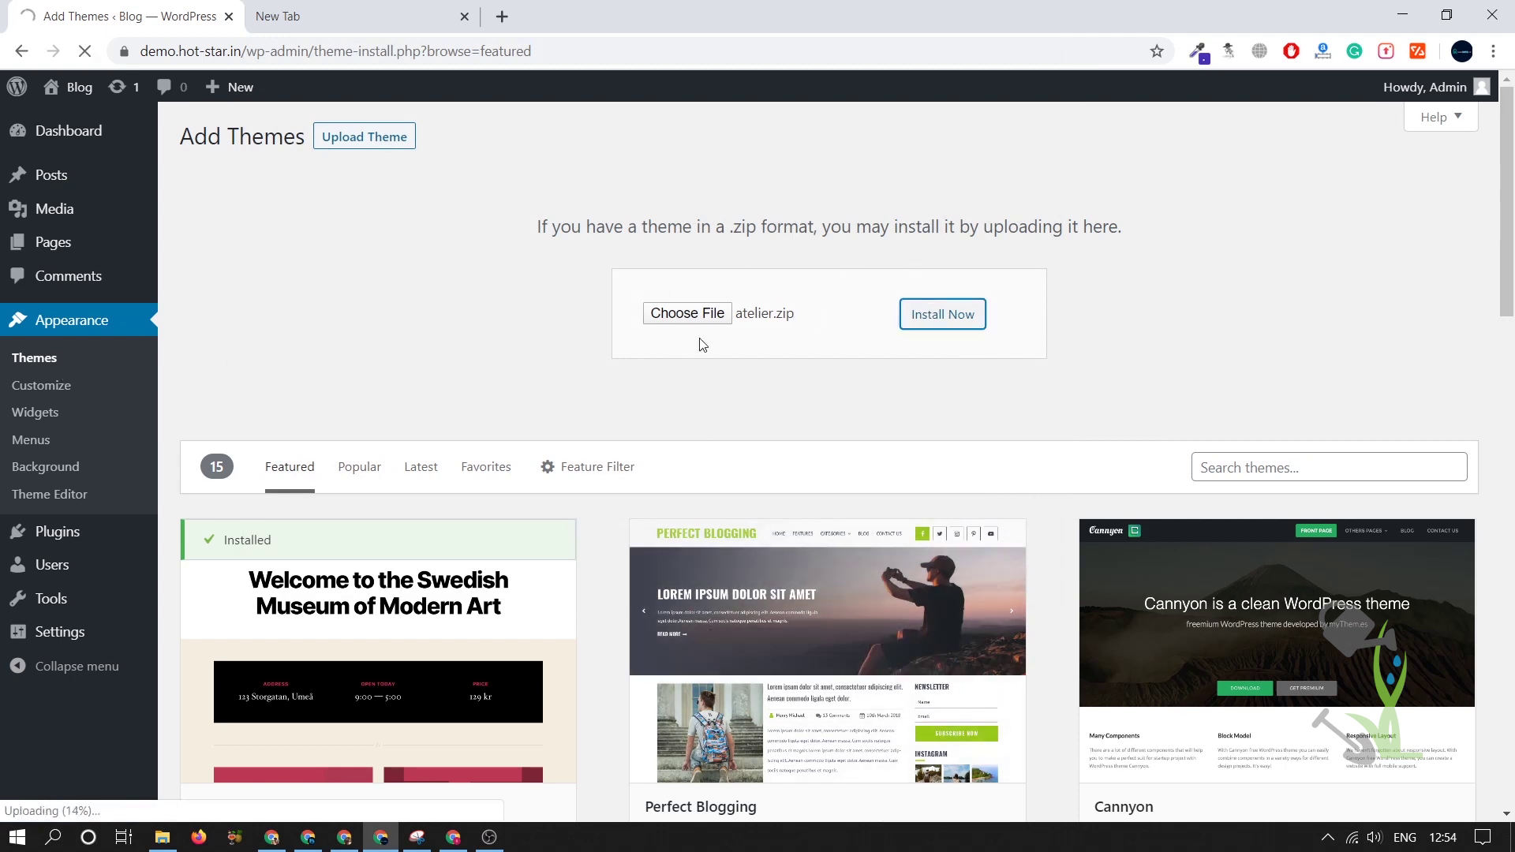
{"action": "left_click", "coordinate": [44, 365]}
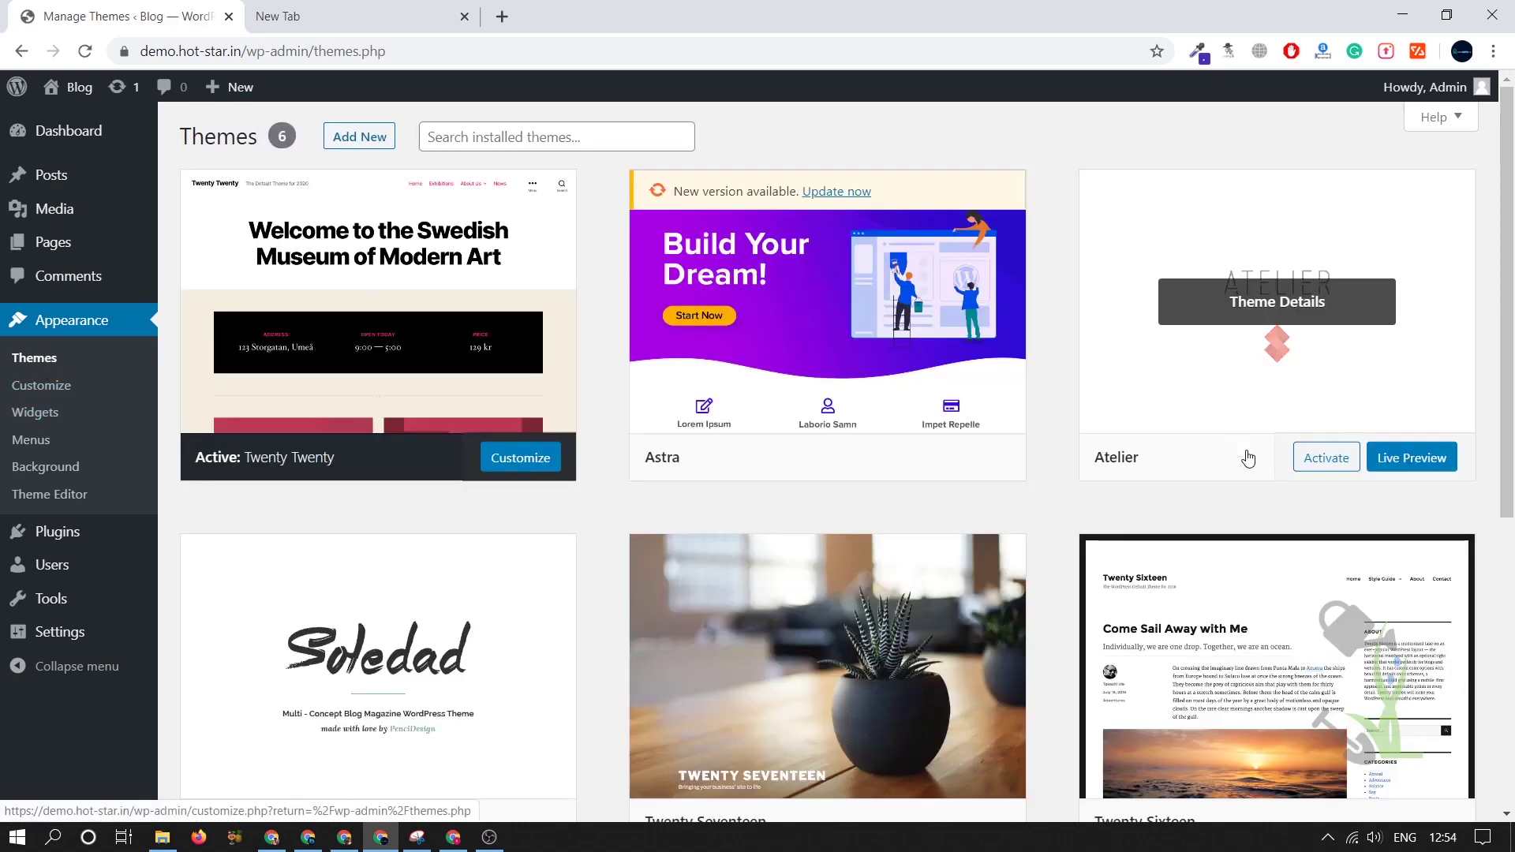
Activate the Atelier theme and review the required plugins notice on Installed Plugins.
{"action": "left_click", "coordinate": [1326, 457]}
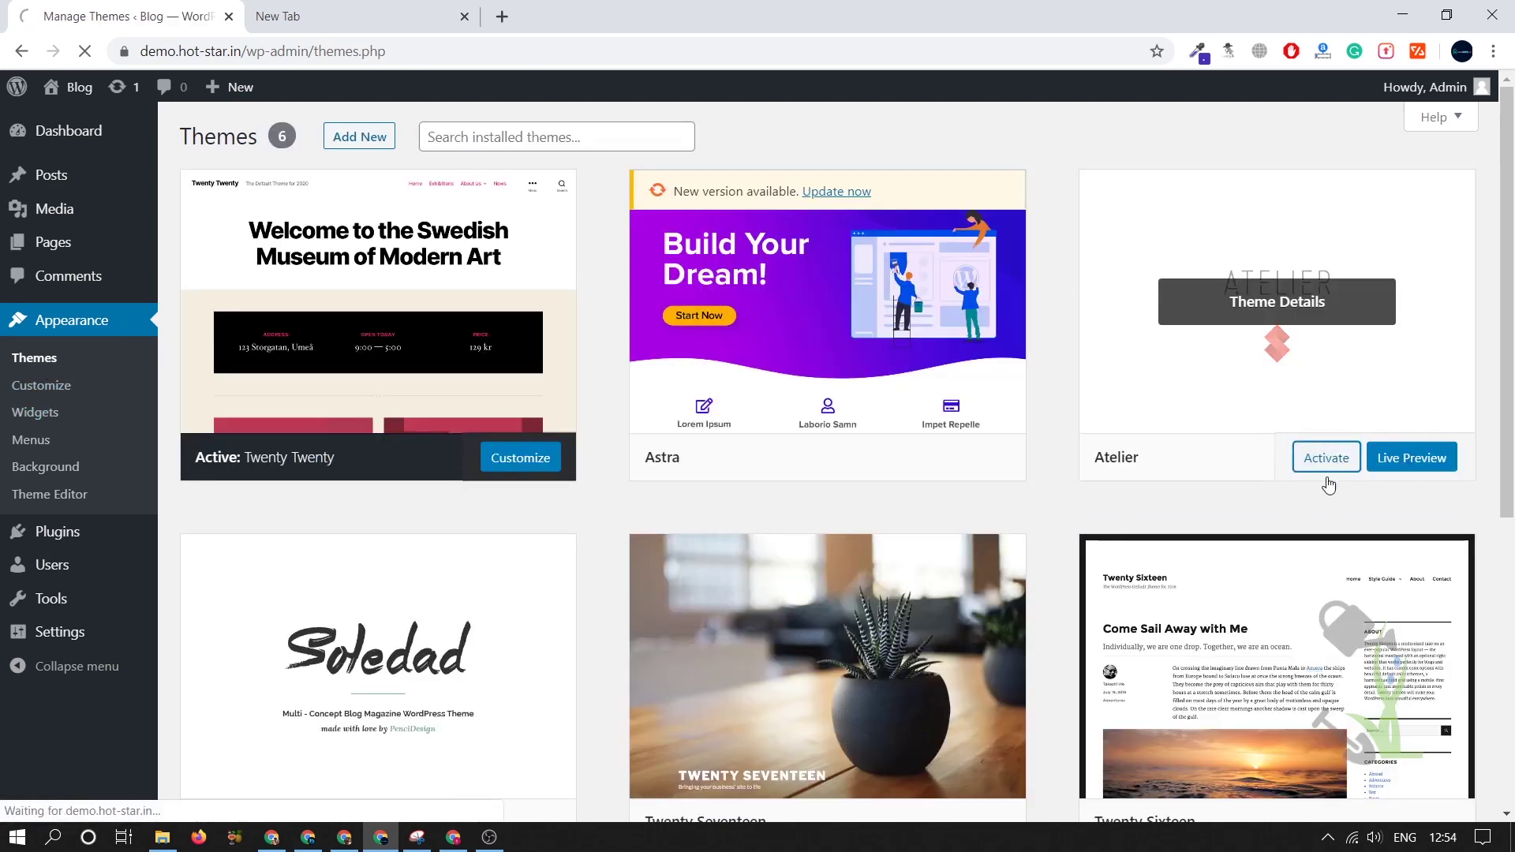
{"action": "scroll", "coordinate": [681, 392], "scroll_direction": "down", "scroll_amount": 5}
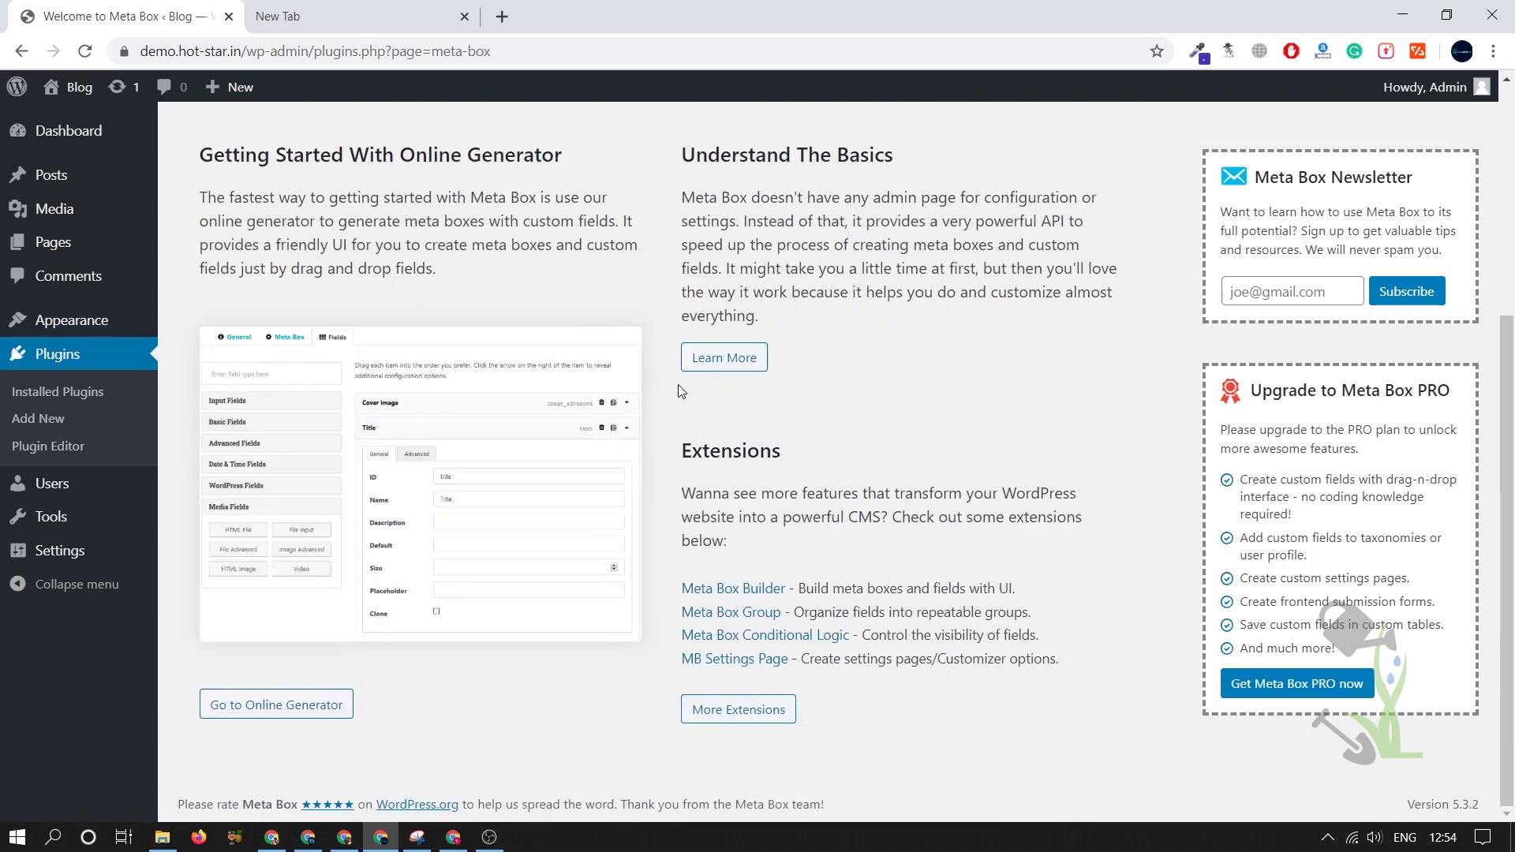
{"action": "left_click", "coordinate": [95, 392]}
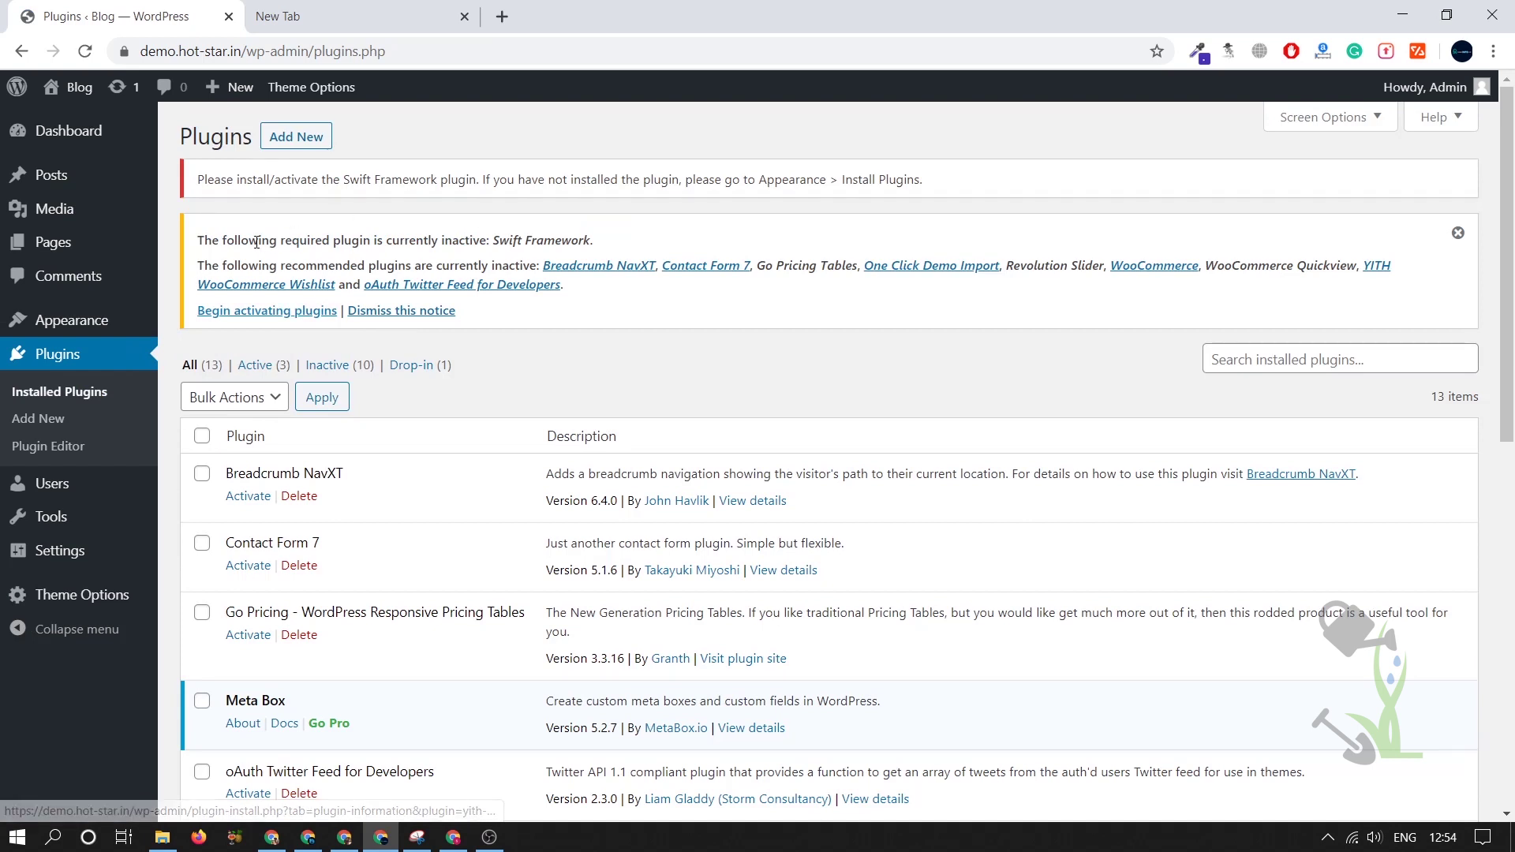
{"action": "left_click_drag", "start_coordinate": [194, 233], "coordinate": [691, 316]}
{"action": "left_click", "coordinate": [629, 322]}
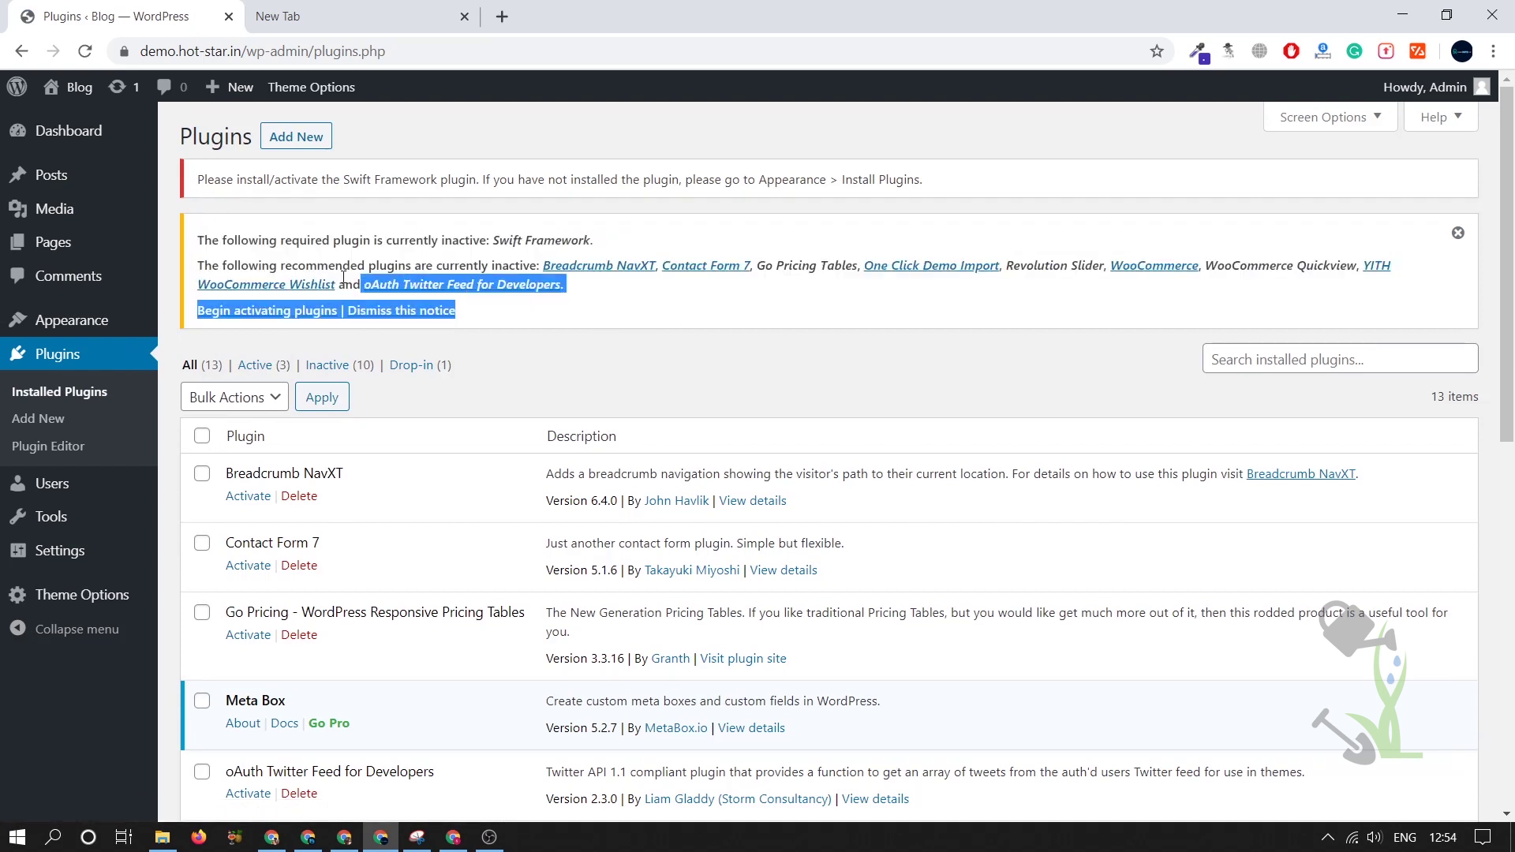
{"action": "left_click_drag", "start_coordinate": [319, 268], "coordinate": [535, 327]}
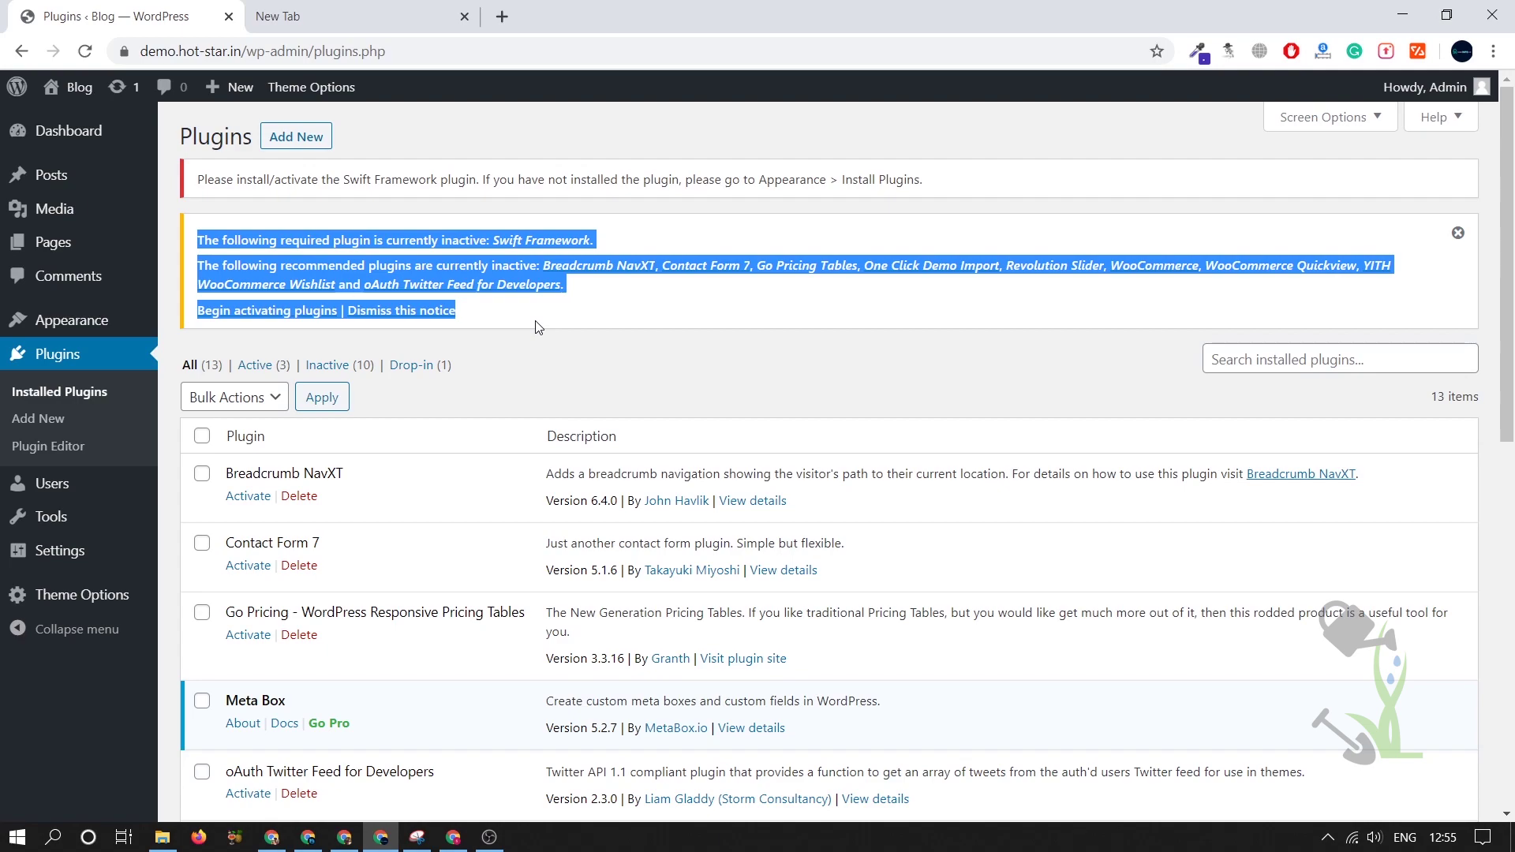
{"action": "left_click", "coordinate": [667, 341]}
Select all installed plugins and apply the Bulk Actions > Activate option.
{"action": "scroll", "coordinate": [211, 523], "scroll_direction": "down", "scroll_amount": 6}
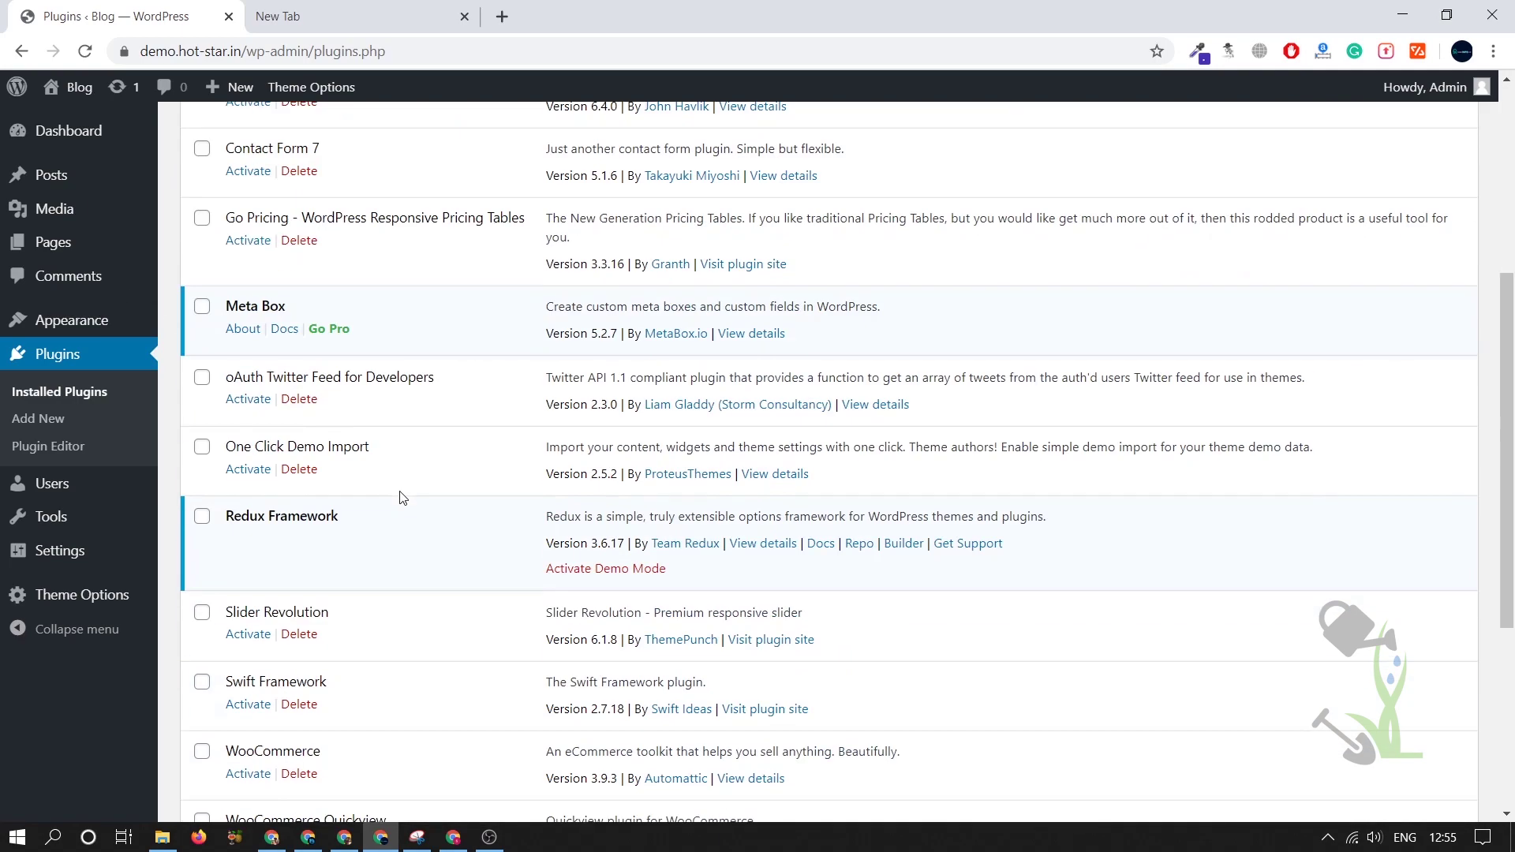
{"action": "scroll", "coordinate": [217, 569], "scroll_direction": "up", "scroll_amount": 6}
{"action": "left_click", "coordinate": [202, 436]}
{"action": "left_click", "coordinate": [252, 416]}
{"action": "left_click", "coordinate": [237, 440]}
{"action": "left_click", "coordinate": [322, 397]}
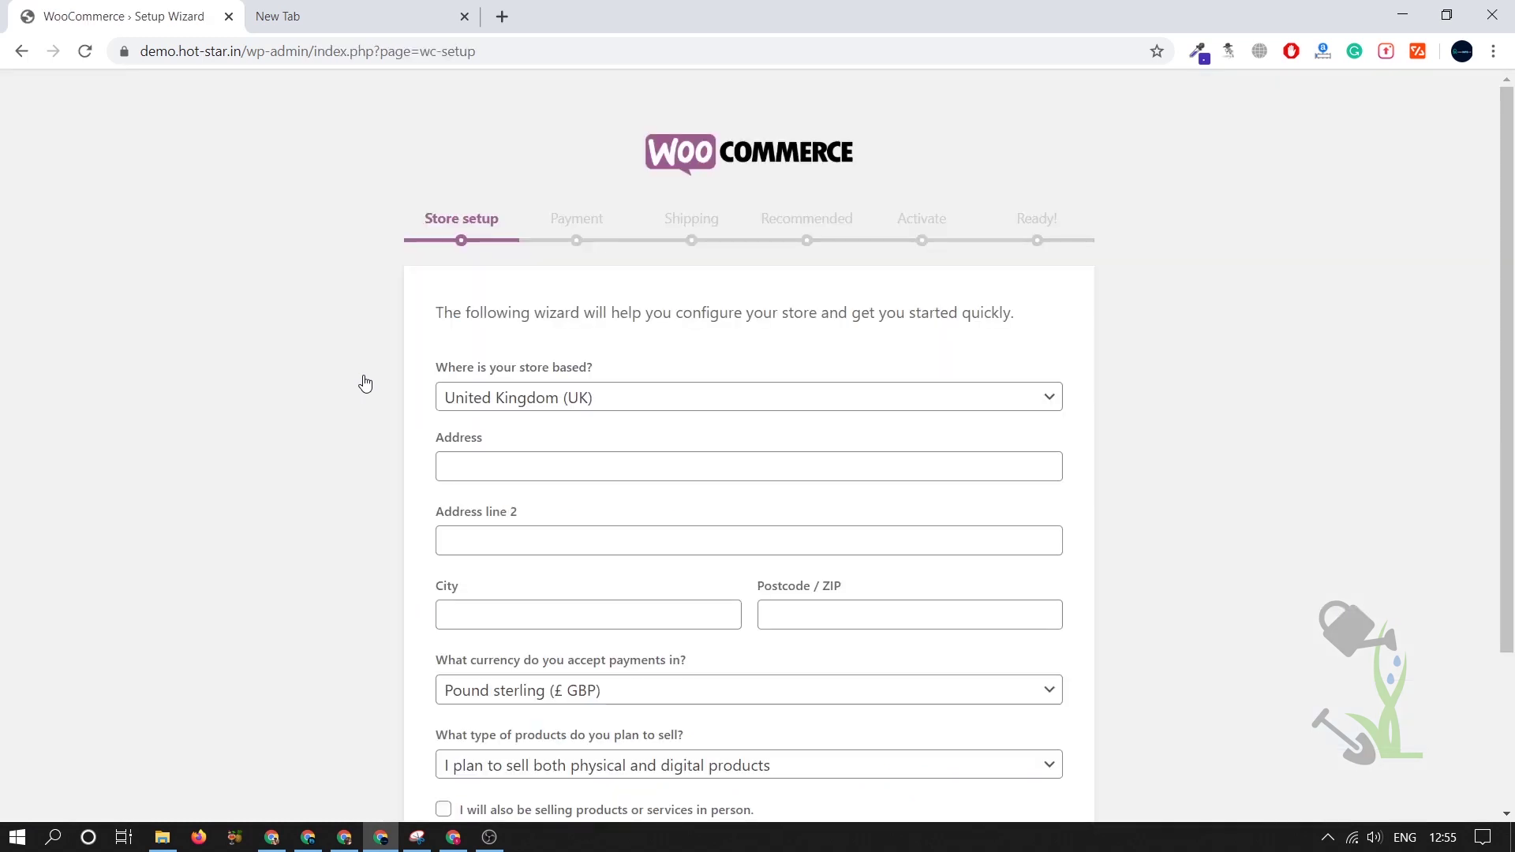
Skip the WooCommerce store setup wizard with 'Not right now'.
{"action": "scroll", "coordinate": [907, 362], "scroll_direction": "down", "scroll_amount": 3}
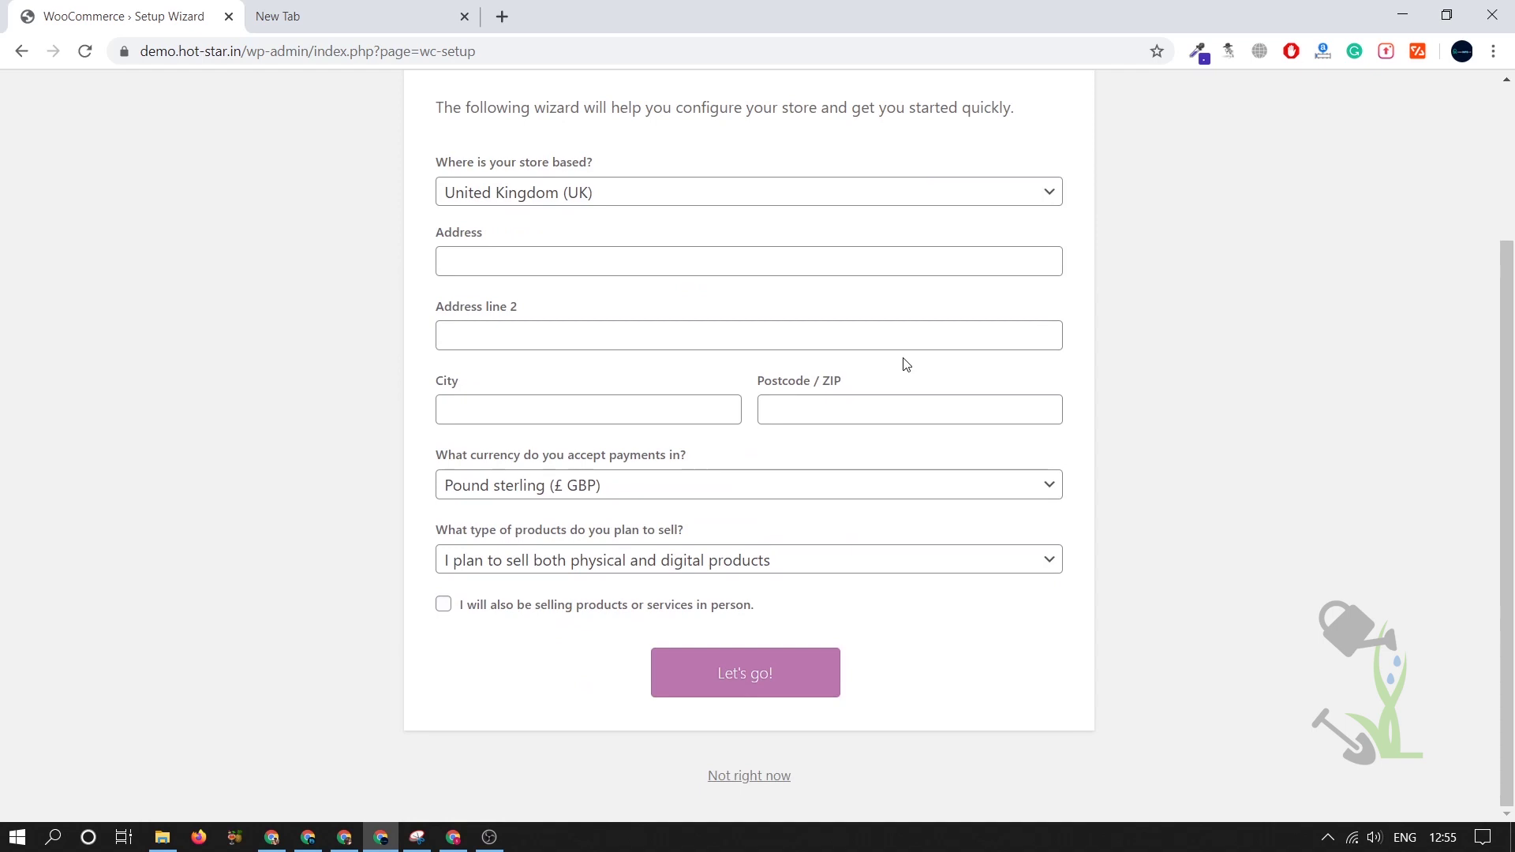
{"action": "scroll", "coordinate": [940, 440], "scroll_direction": "up", "scroll_amount": 3}
{"action": "scroll", "coordinate": [942, 446], "scroll_direction": "down", "scroll_amount": 3}
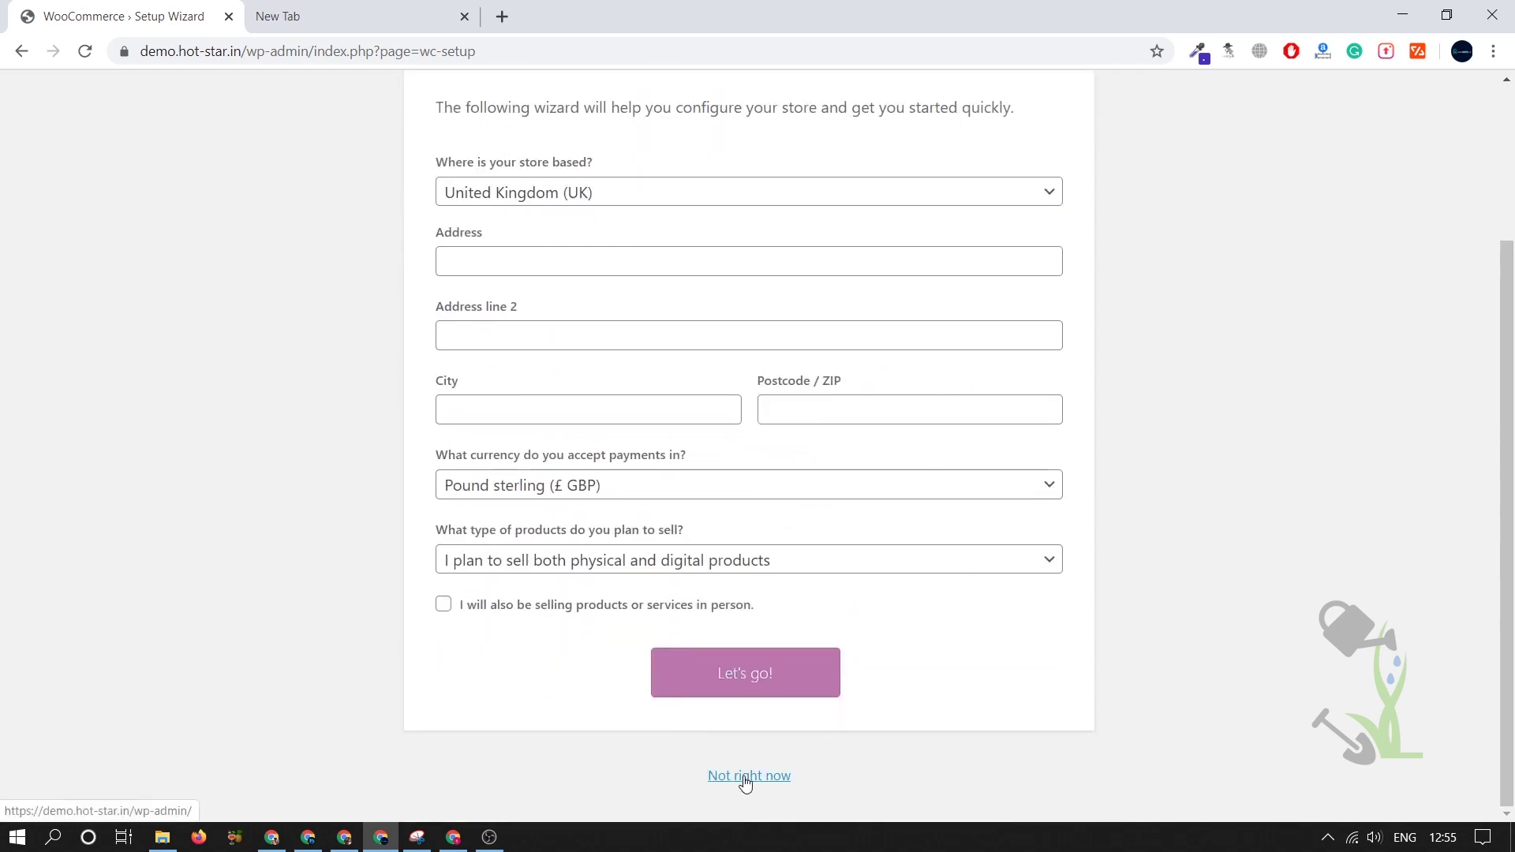
{"action": "left_click", "coordinate": [748, 777]}
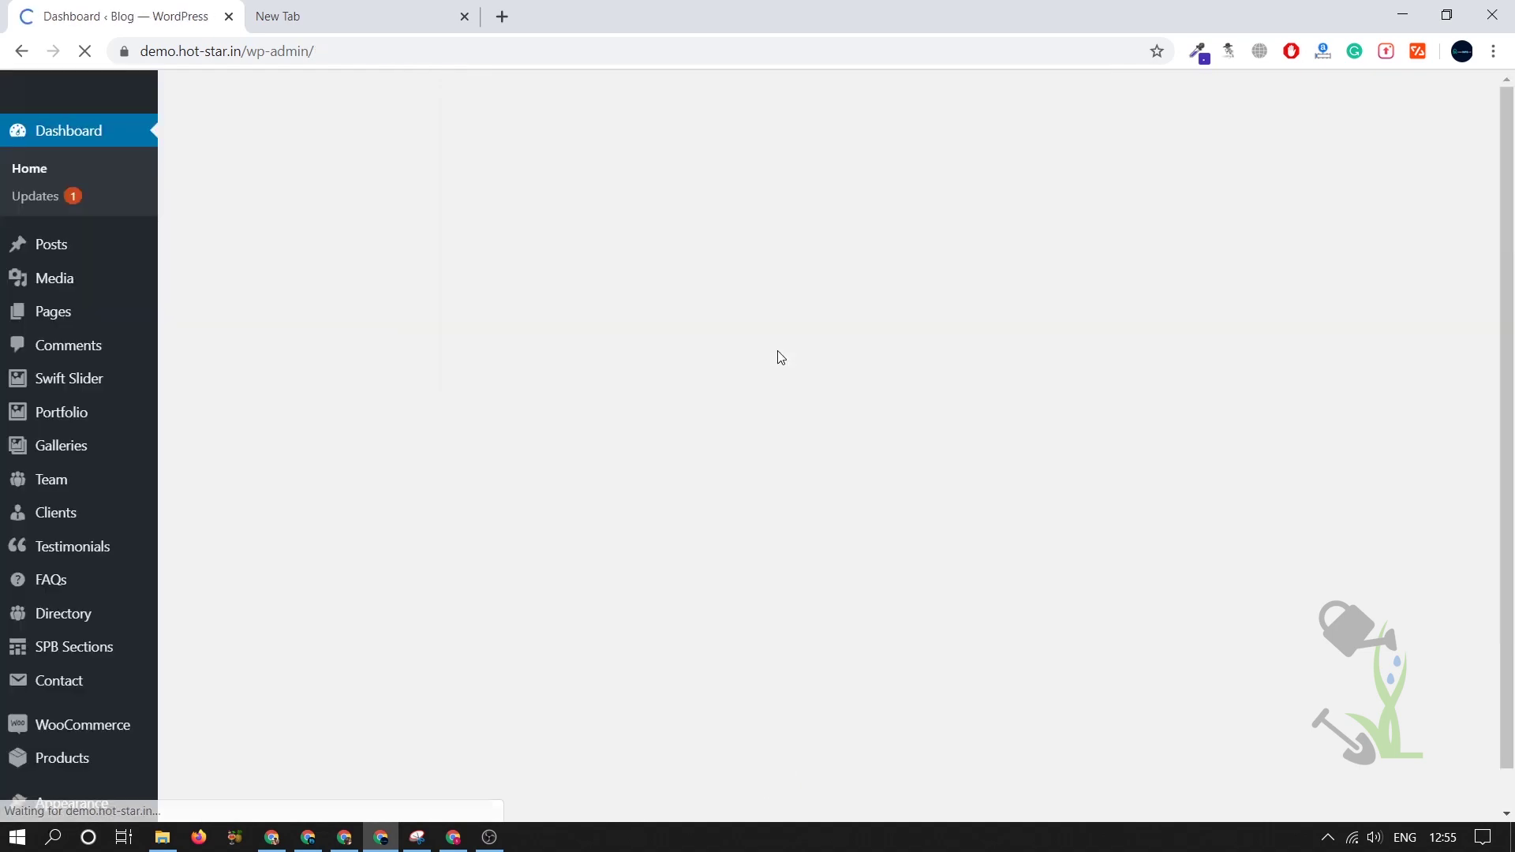
Preview the Atelier-themed site front end, then close the preview tab with Ctrl+W.
{"action": "scroll", "coordinate": [721, 396], "scroll_direction": "down", "scroll_amount": 6}
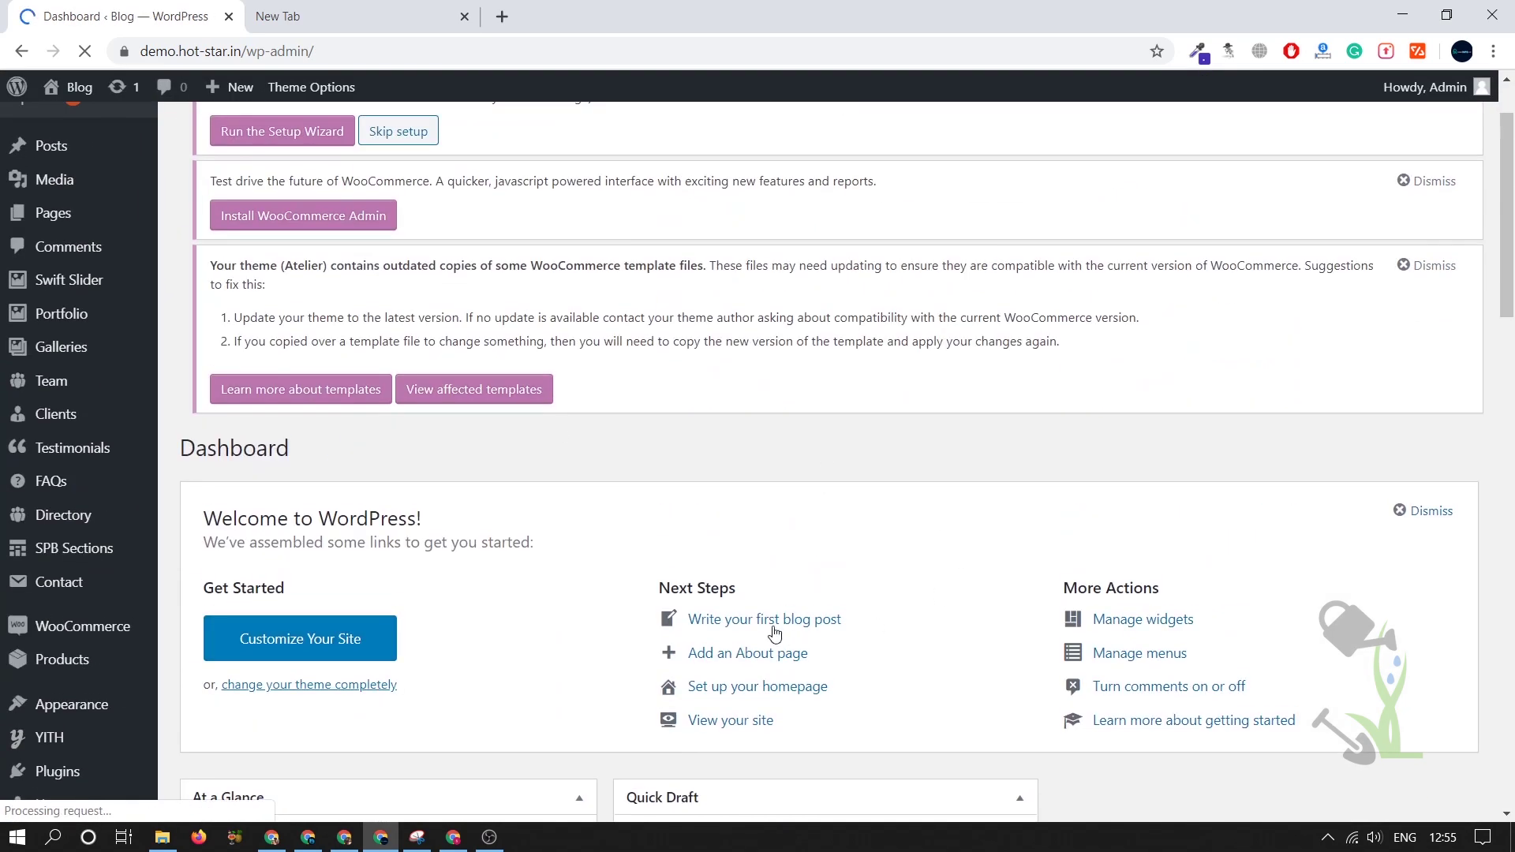
{"action": "scroll", "coordinate": [583, 531], "scroll_direction": "down", "scroll_amount": 6}
{"action": "mouse_move", "coordinate": [79, 89]}
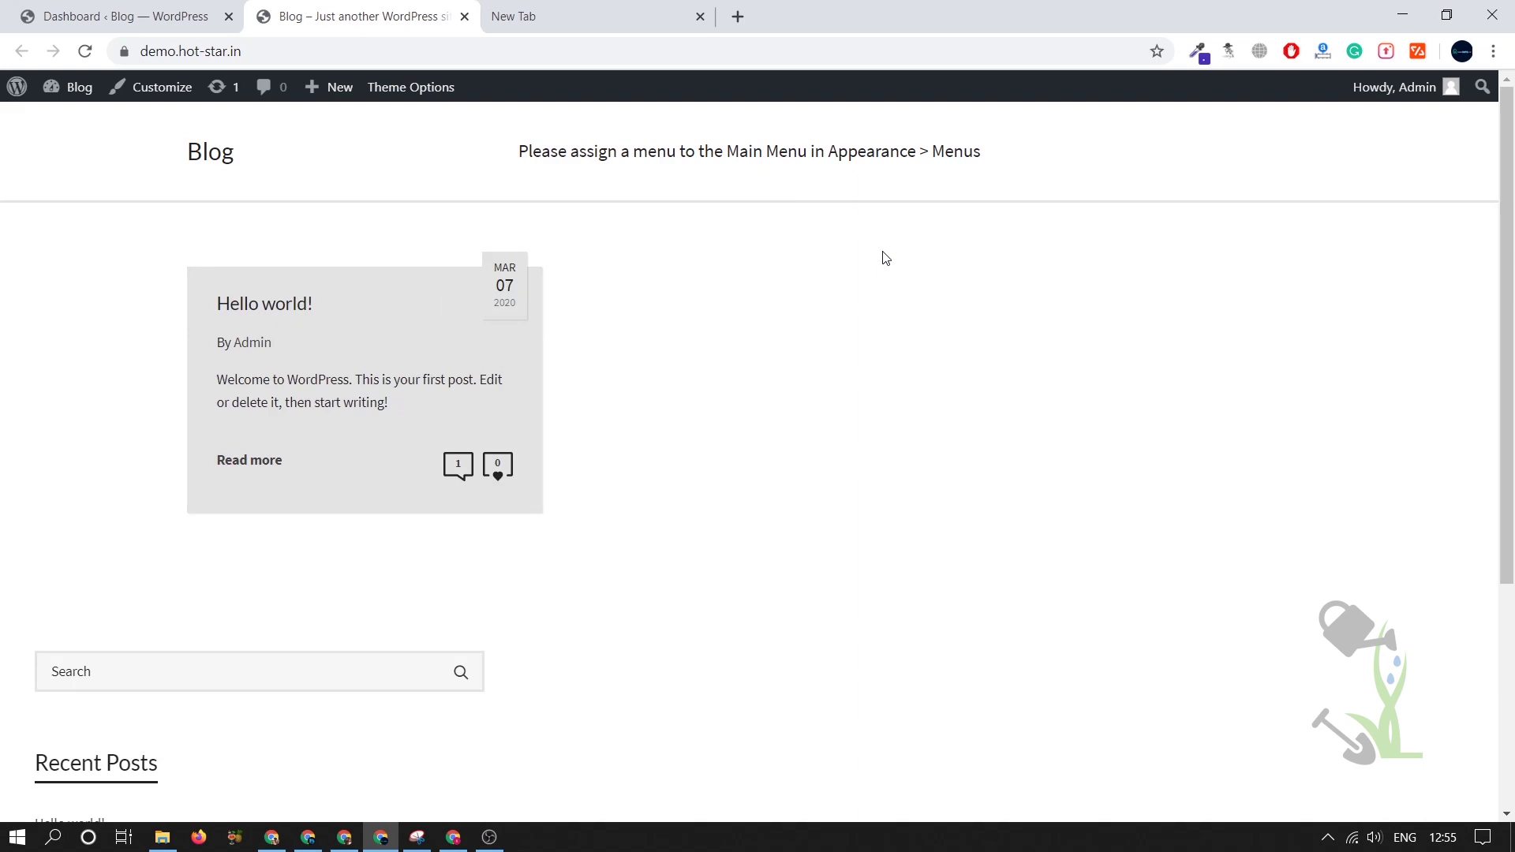
{"action": "scroll", "coordinate": [884, 254], "scroll_direction": "down", "scroll_amount": 4}
{"action": "scroll", "coordinate": [884, 254], "scroll_direction": "up", "scroll_amount": 4}
{"action": "key", "text": "ctrl+w"}
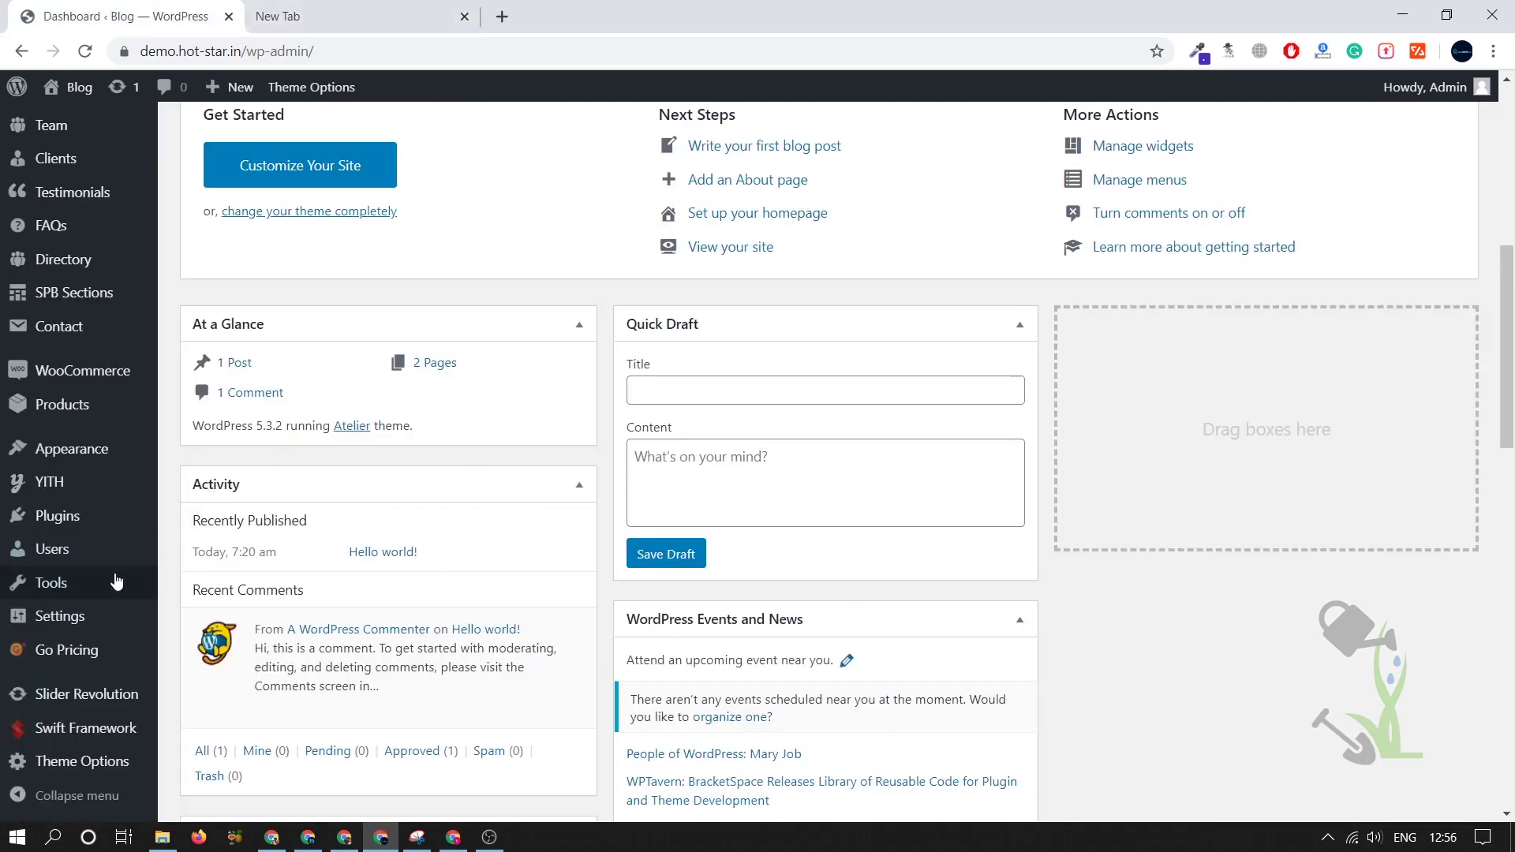
{"action": "mouse_move", "coordinate": [108, 462]}
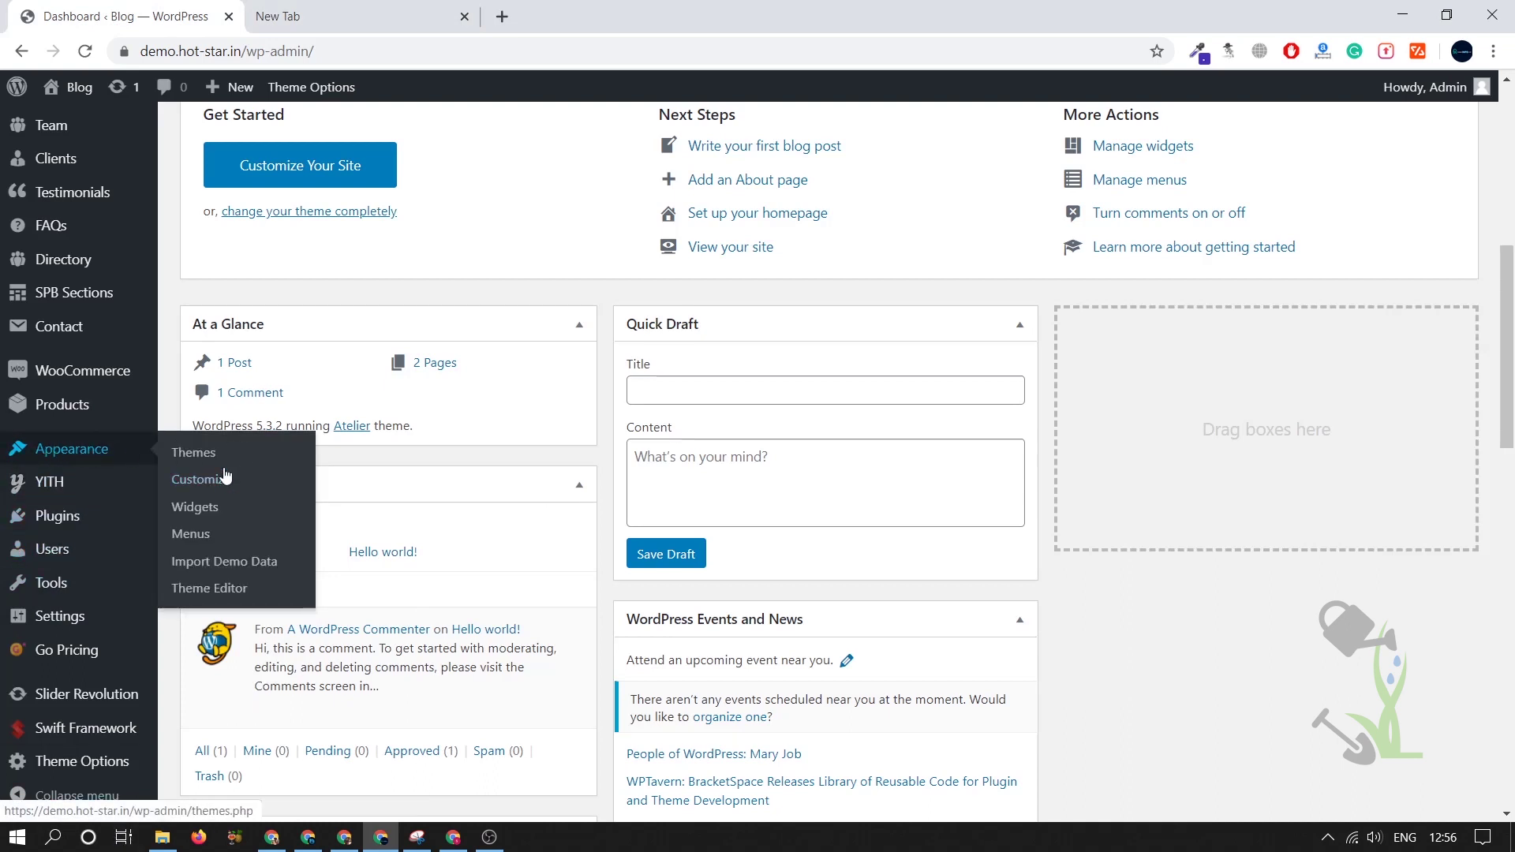
Open Appearance > Import Demo Data and scroll to the grid of Atelier demos.
{"action": "left_click", "coordinate": [222, 575]}
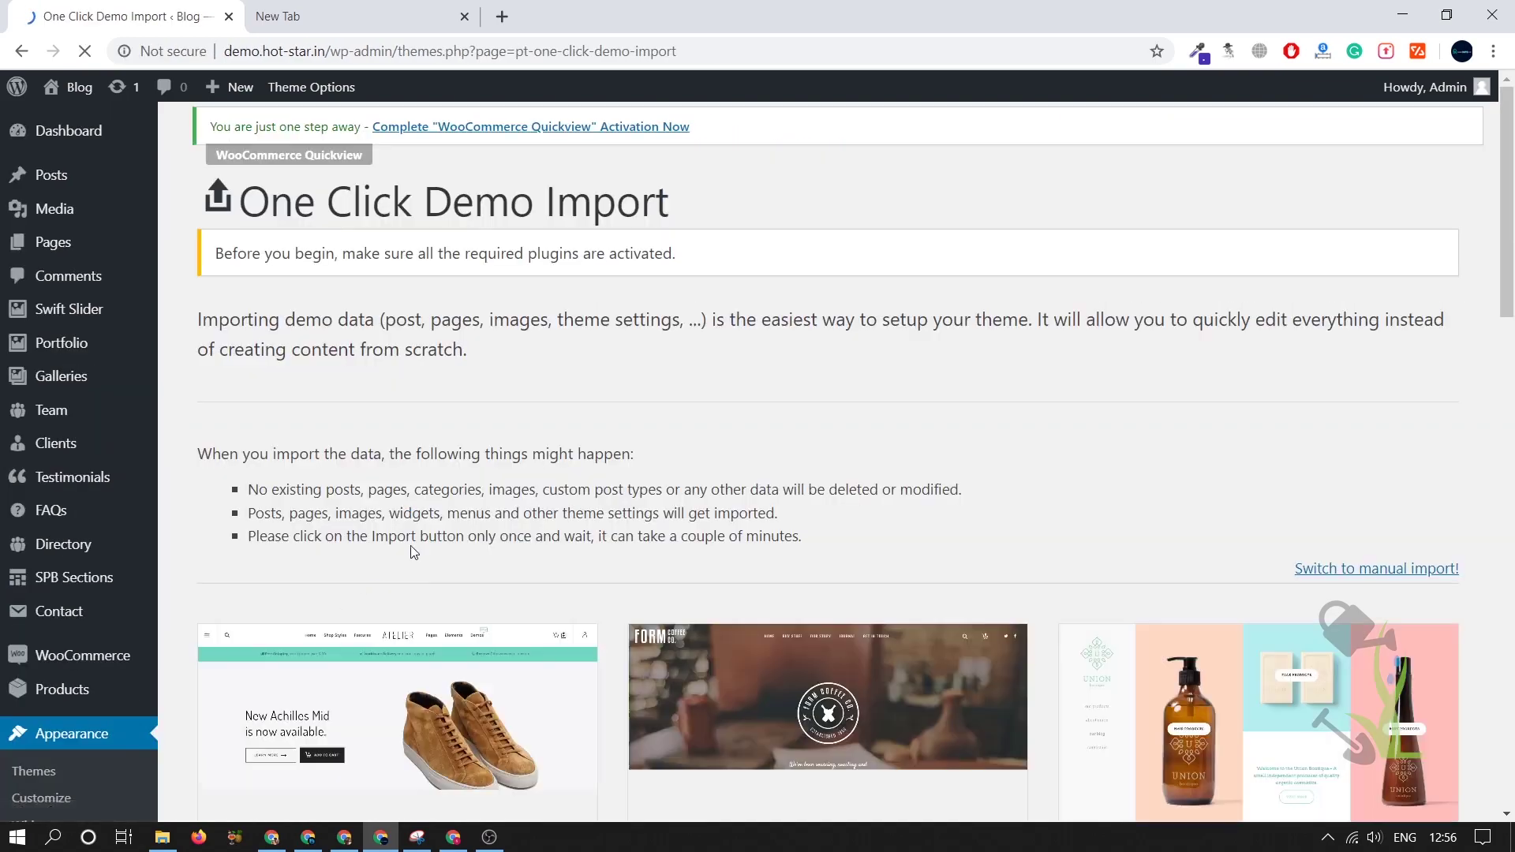
{"action": "scroll", "coordinate": [460, 517], "scroll_direction": "down", "scroll_amount": 15}
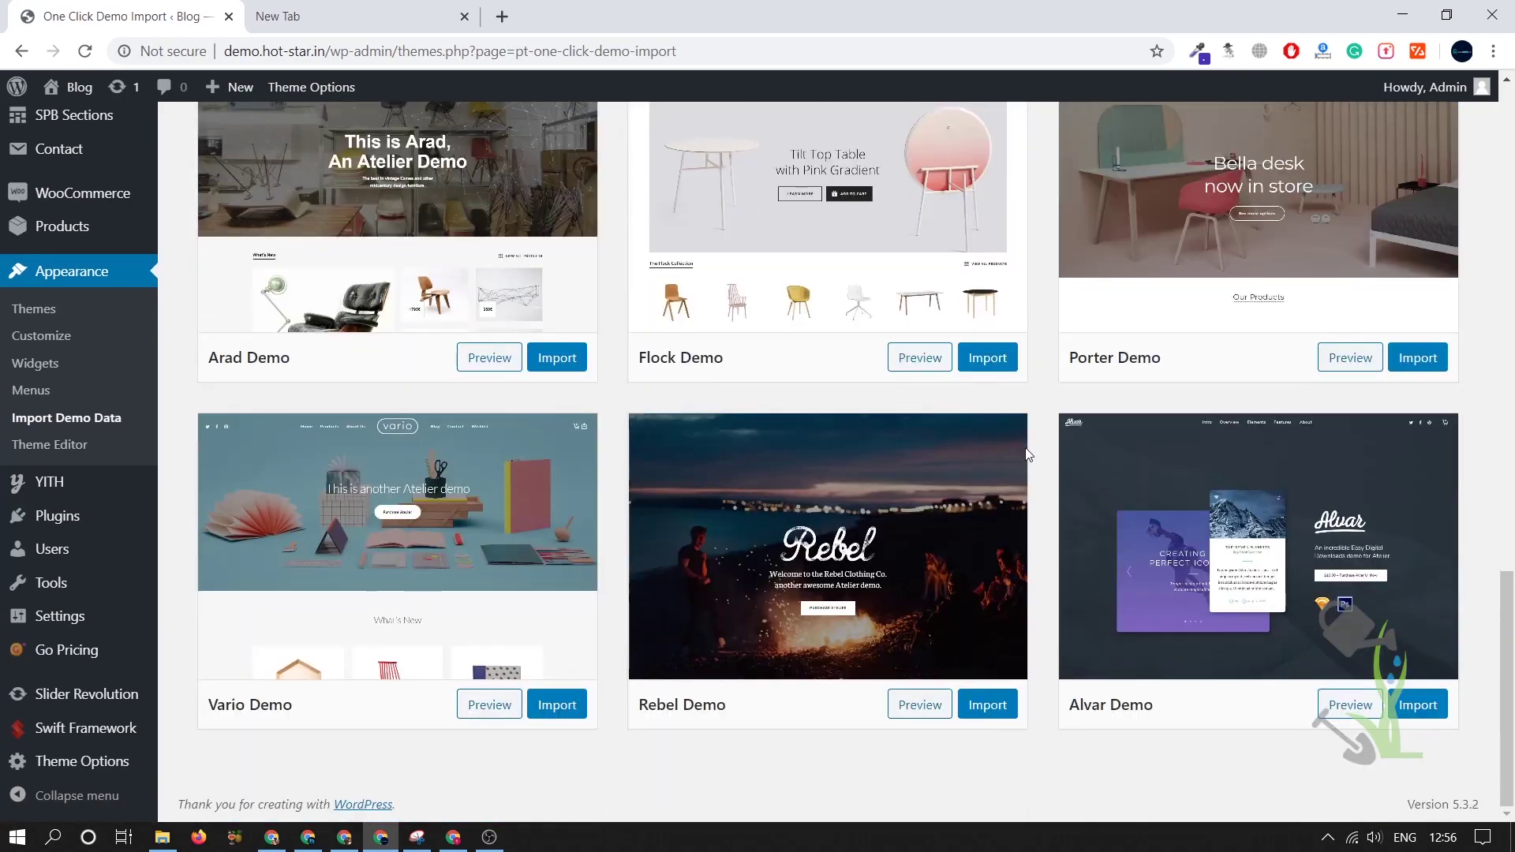
{"action": "scroll", "coordinate": [1025, 458], "scroll_direction": "up", "scroll_amount": 15}
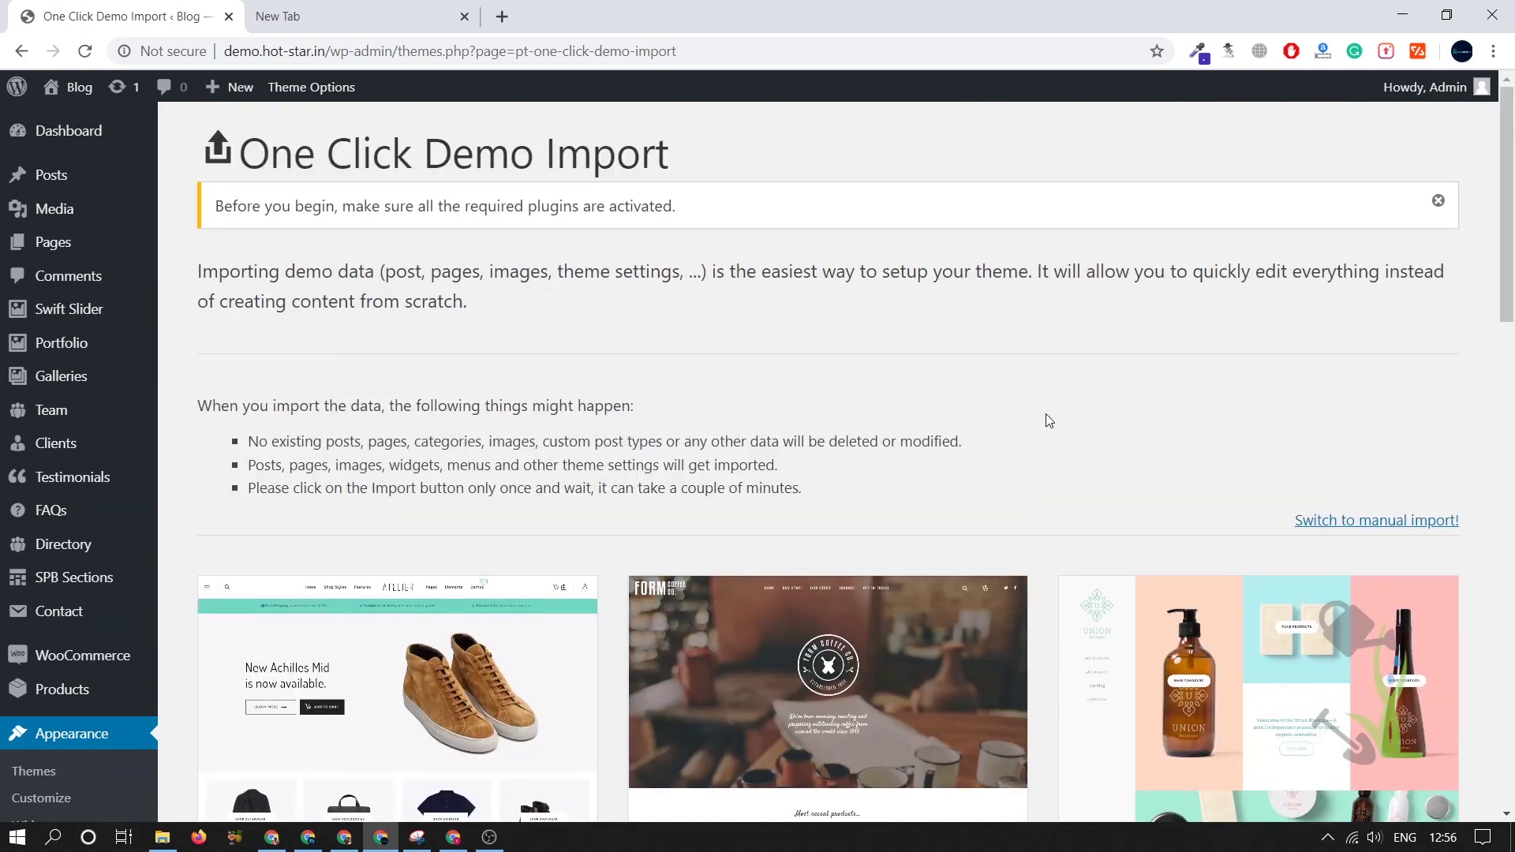
{"action": "scroll", "coordinate": [1047, 413], "scroll_direction": "down", "scroll_amount": 7}
{"action": "scroll", "coordinate": [581, 441], "scroll_direction": "up", "scroll_amount": 7}
{"action": "scroll", "coordinate": [392, 446], "scroll_direction": "down", "scroll_amount": 3}
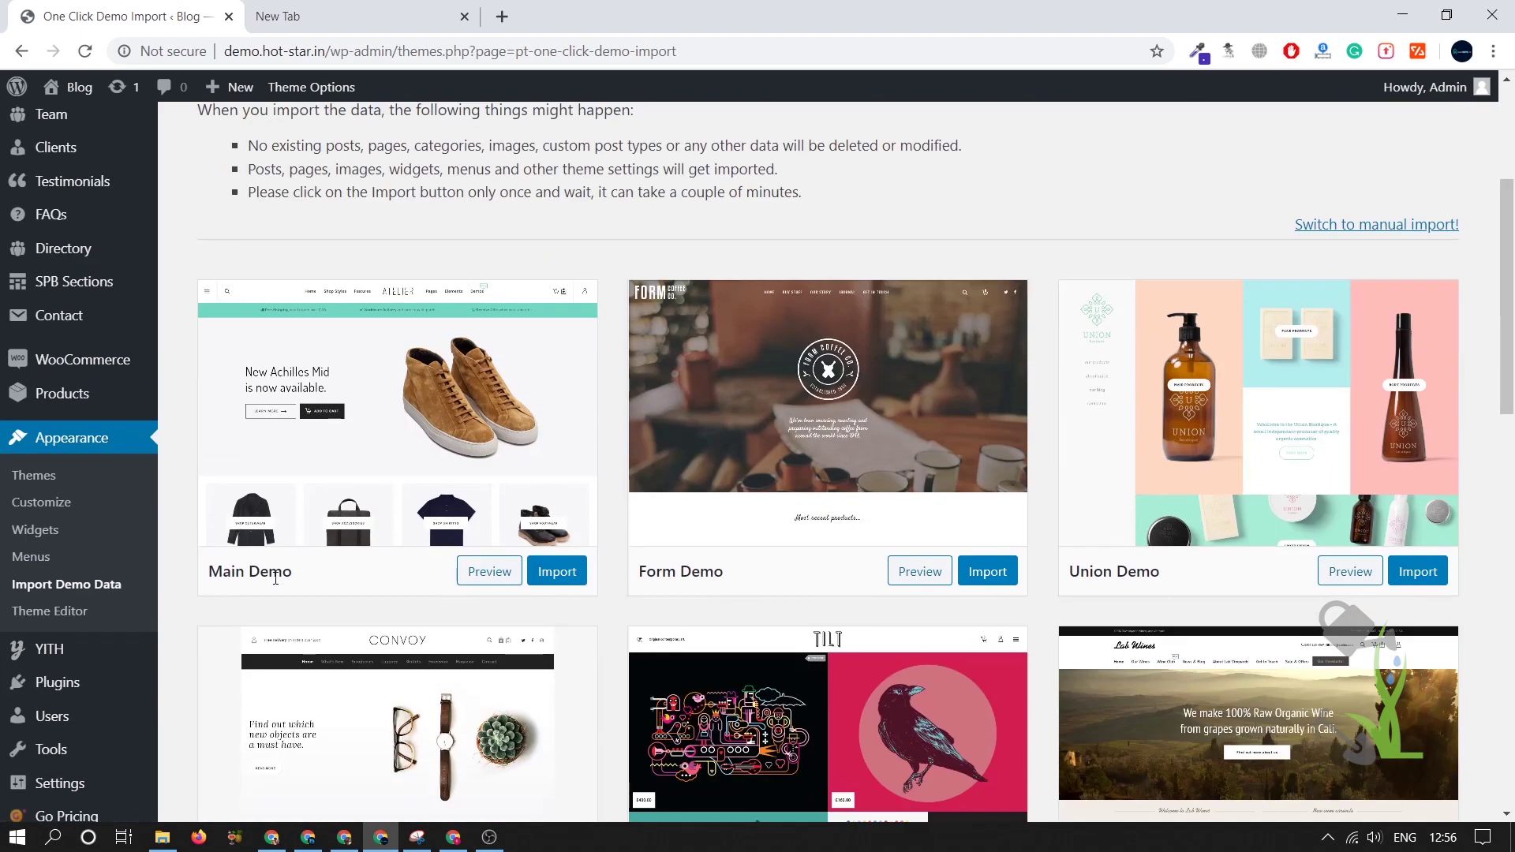
Import the Atelier Main Demo, confirming with 'Yes, import!'.
{"action": "left_click", "coordinate": [558, 573]}
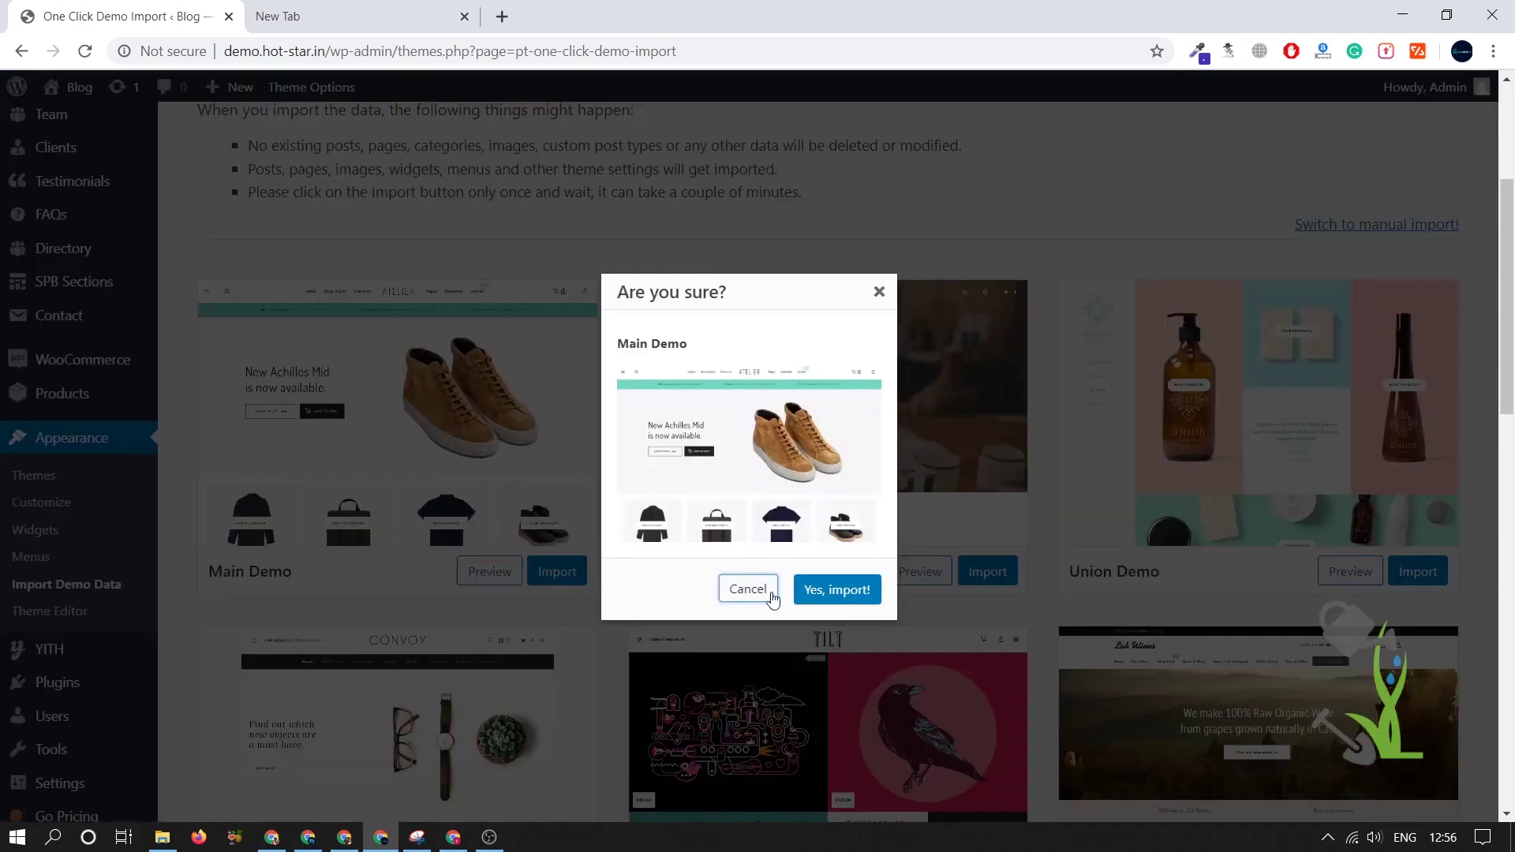
{"action": "left_click", "coordinate": [845, 600]}
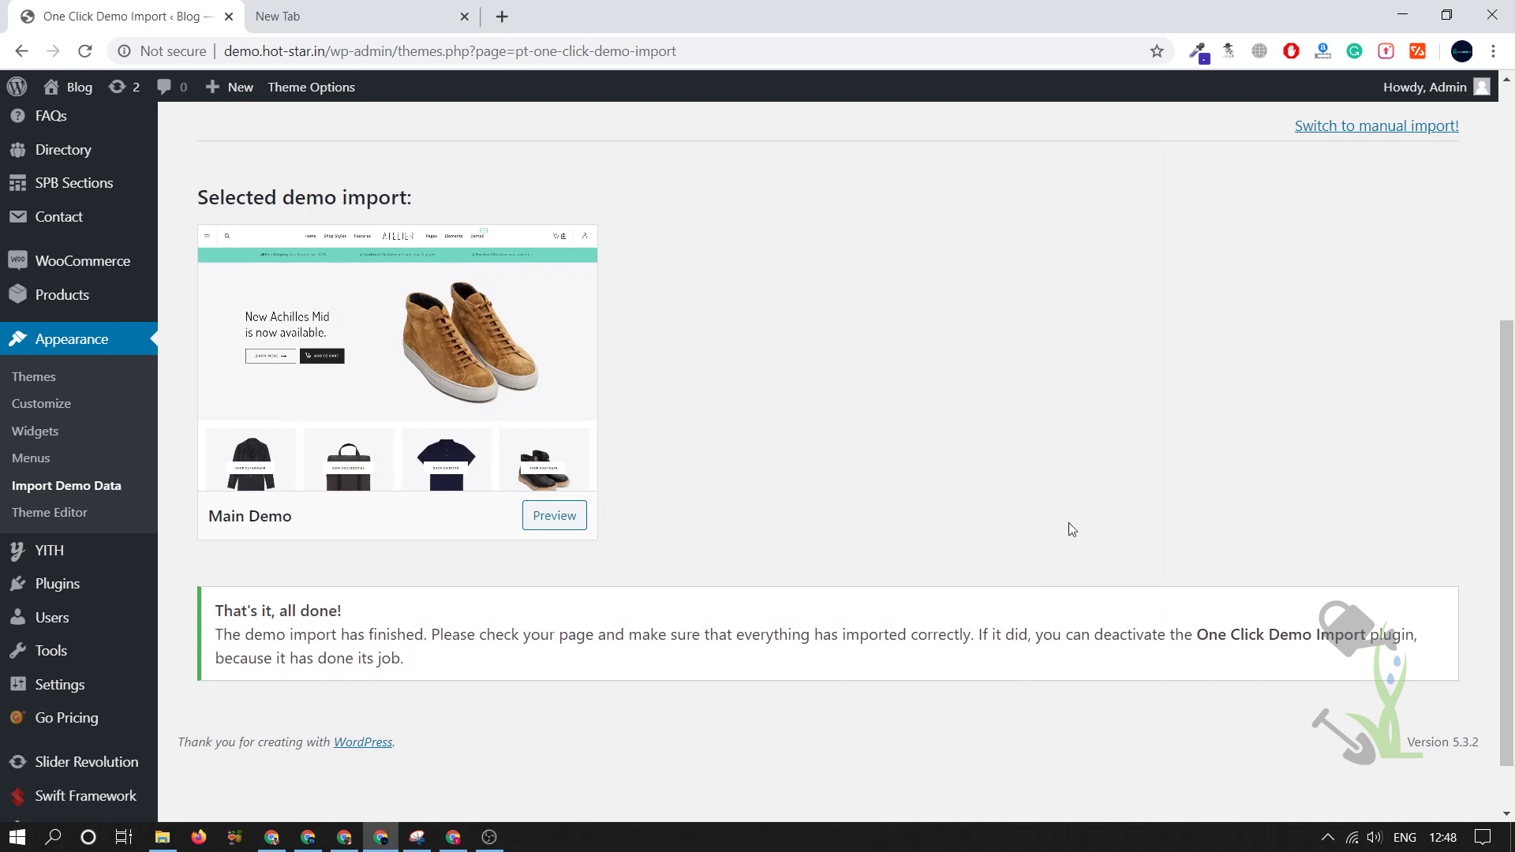
Open the live Atelier site in a new tab and advance the hero slider through several slides.
{"action": "mouse_move", "coordinate": [62, 93]}
{"action": "middle_click", "coordinate": [85, 125]}
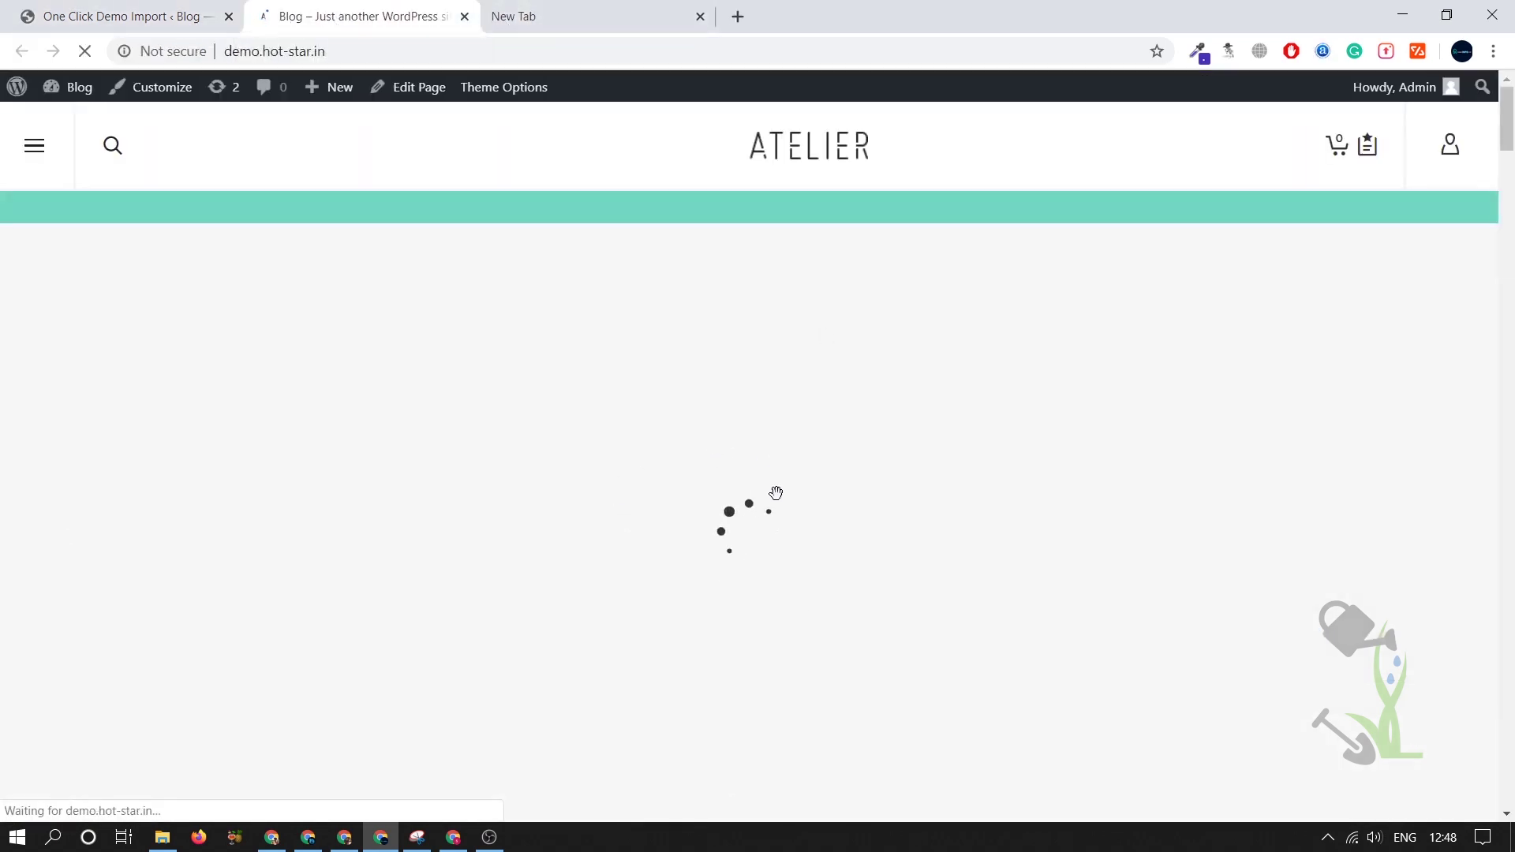
{"action": "scroll", "coordinate": [823, 419], "scroll_direction": "down", "scroll_amount": 10}
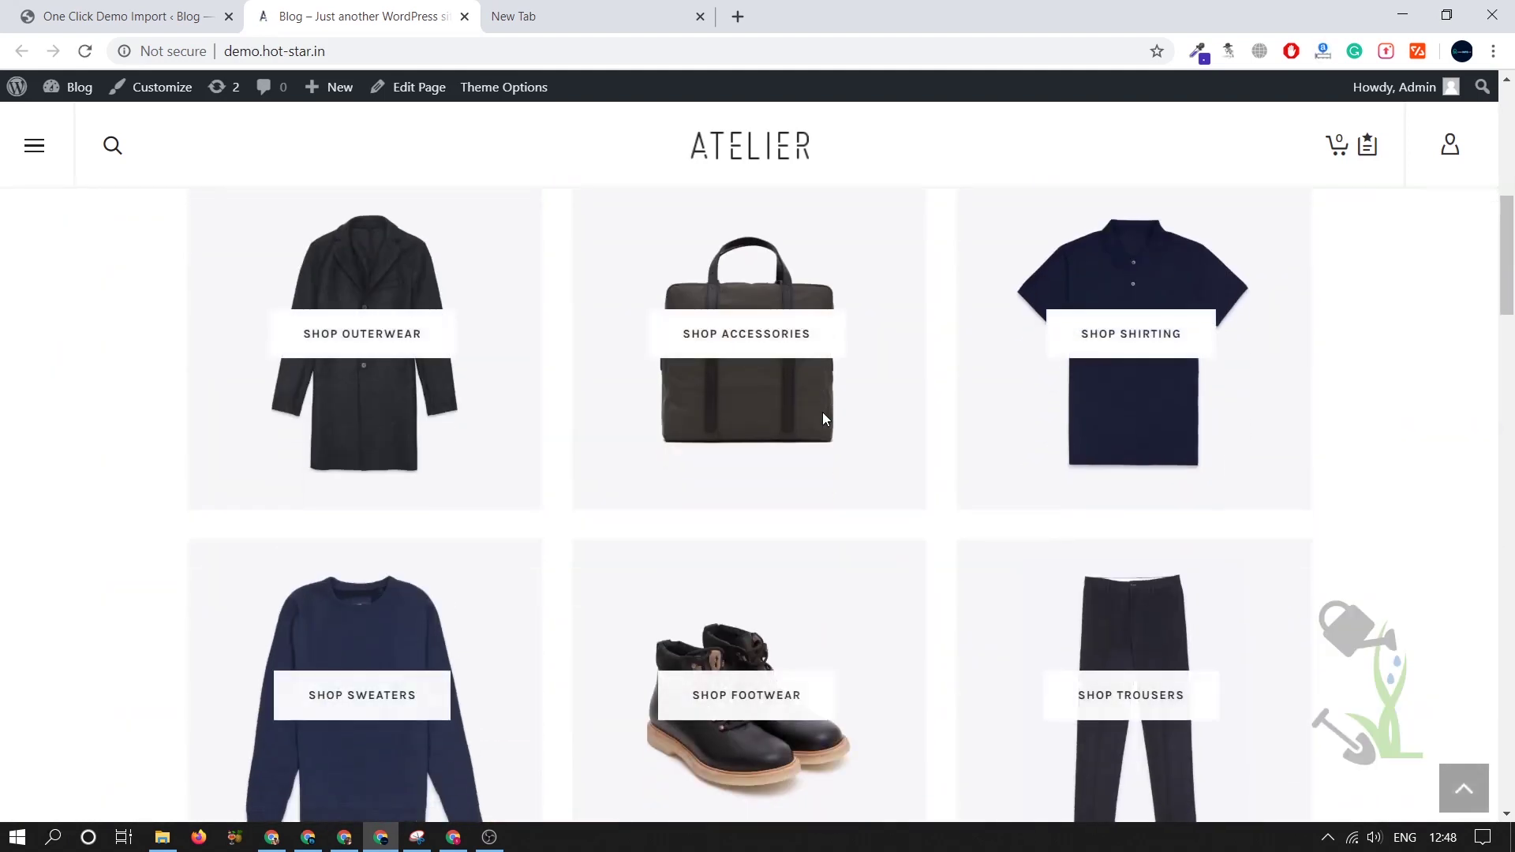
{"action": "scroll", "coordinate": [823, 419], "scroll_direction": "up", "scroll_amount": 10}
{"action": "left_click", "coordinate": [1447, 525]}
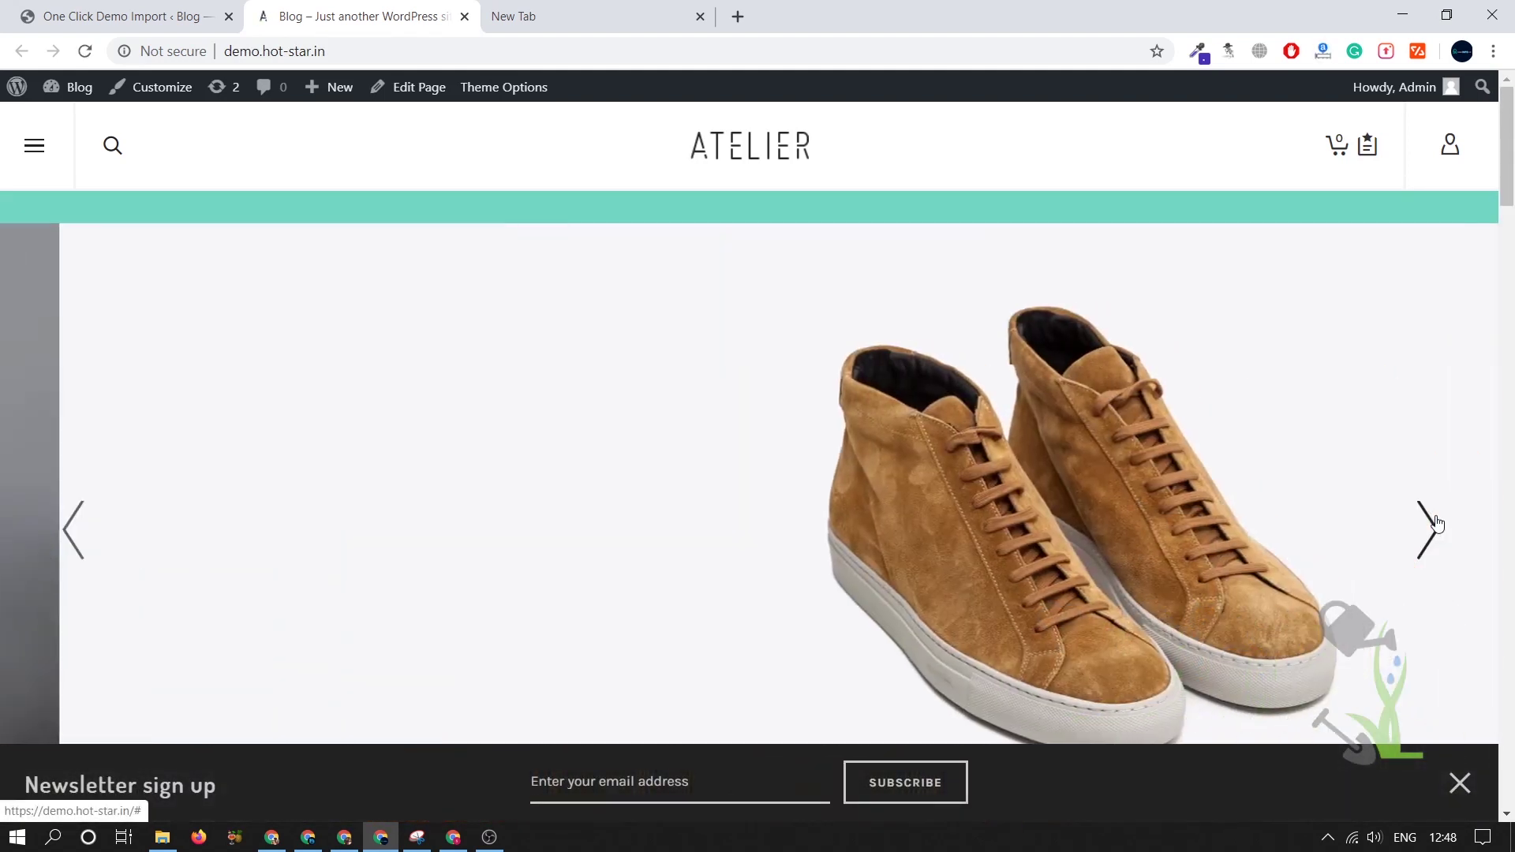
{"action": "left_click", "coordinate": [1427, 524]}
{"action": "scroll", "coordinate": [992, 449], "scroll_direction": "down", "scroll_amount": 2}
{"action": "scroll", "coordinate": [993, 449], "scroll_direction": "up", "scroll_amount": 2}
{"action": "left_click", "coordinate": [1427, 525]}
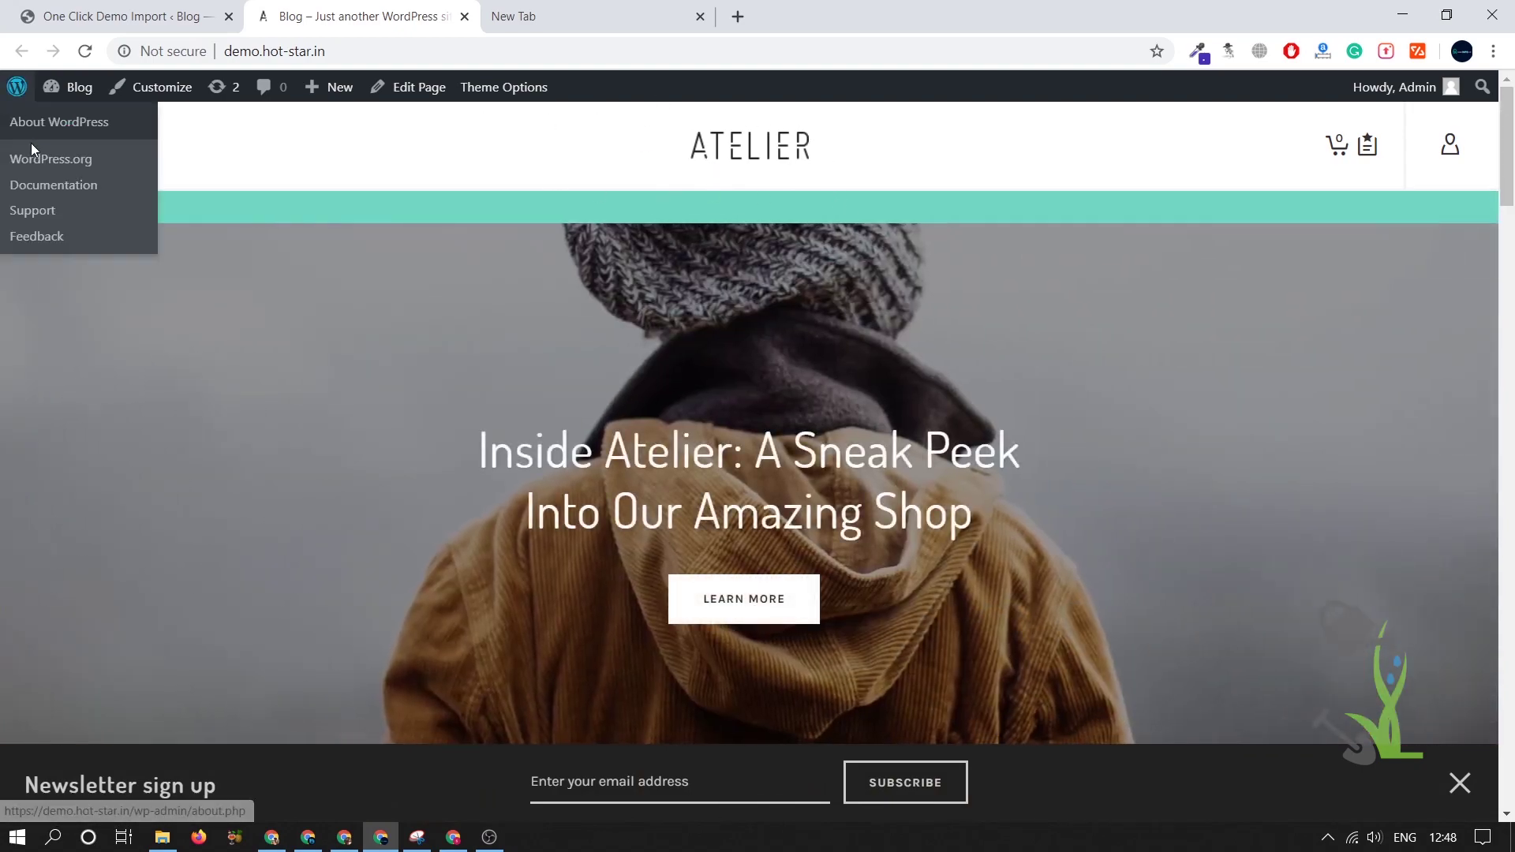
Open and close the side menu panel, then scroll down through the home page and back up.
{"action": "left_click", "coordinate": [35, 147]}
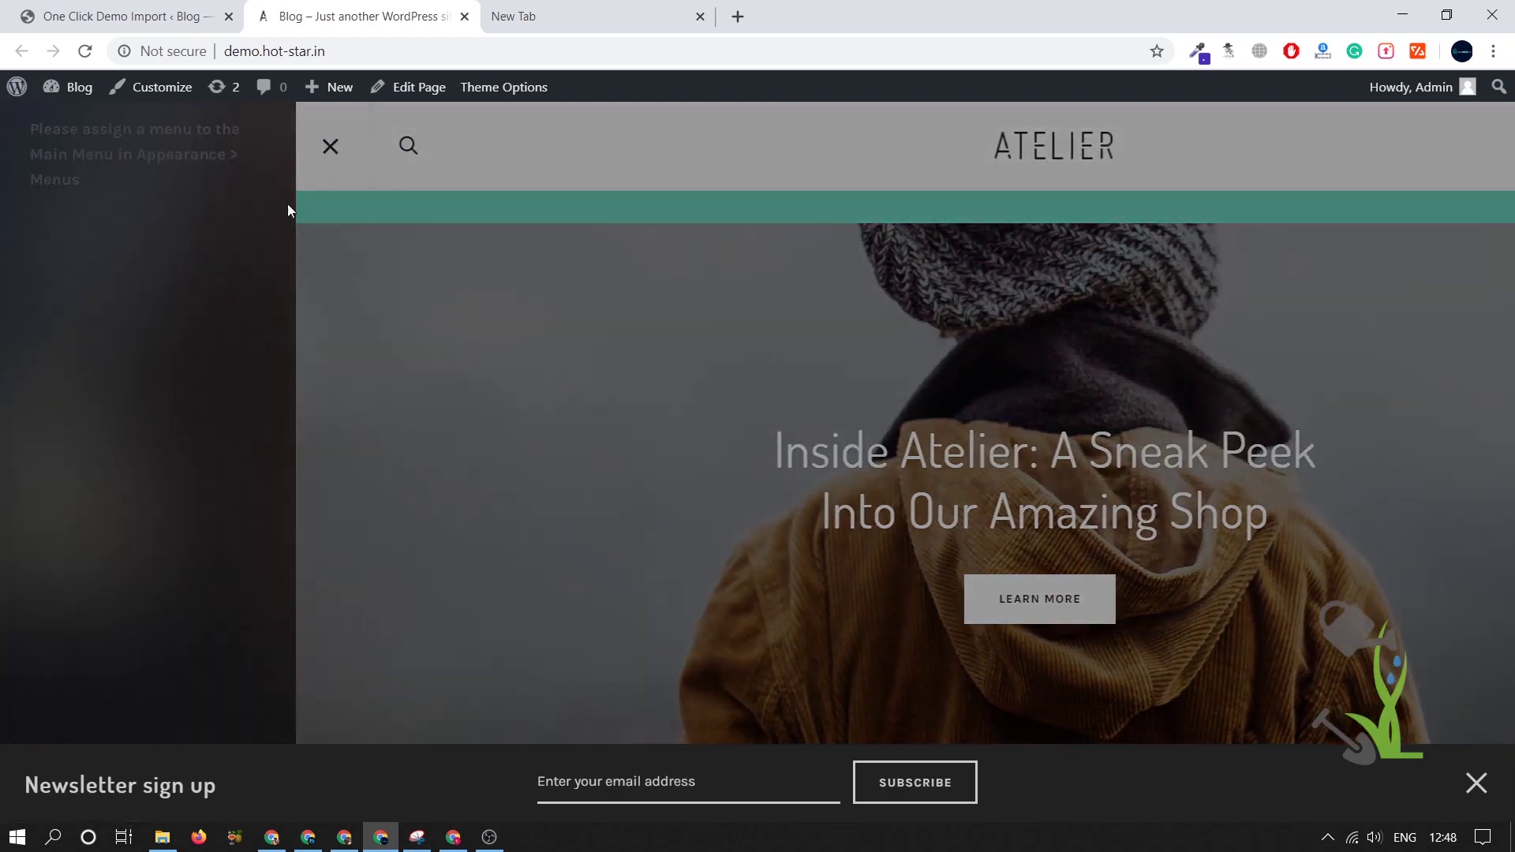
{"action": "left_click", "coordinate": [329, 146]}
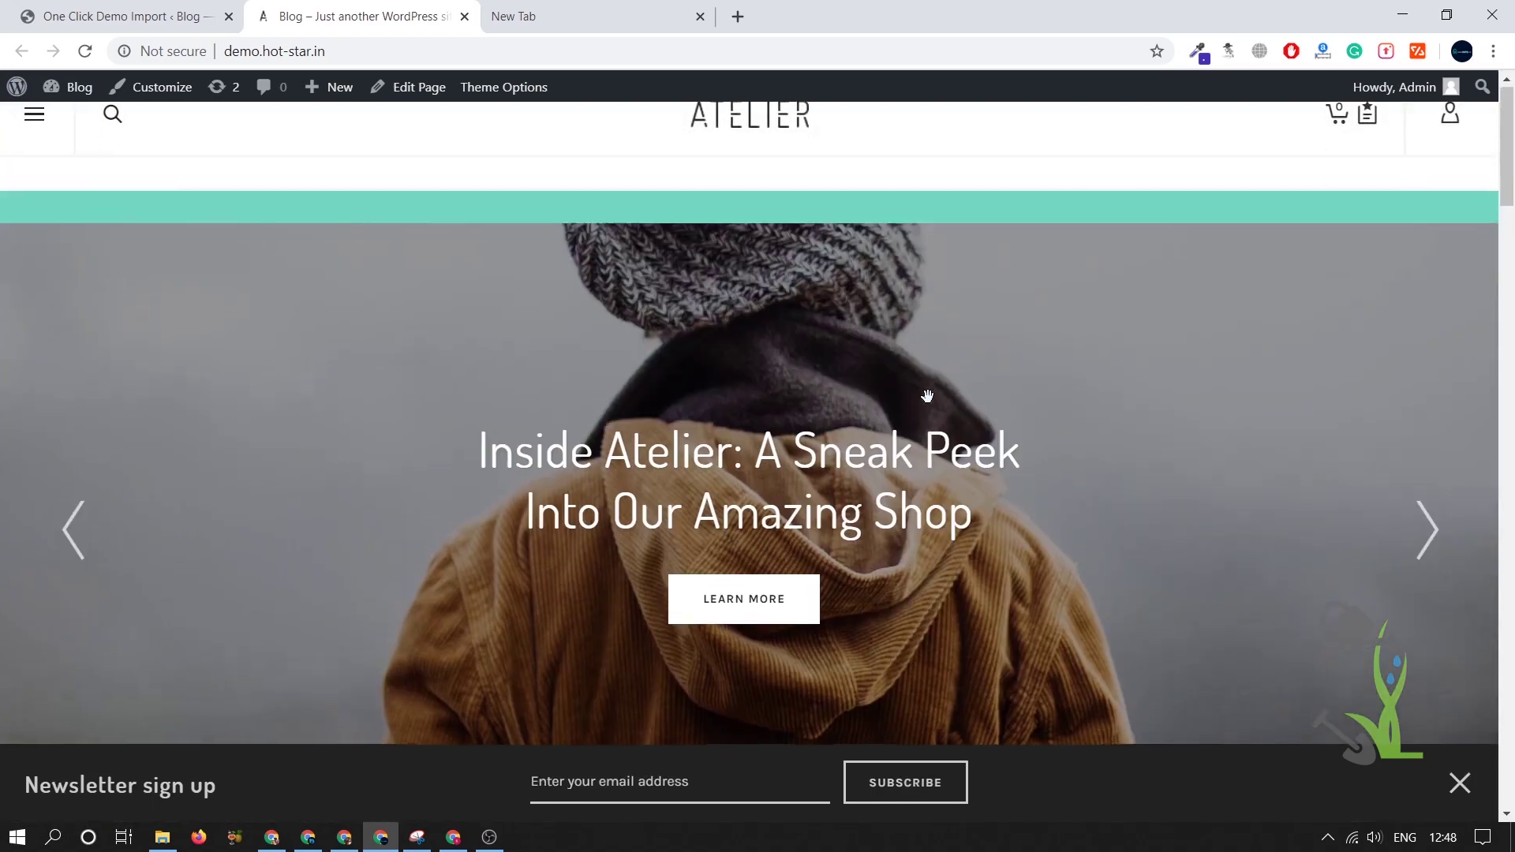
{"action": "scroll", "coordinate": [928, 395], "scroll_direction": "down", "scroll_amount": 15}
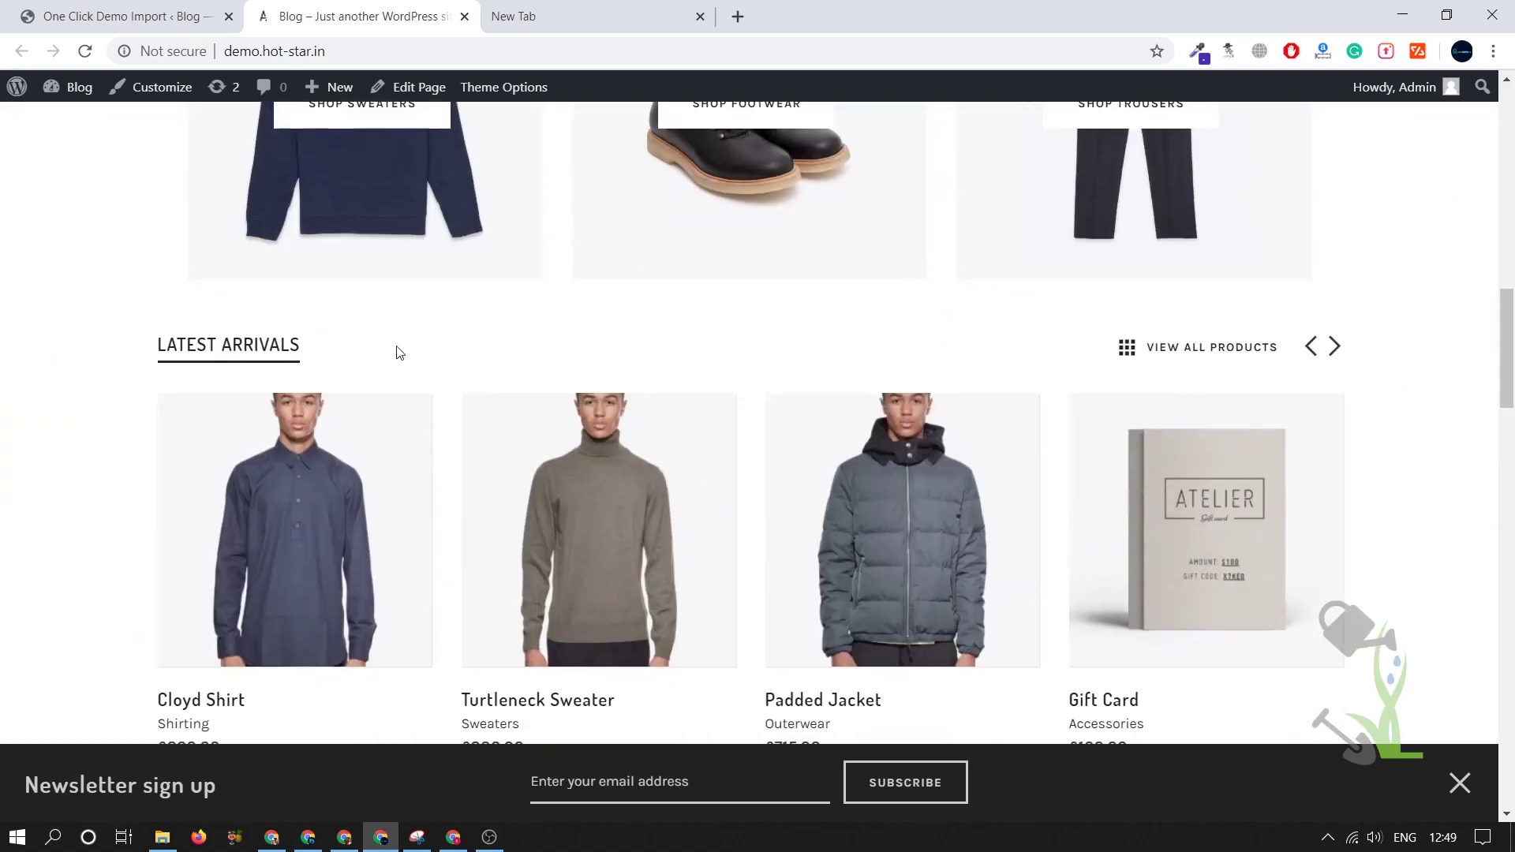
{"action": "scroll", "coordinate": [388, 357], "scroll_direction": "down", "scroll_amount": 15}
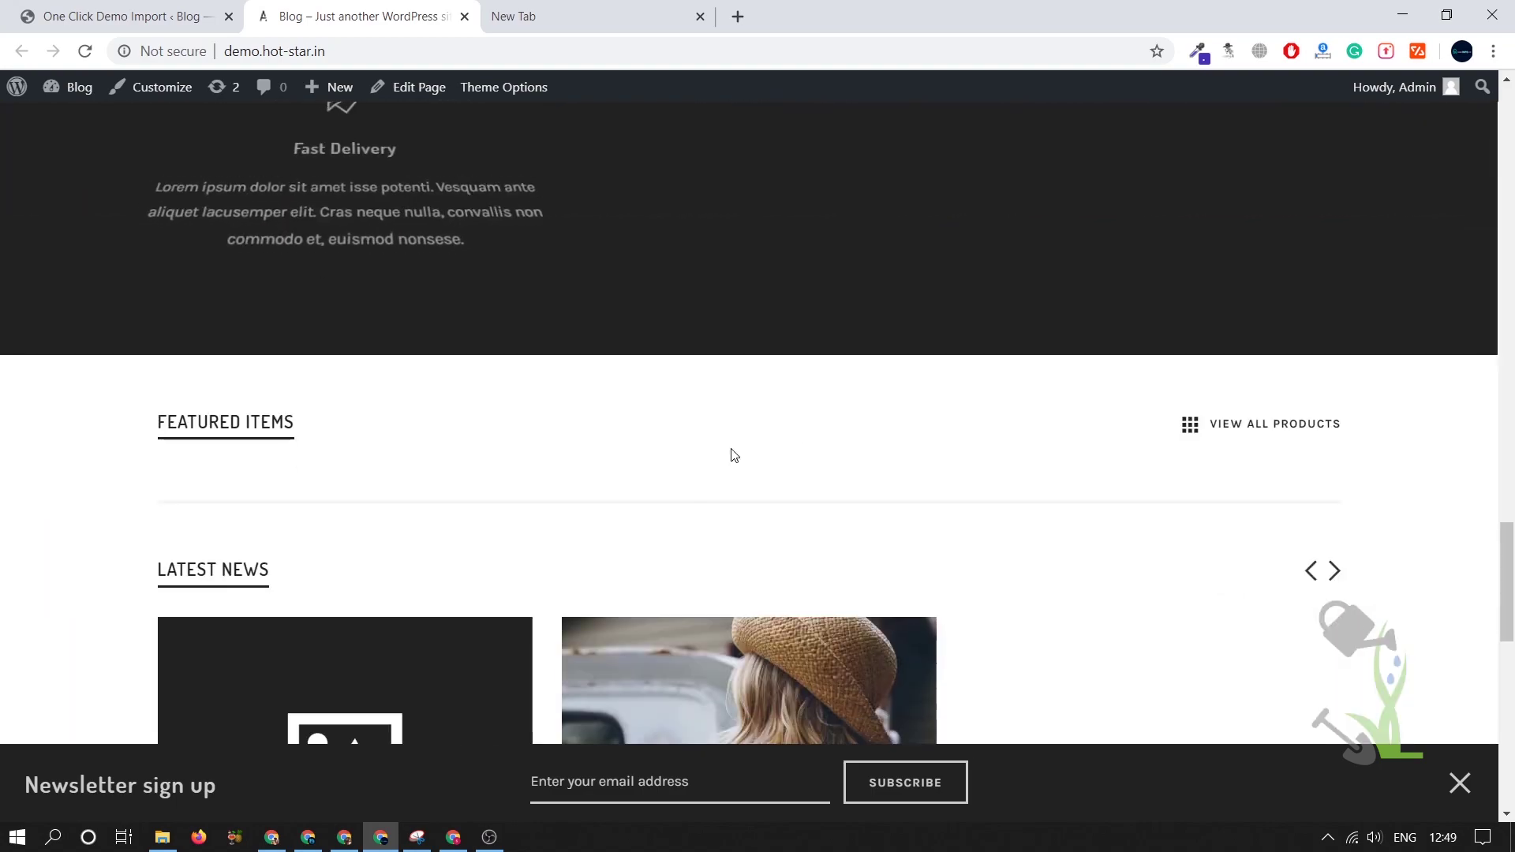
{"action": "scroll", "coordinate": [713, 466], "scroll_direction": "down", "scroll_amount": 10}
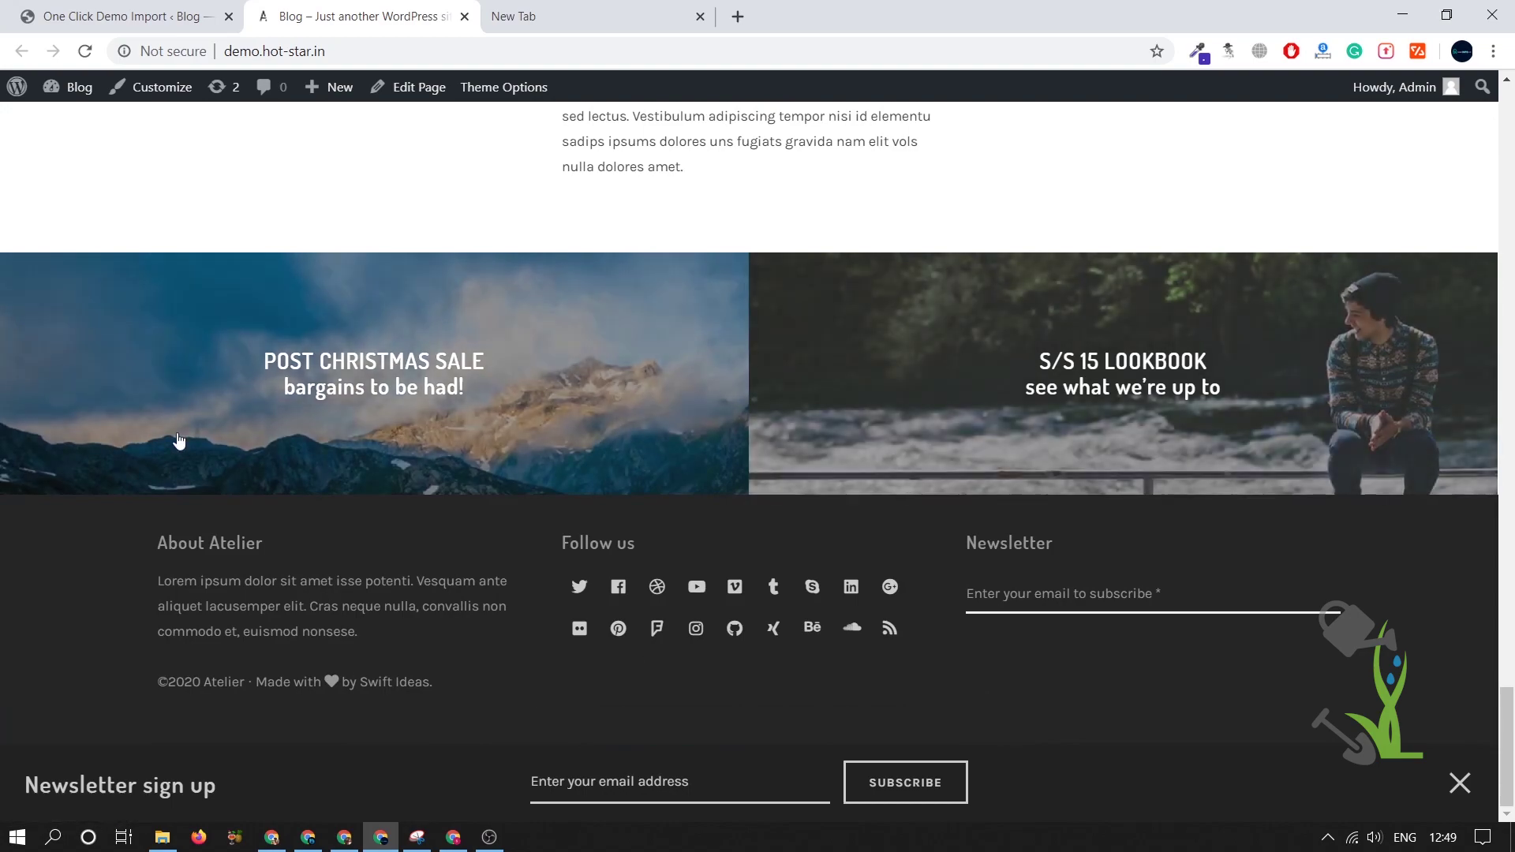
{"action": "scroll", "coordinate": [667, 465], "scroll_direction": "up", "scroll_amount": 15}
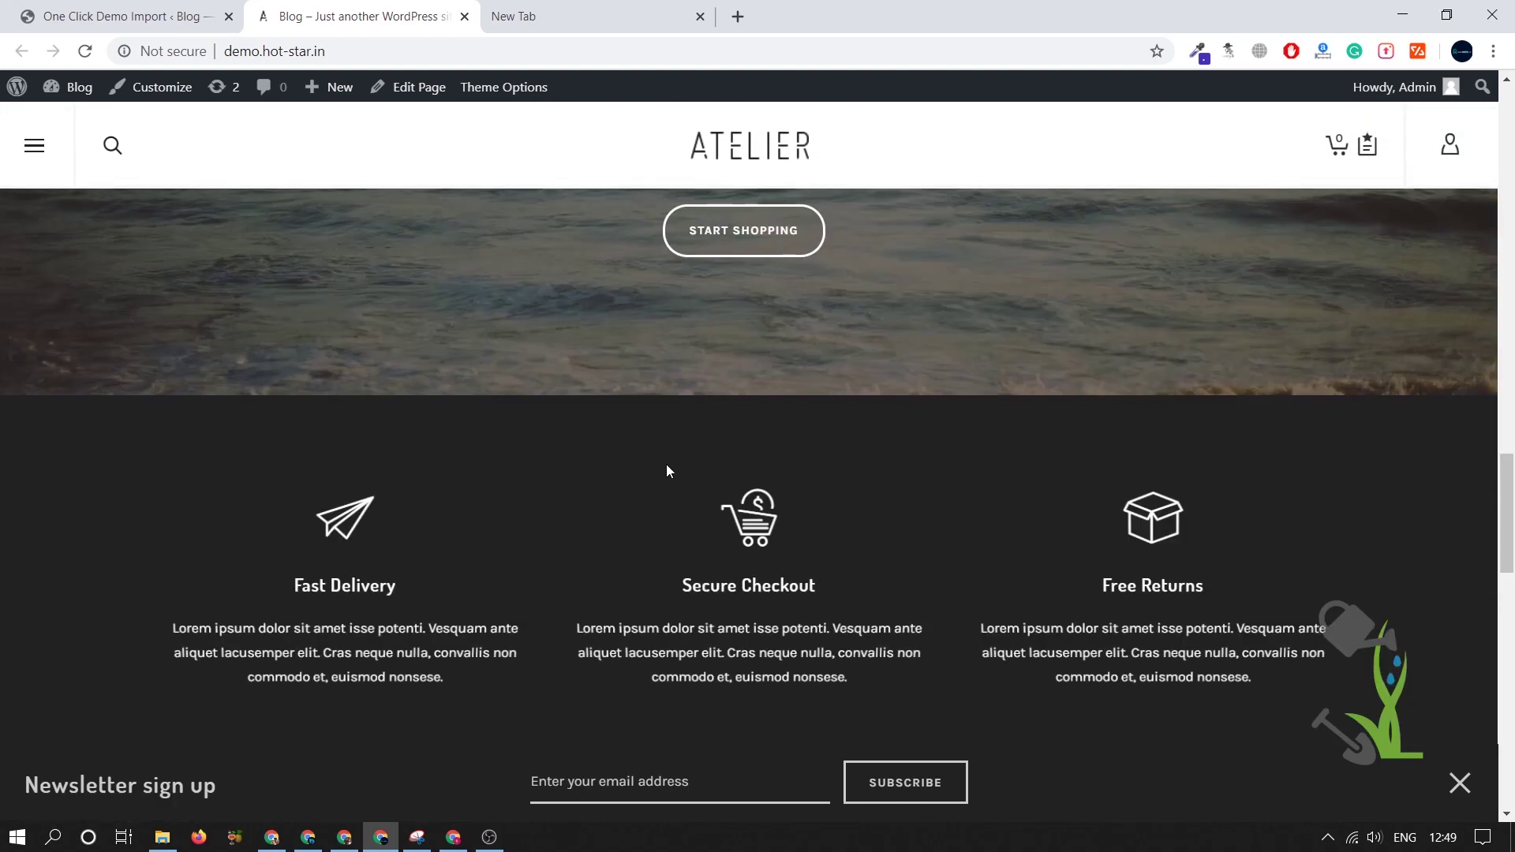
{"action": "scroll", "coordinate": [666, 468], "scroll_direction": "up", "scroll_amount": 10}
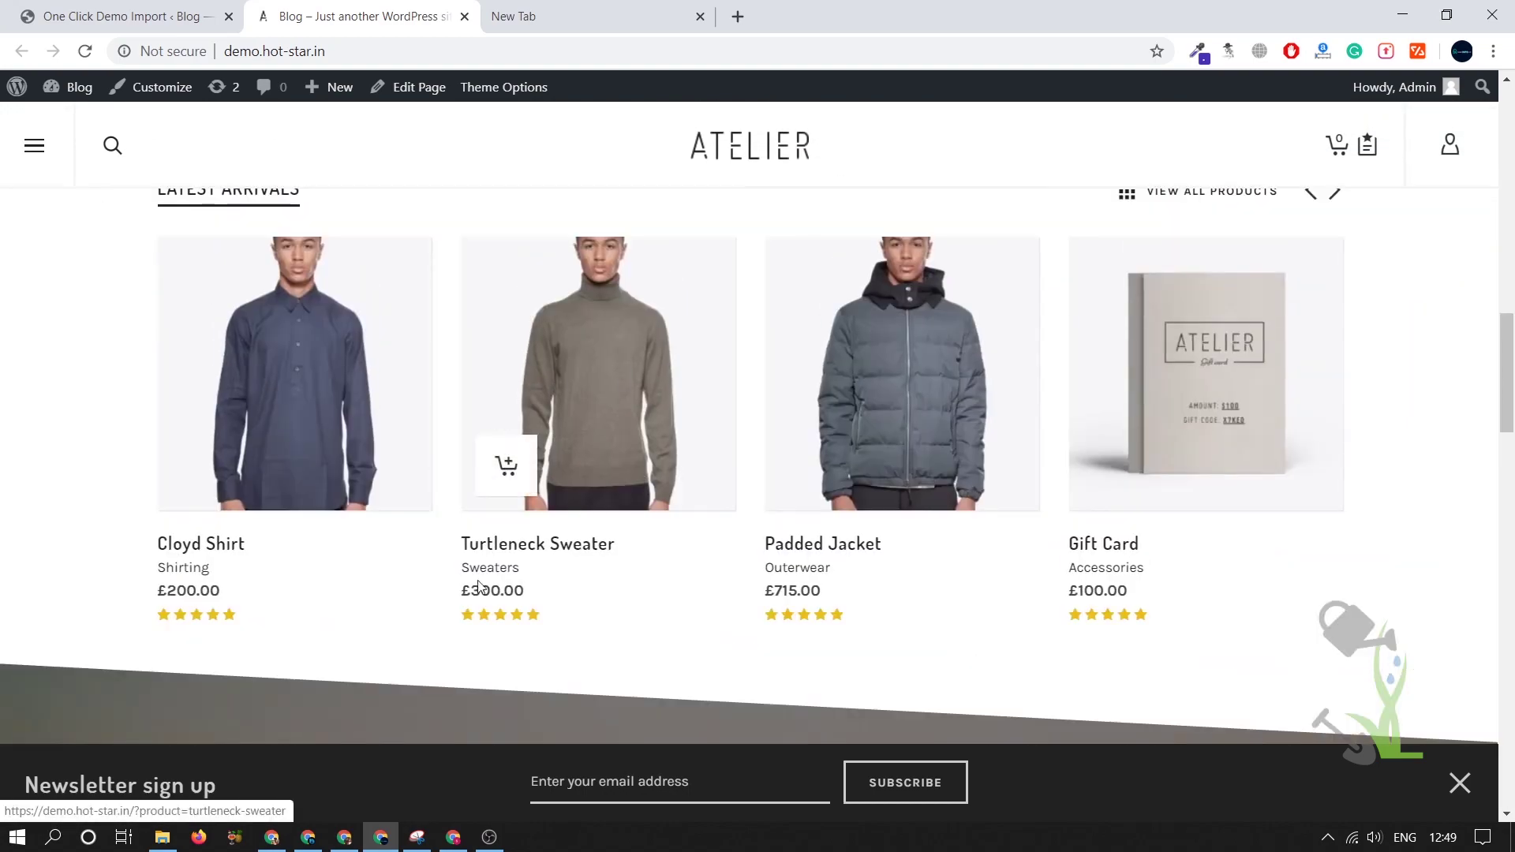
Open the Turtleneck Sweater product page and add it to the cart.
{"action": "left_click", "coordinate": [533, 553]}
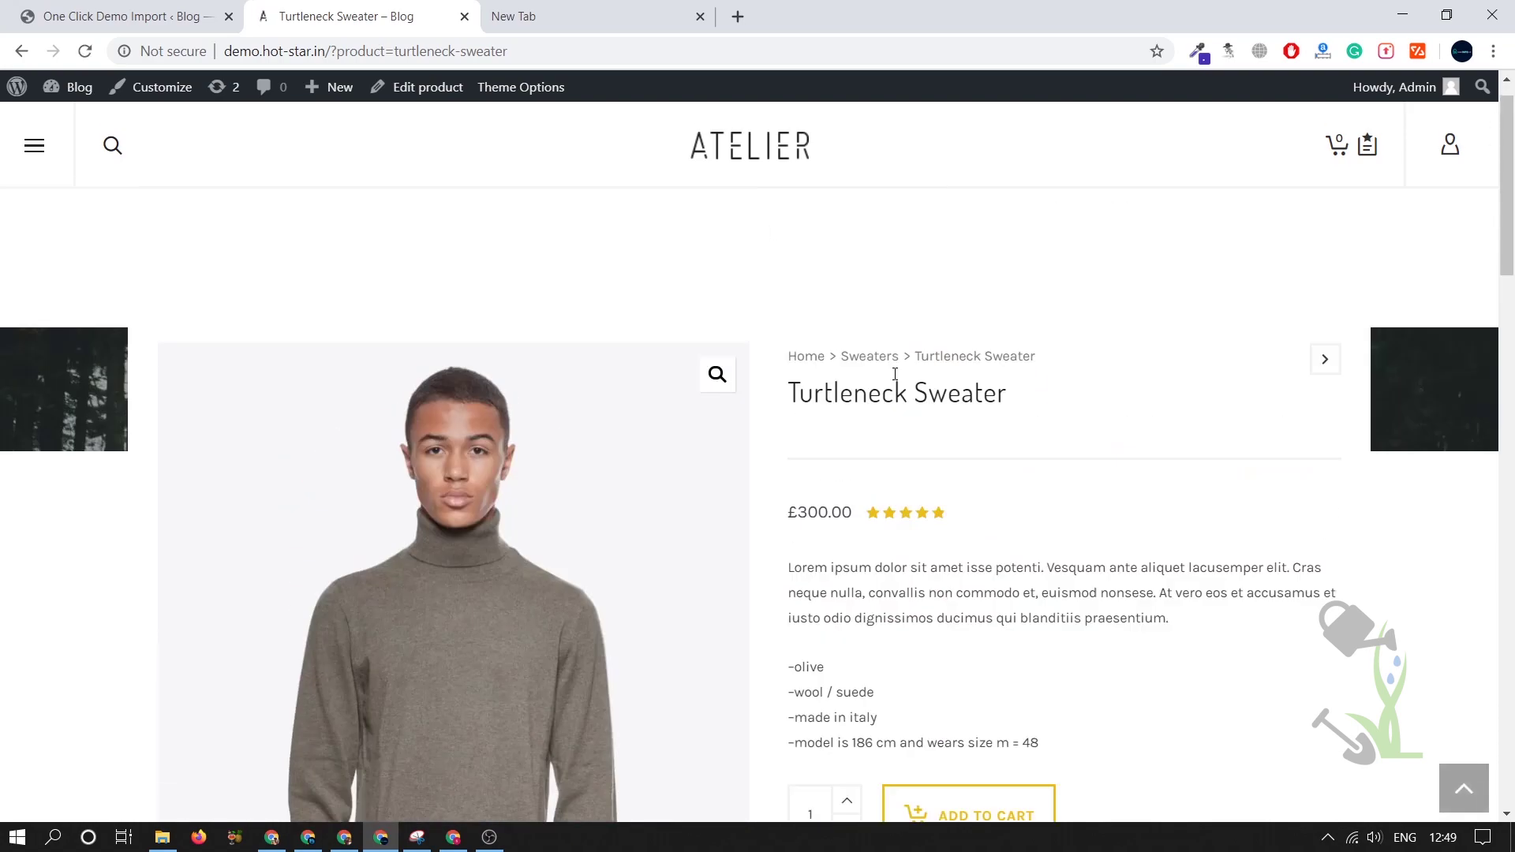
{"action": "scroll", "coordinate": [521, 423], "scroll_direction": "down", "scroll_amount": 15}
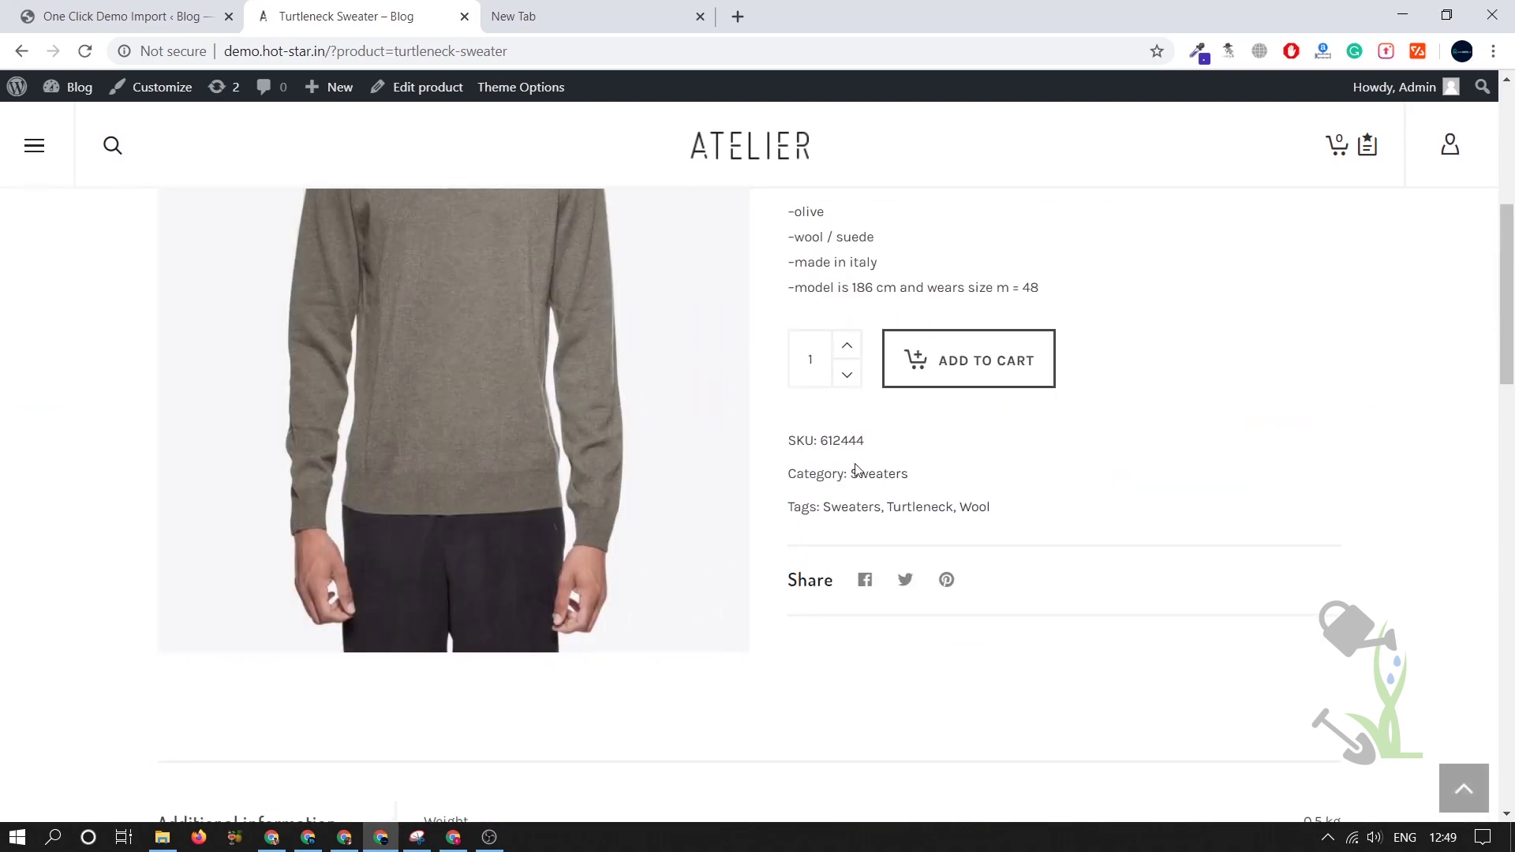
{"action": "scroll", "coordinate": [853, 470], "scroll_direction": "up", "scroll_amount": 11}
{"action": "left_click", "coordinate": [952, 570]}
Return to the store's home page and scroll through its sections.
{"action": "left_click", "coordinate": [1228, 496]}
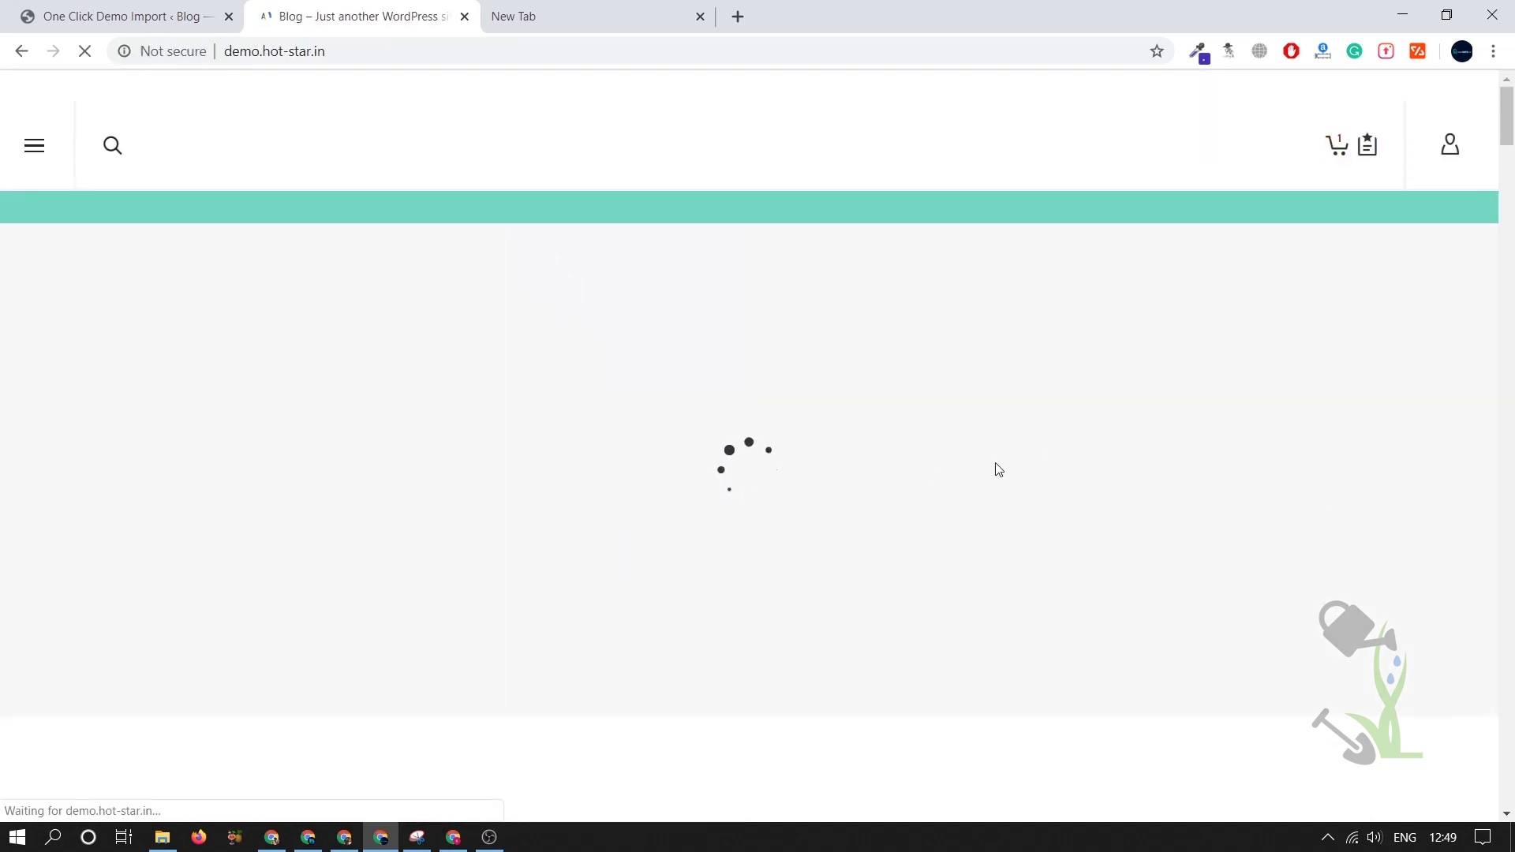
{"action": "scroll", "coordinate": [1026, 442], "scroll_direction": "down", "scroll_amount": 5}
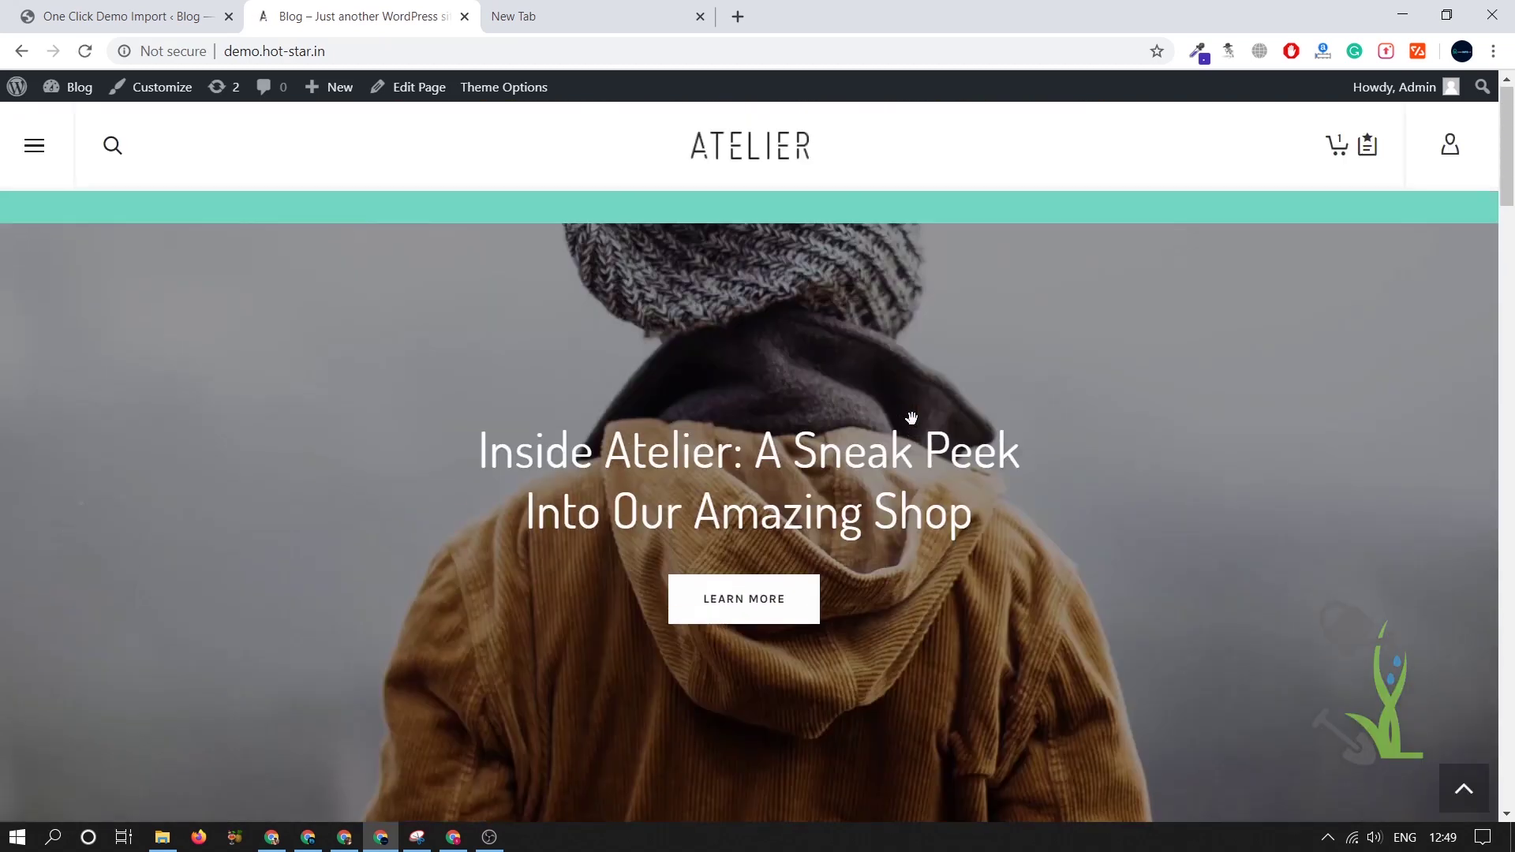
{"action": "scroll", "coordinate": [1062, 384], "scroll_direction": "down", "scroll_amount": 5}
{"action": "scroll", "coordinate": [1062, 385], "scroll_direction": "down", "scroll_amount": 3}
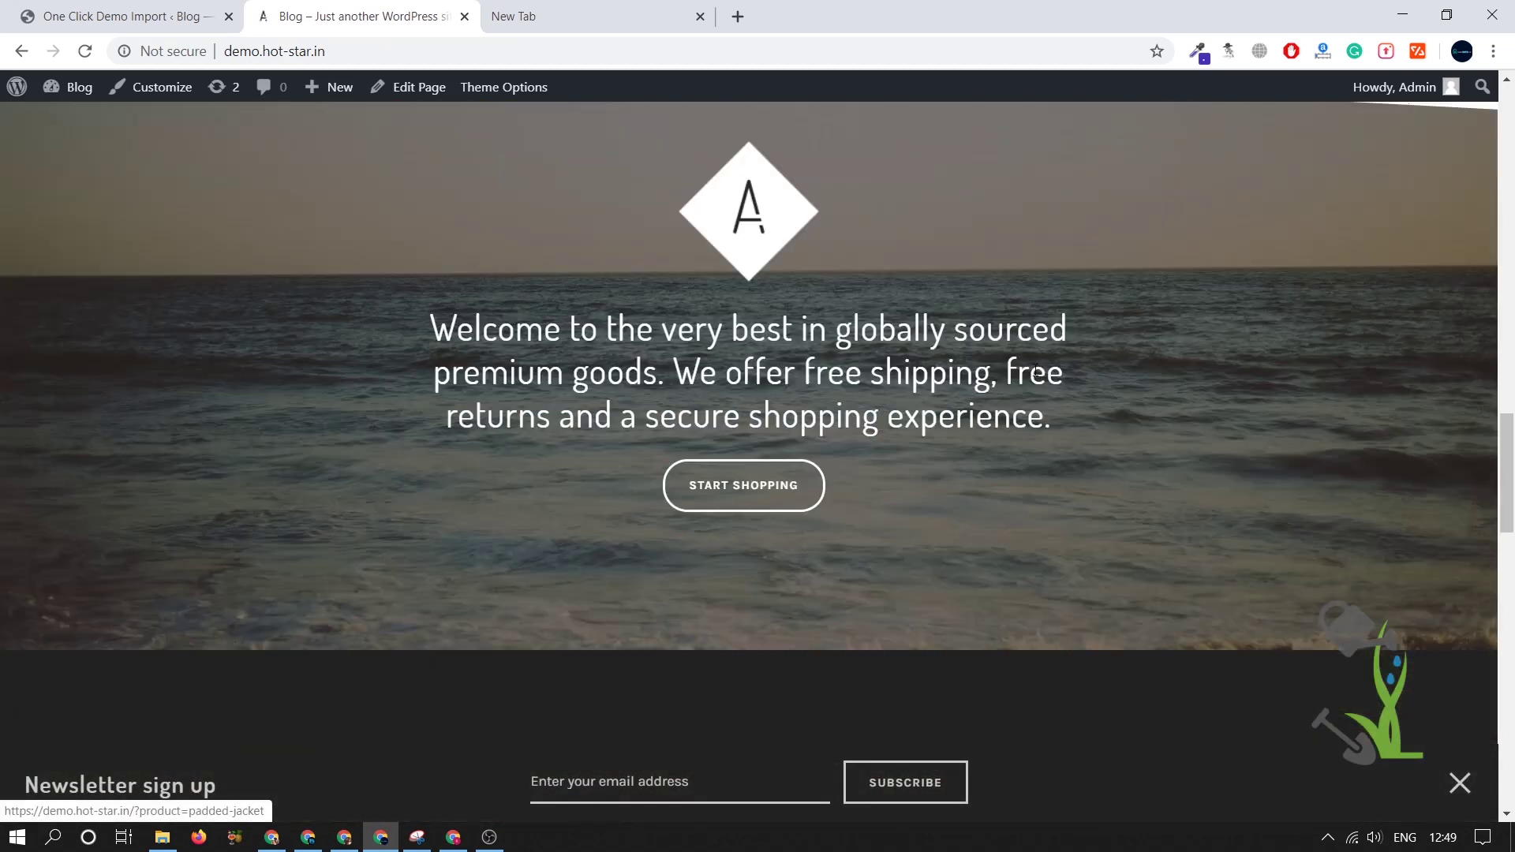
{"action": "scroll", "coordinate": [1059, 443], "scroll_direction": "down", "scroll_amount": 10}
{"action": "scroll", "coordinate": [1101, 432], "scroll_direction": "down", "scroll_amount": 6}
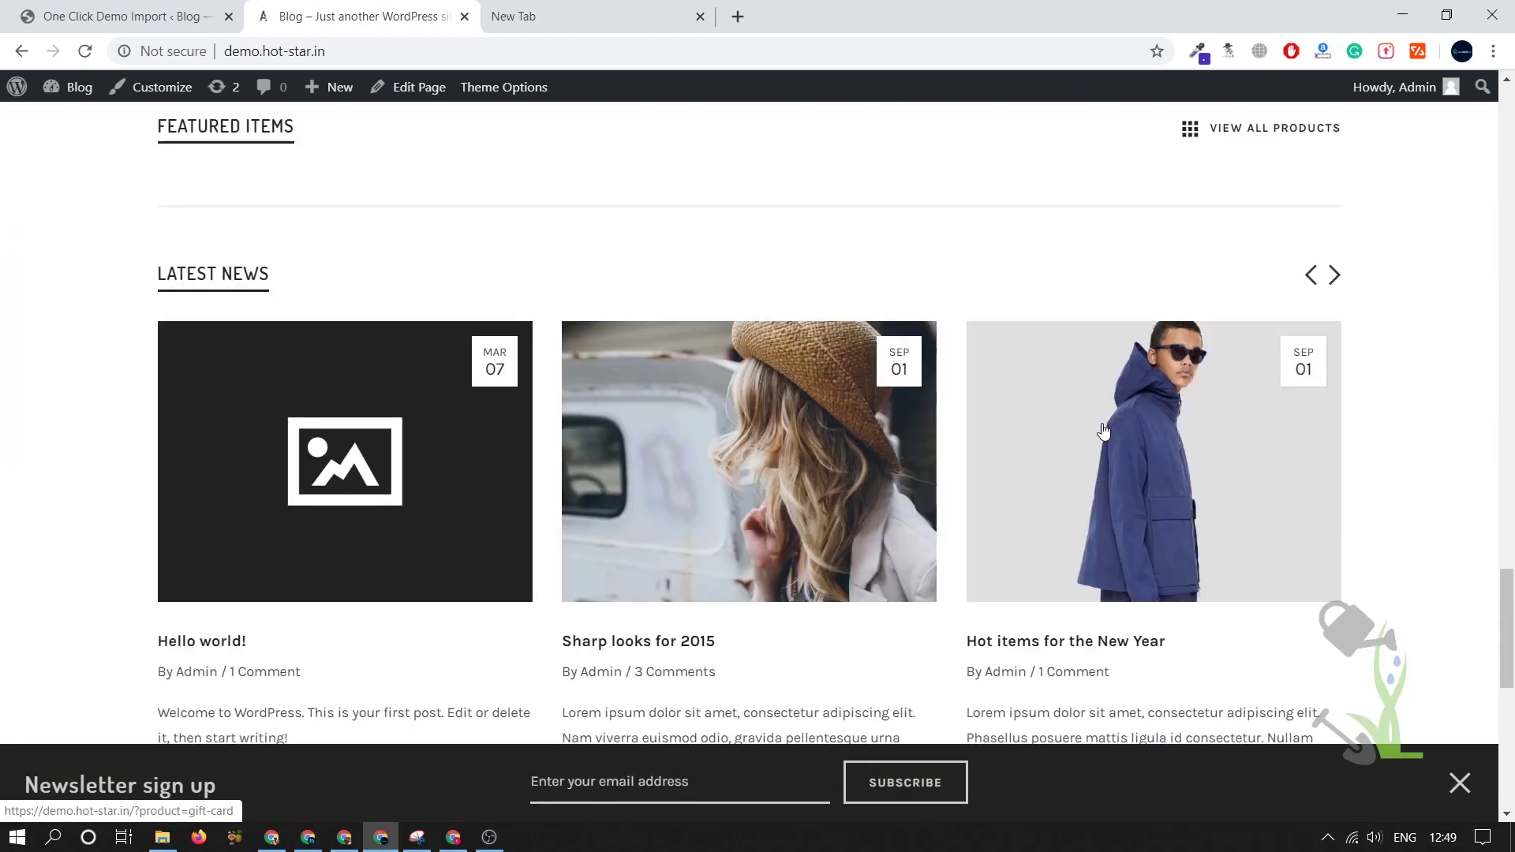
{"action": "scroll", "coordinate": [1076, 473], "scroll_direction": "down", "scroll_amount": 4}
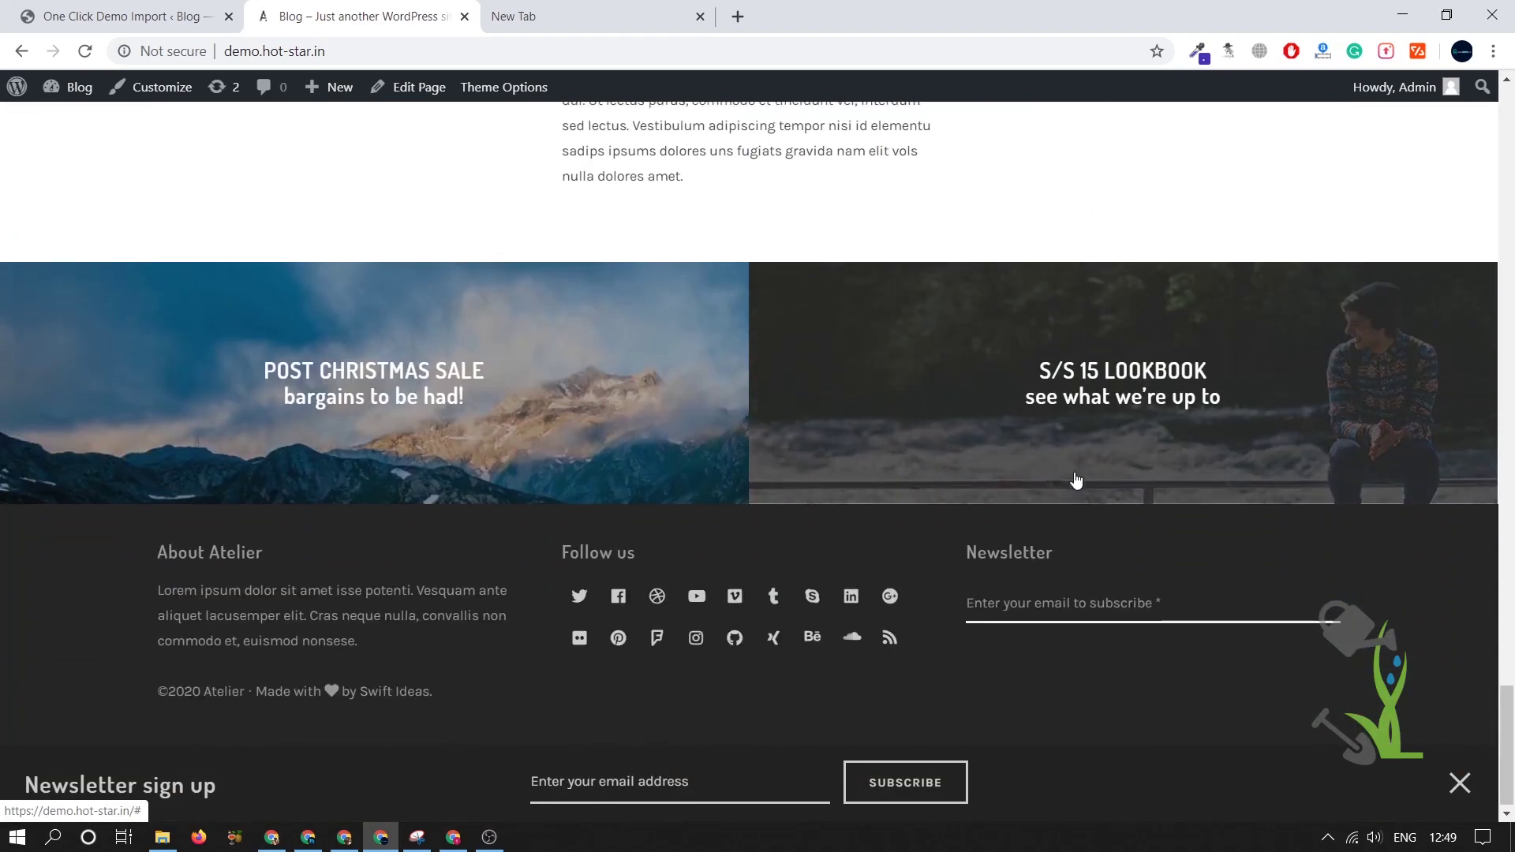
{"action": "scroll", "coordinate": [1077, 480], "scroll_direction": "up", "scroll_amount": 10}
{"action": "scroll", "coordinate": [1076, 480], "scroll_direction": "up", "scroll_amount": 5}
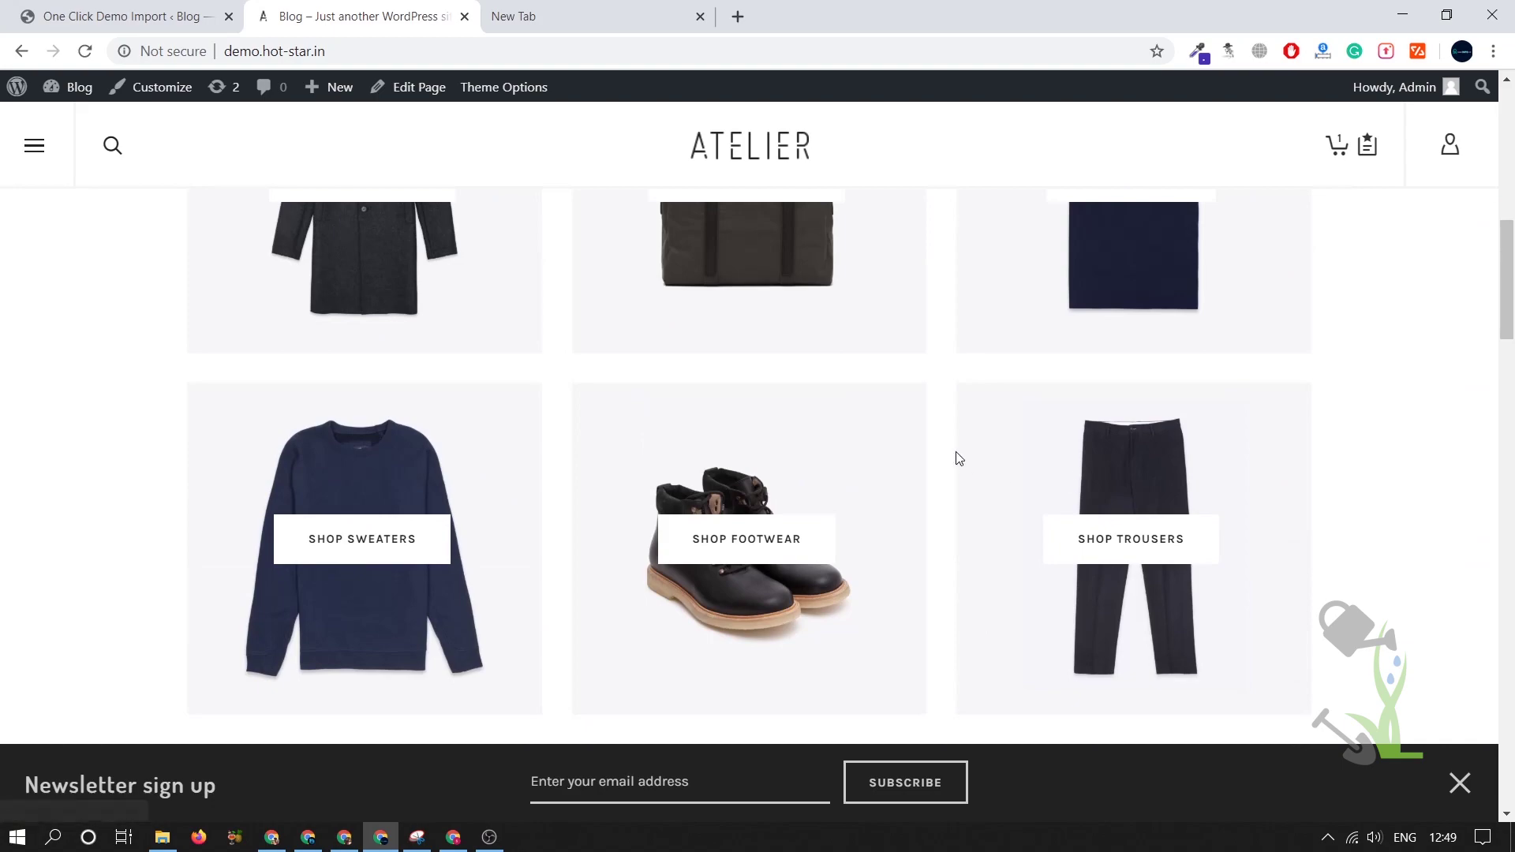
Switch to the srmehranclub Atelier product page, scroll it, and open MEMBERSHIP from the nav bar.
{"action": "left_click", "coordinate": [344, 836]}
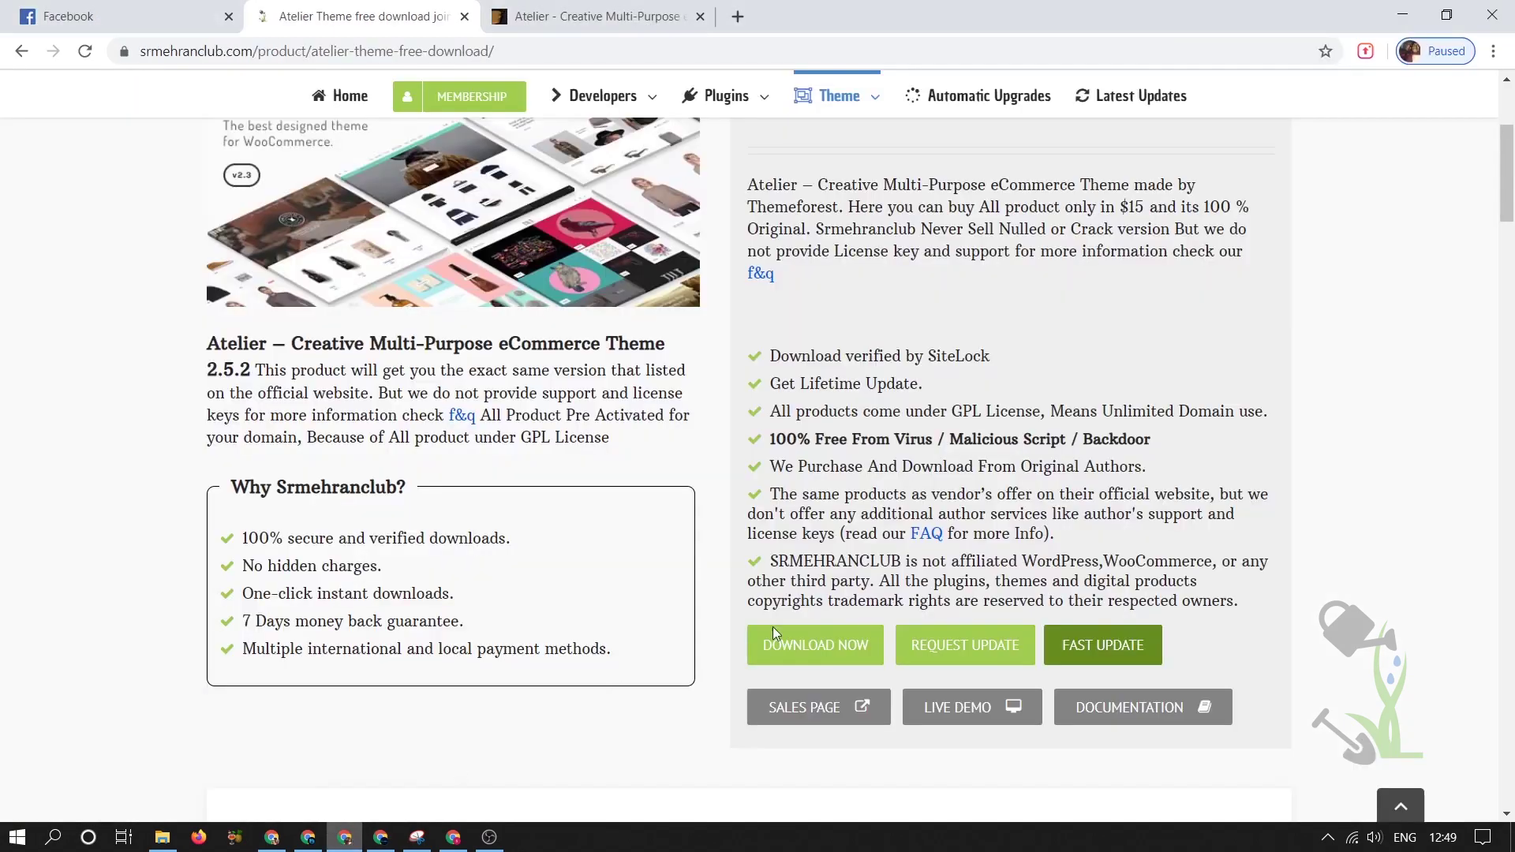
{"action": "scroll", "coordinate": [1040, 582], "scroll_direction": "up", "scroll_amount": 2}
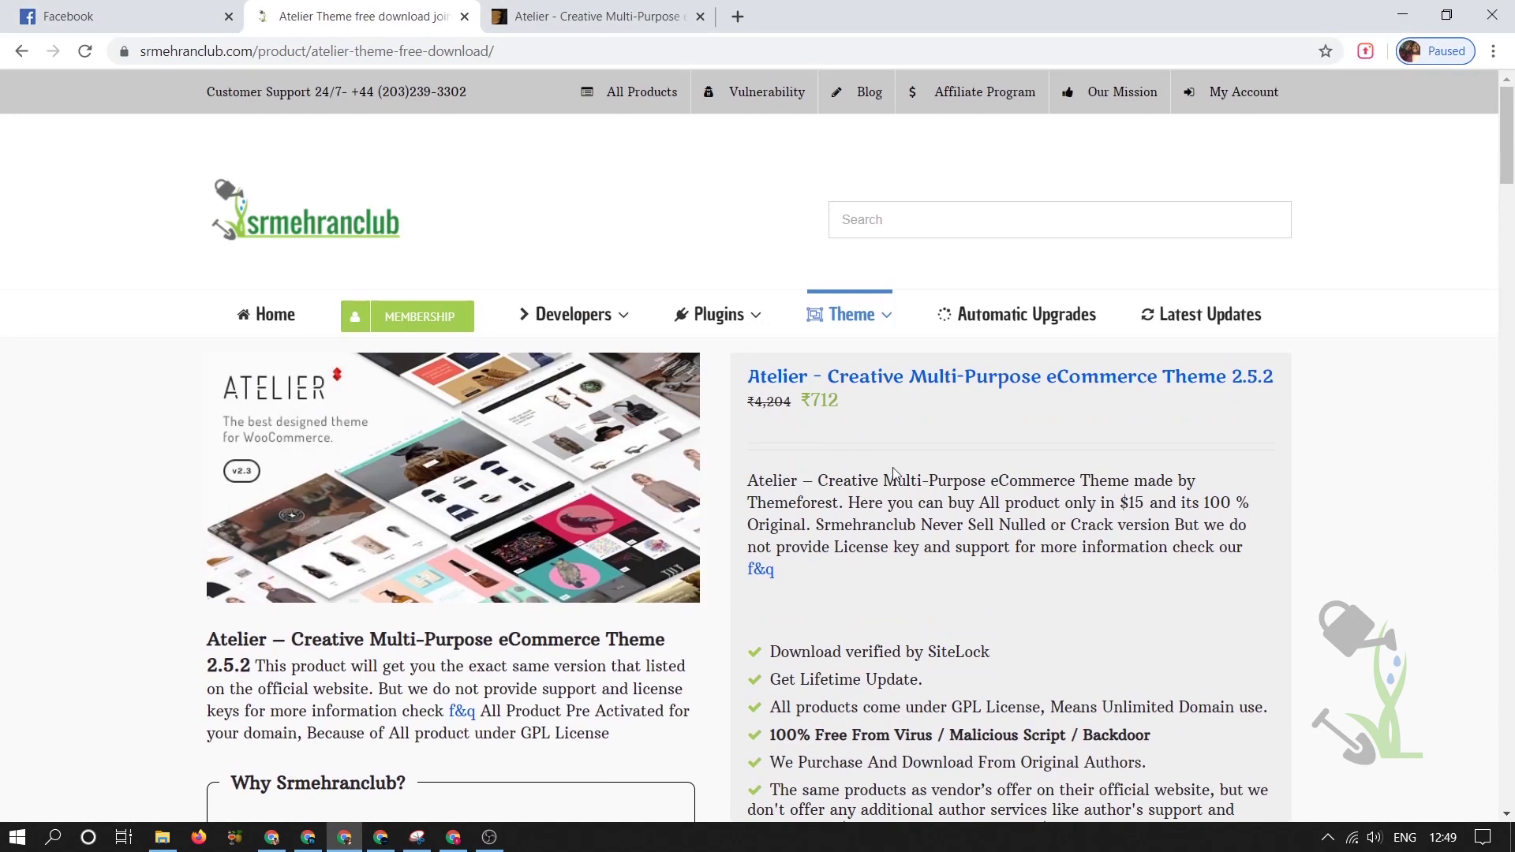
{"action": "scroll", "coordinate": [841, 448], "scroll_direction": "down", "scroll_amount": 8}
{"action": "scroll", "coordinate": [815, 555], "scroll_direction": "up", "scroll_amount": 8}
{"action": "left_click", "coordinate": [455, 308]}
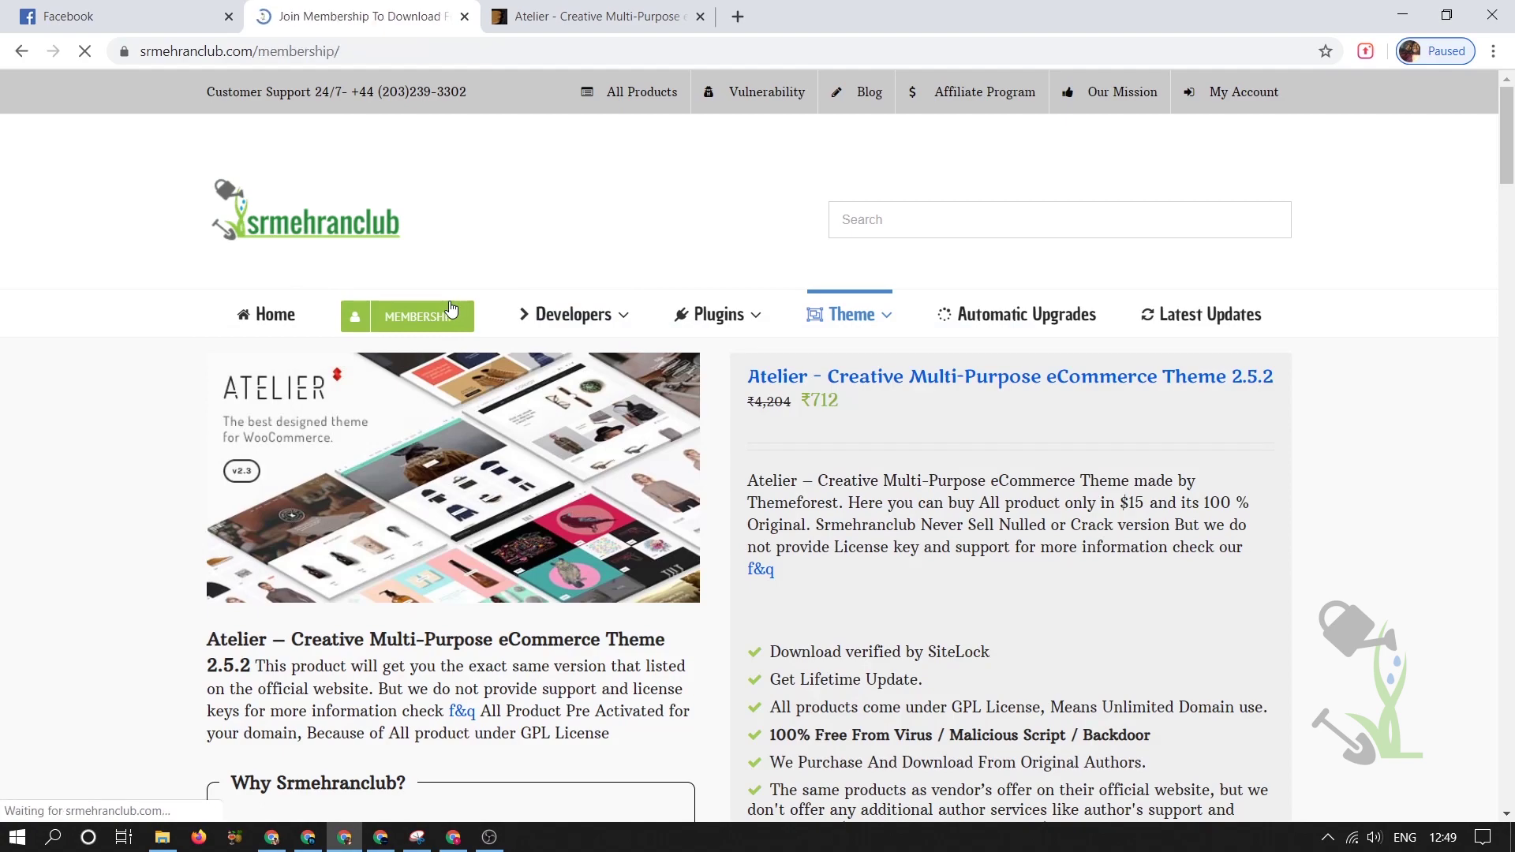
Scroll through the Membership pricing tables (Standard $29, Premium $89, Semester $59, Lifetime $359), then return upward.
{"action": "scroll", "coordinate": [813, 474], "scroll_direction": "down", "scroll_amount": 10}
{"action": "scroll", "coordinate": [803, 525], "scroll_direction": "down", "scroll_amount": 7}
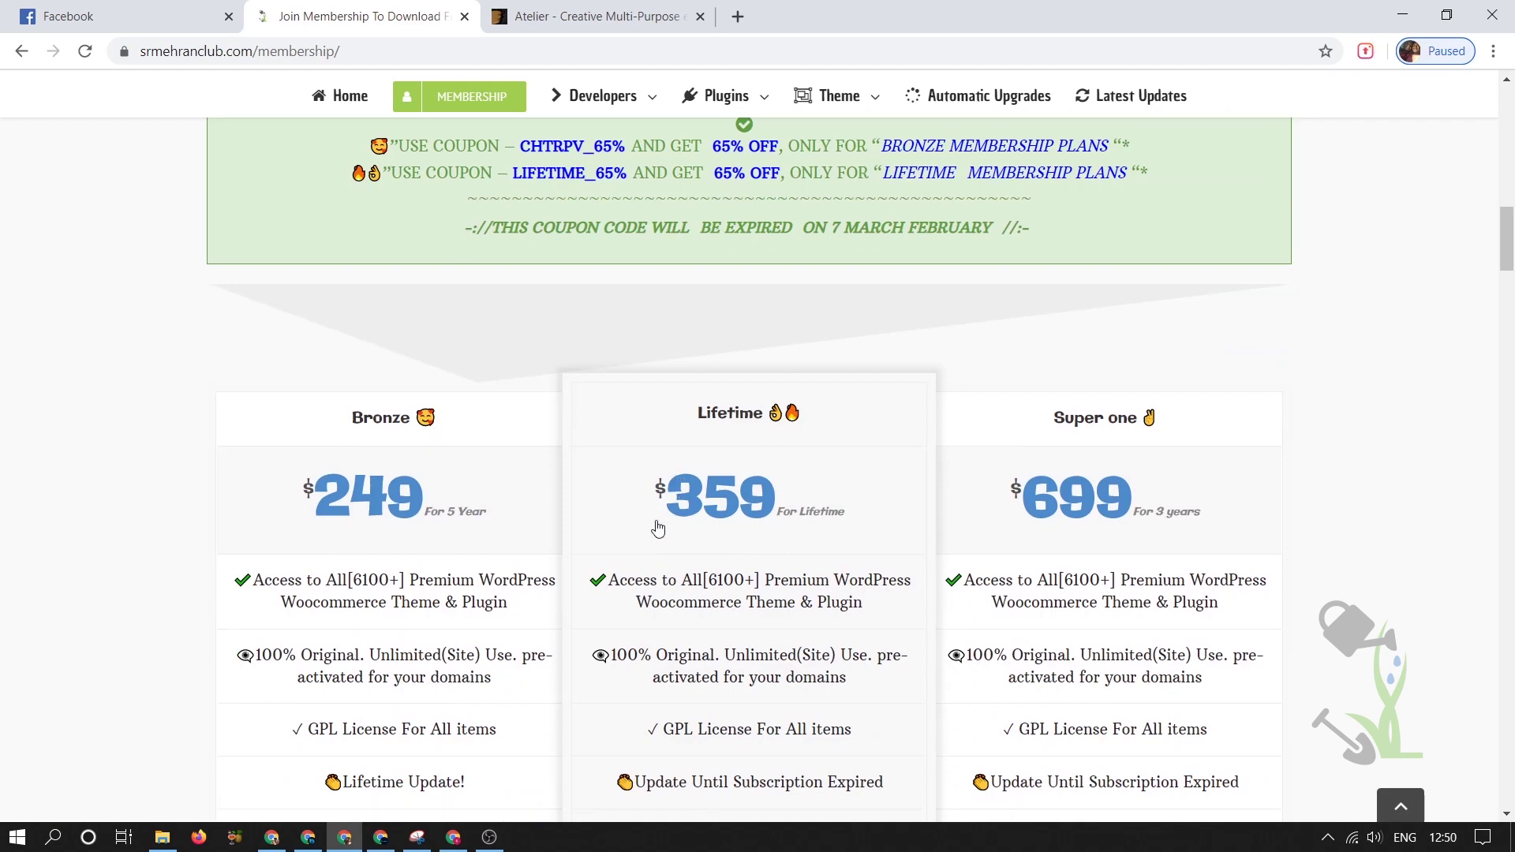
{"action": "scroll", "coordinate": [658, 528], "scroll_direction": "down", "scroll_amount": 6}
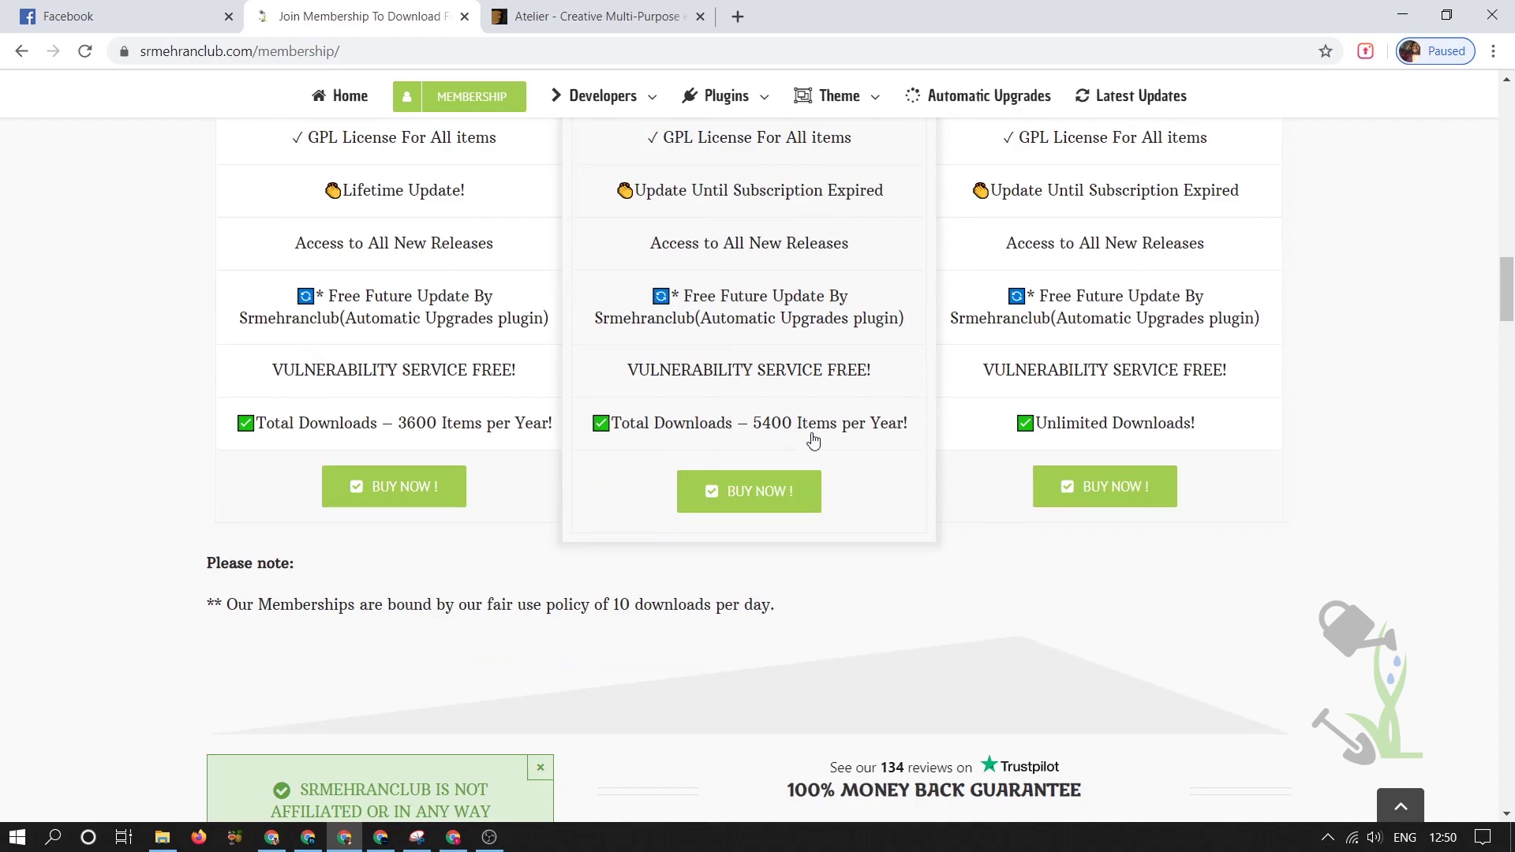
{"action": "scroll", "coordinate": [813, 440], "scroll_direction": "up", "scroll_amount": 4}
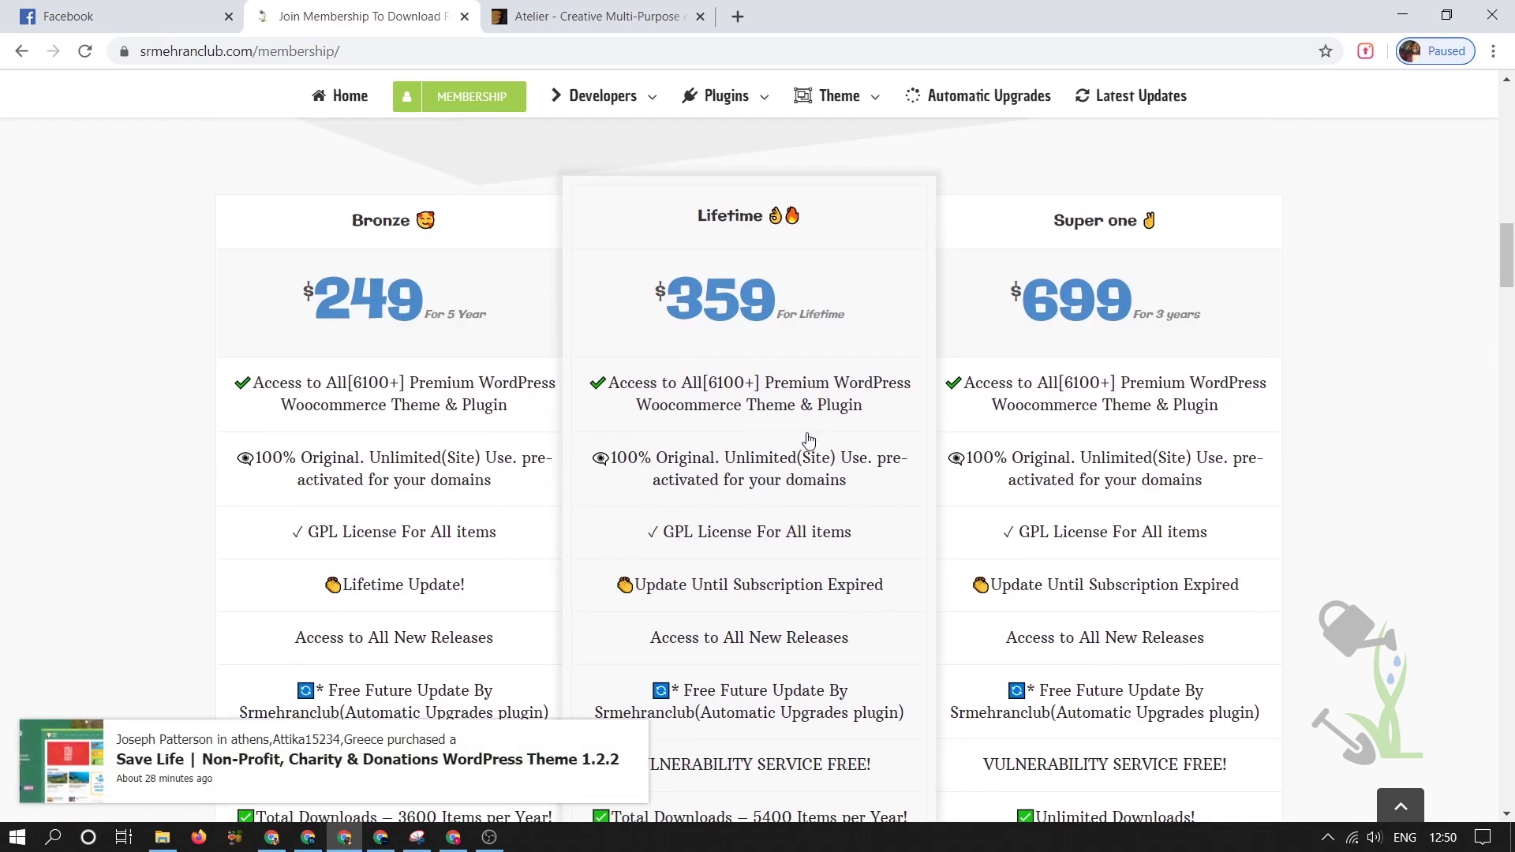
{"action": "scroll", "coordinate": [809, 439], "scroll_direction": "up", "scroll_amount": 15}
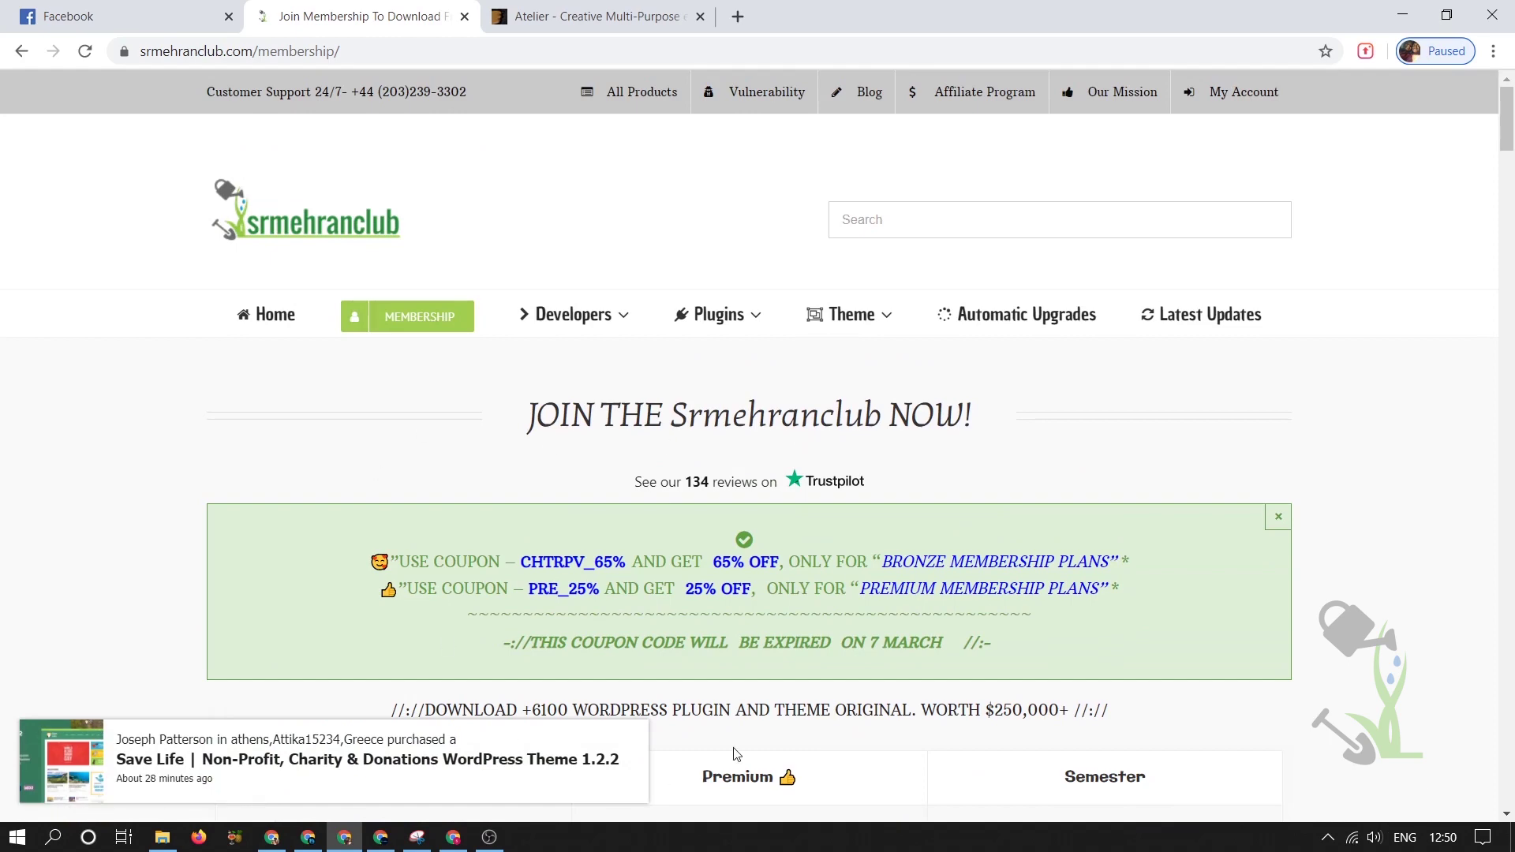
{"action": "scroll", "coordinate": [788, 724], "scroll_direction": "down", "scroll_amount": 3}
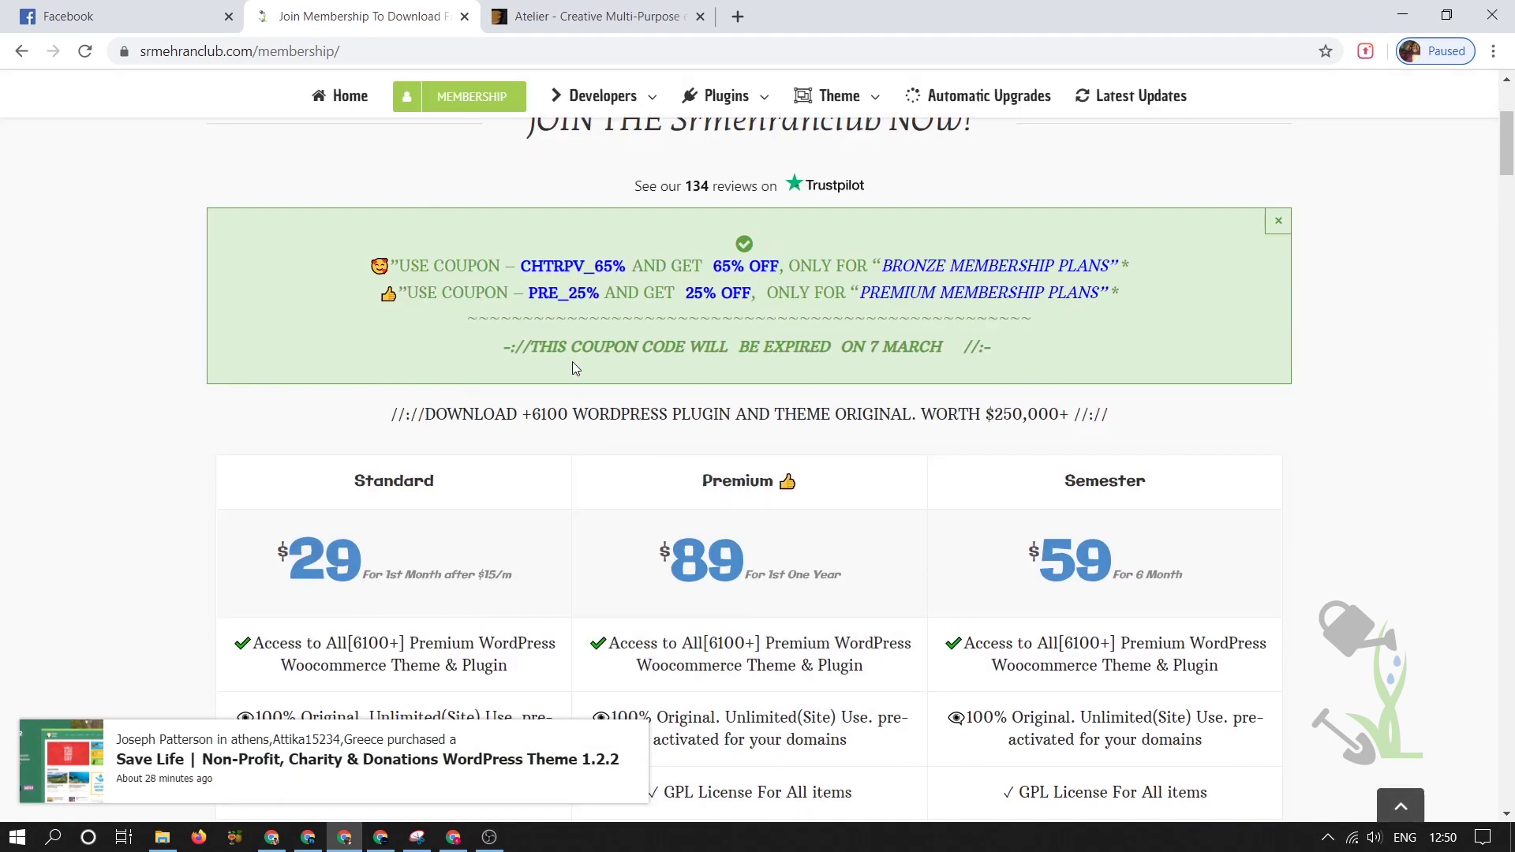
{"action": "scroll", "coordinate": [576, 368], "scroll_direction": "down", "scroll_amount": 12}
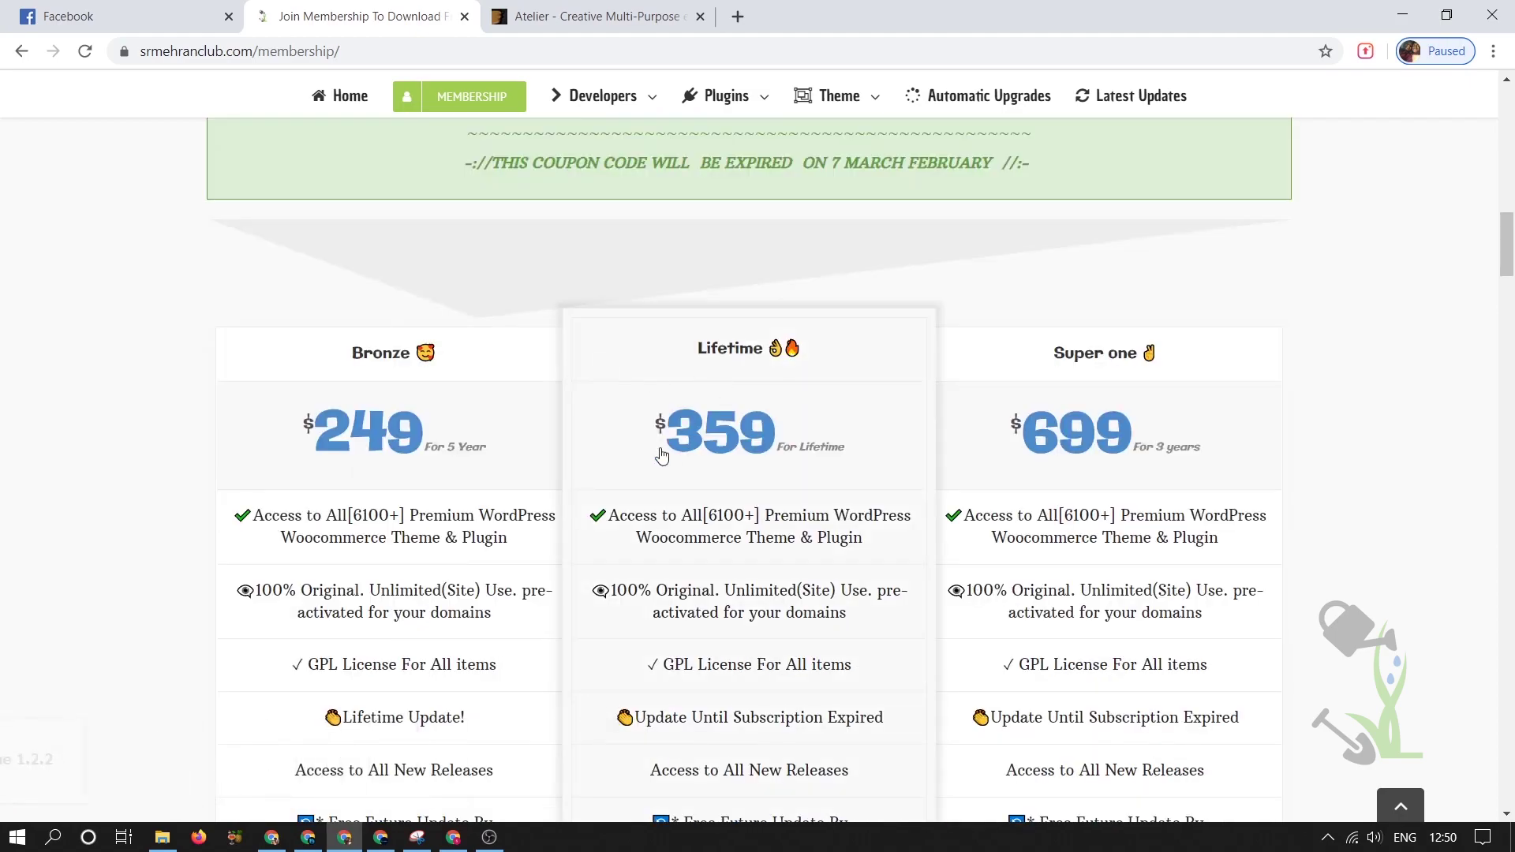
{"action": "scroll", "coordinate": [661, 456], "scroll_direction": "up", "scroll_amount": 7}
{"action": "scroll", "coordinate": [661, 442], "scroll_direction": "down", "scroll_amount": 7}
{"action": "scroll", "coordinate": [661, 364], "scroll_direction": "up", "scroll_amount": 14}
{"action": "scroll", "coordinate": [332, 452], "scroll_direction": "down", "scroll_amount": 5}
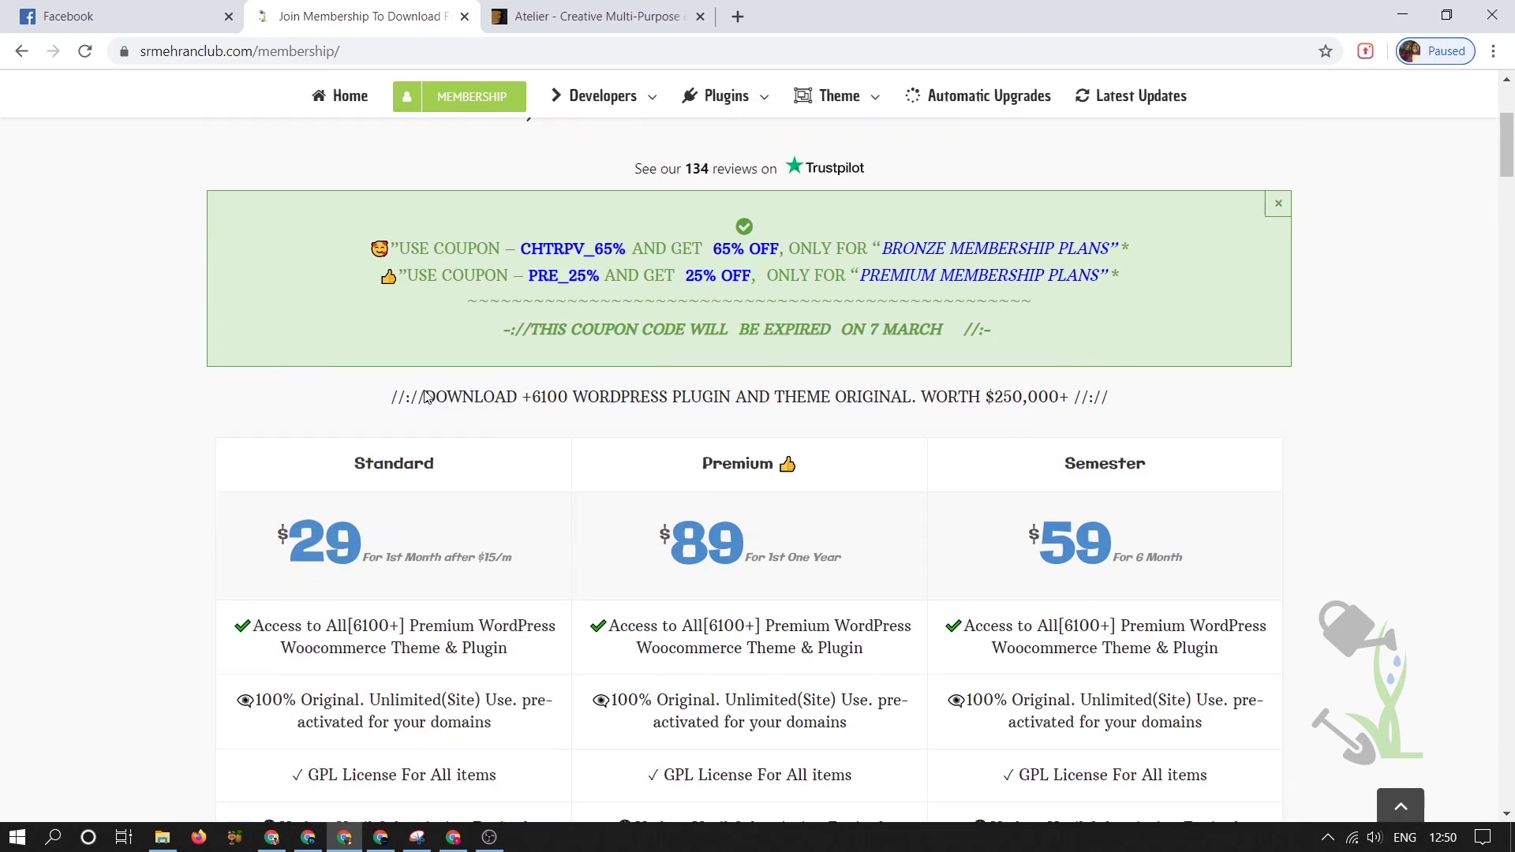
{"action": "scroll", "coordinate": [426, 397], "scroll_direction": "down", "scroll_amount": 5}
{"action": "scroll", "coordinate": [430, 418], "scroll_direction": "up", "scroll_amount": 4}
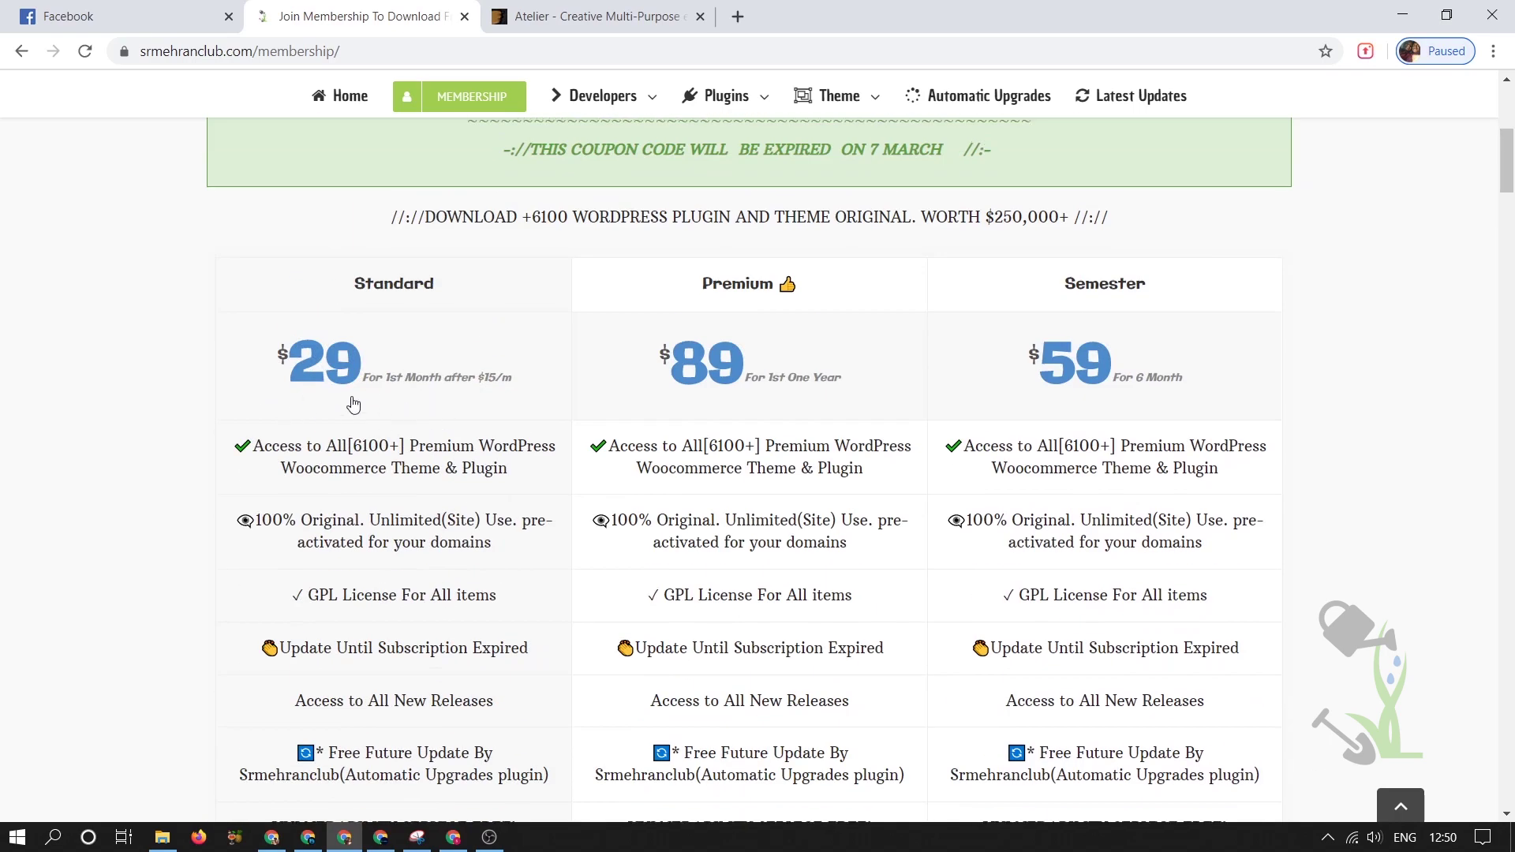
{"action": "scroll", "coordinate": [258, 397], "scroll_direction": "down", "scroll_amount": 4}
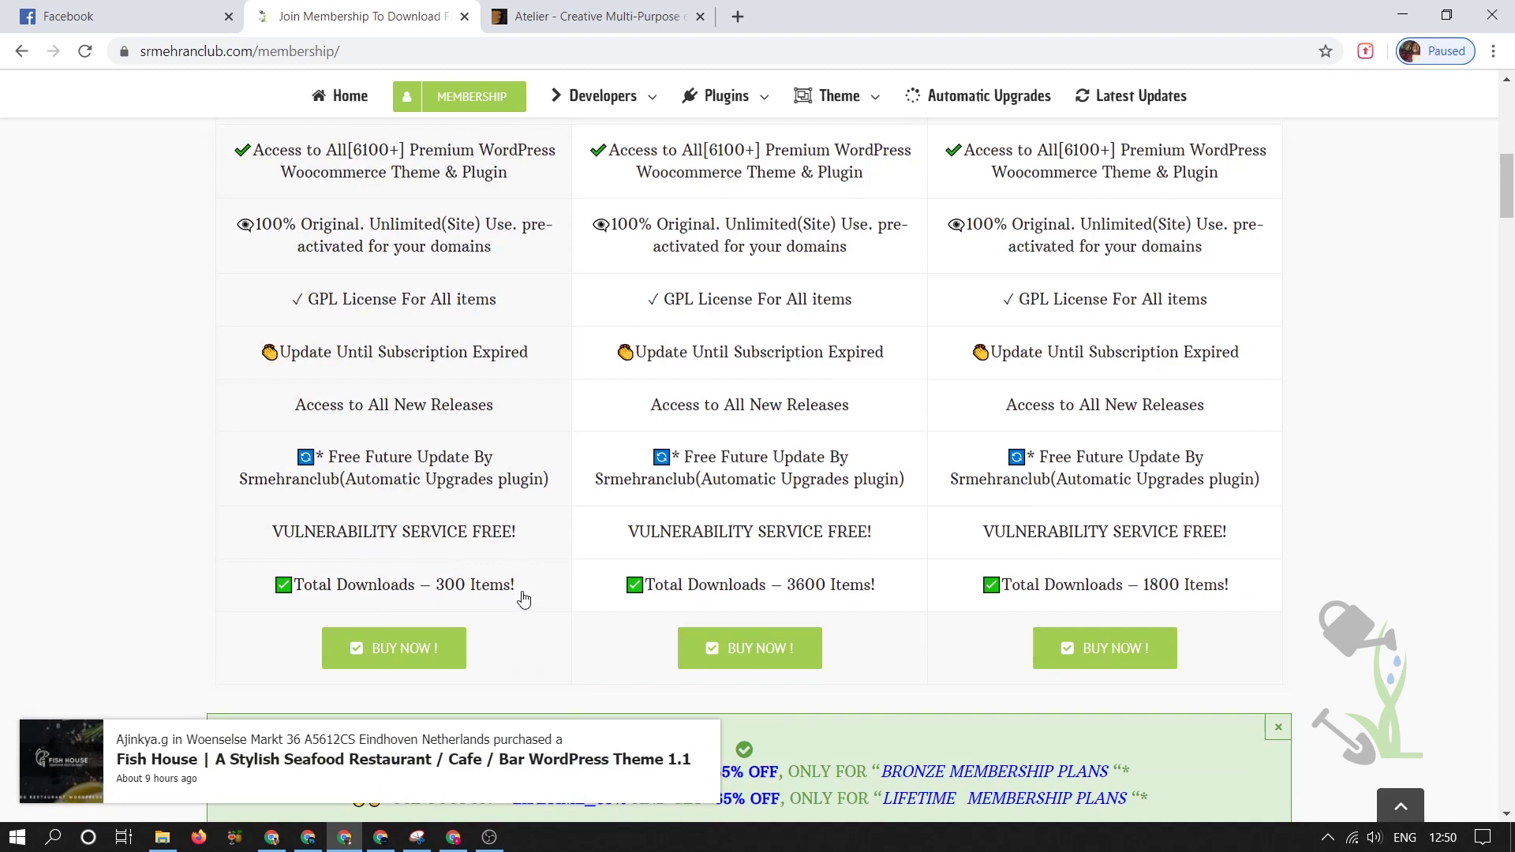
{"action": "scroll", "coordinate": [524, 596], "scroll_direction": "up", "scroll_amount": 8}
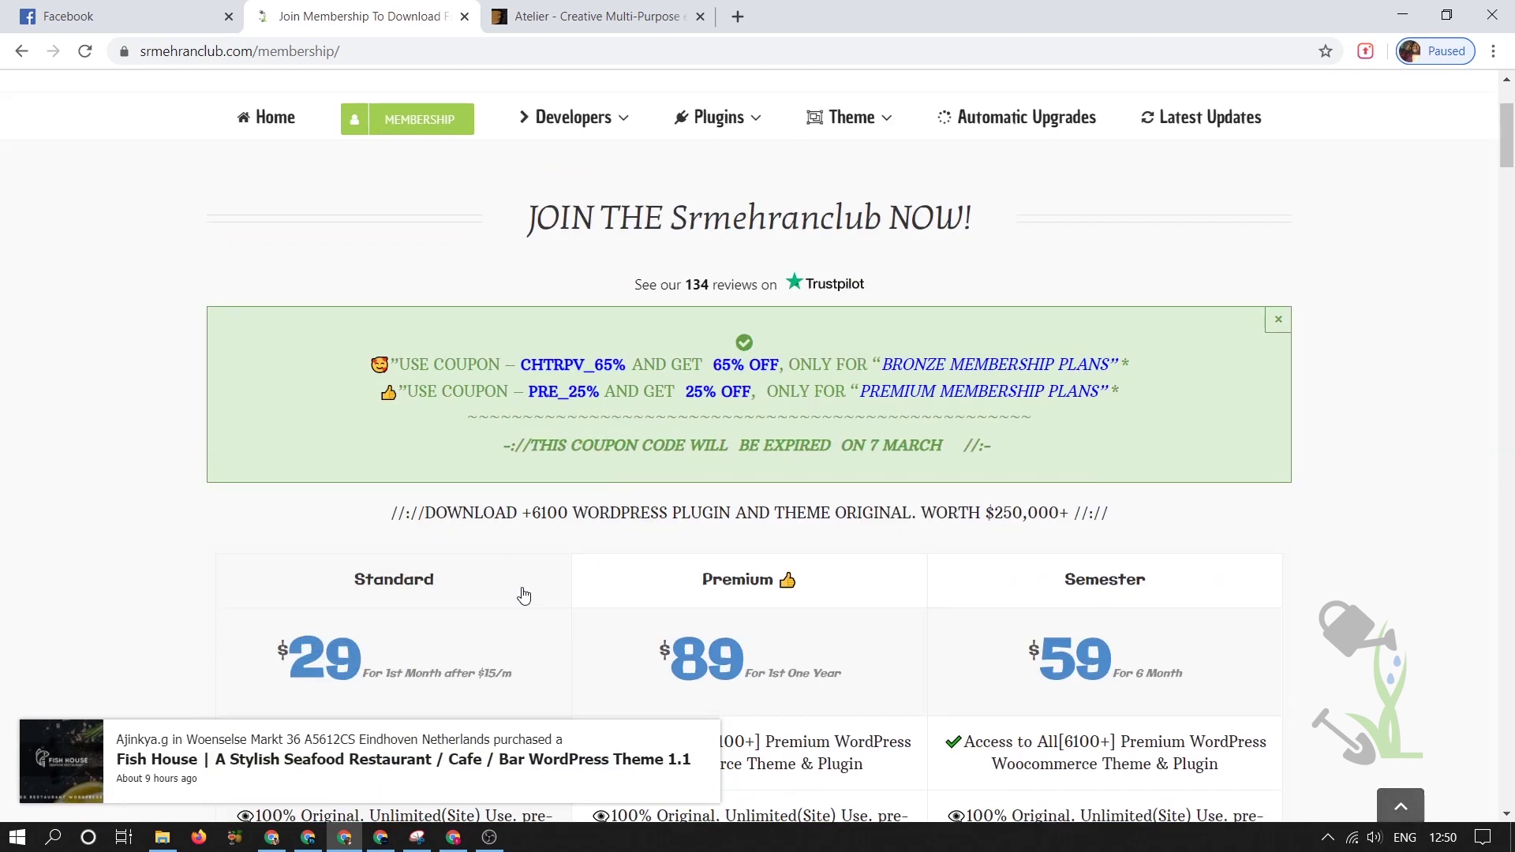